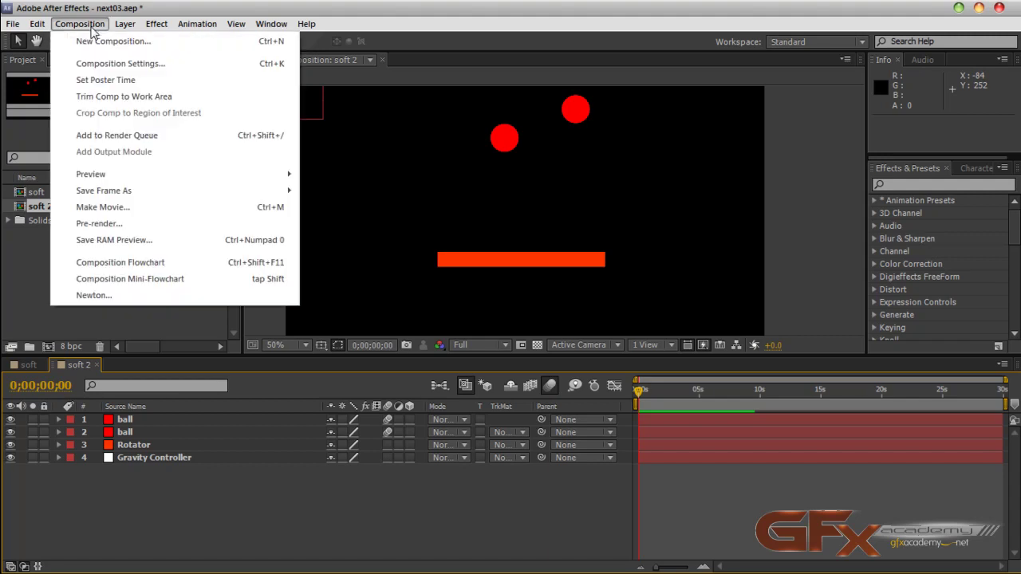
- Create a new composition named softBody at 1280 x 720 px, 29.97 fps, with a 30-second duration
{"action": "left_click_drag", "start_coordinate": [401, 73], "coordinate": [668, 203]}
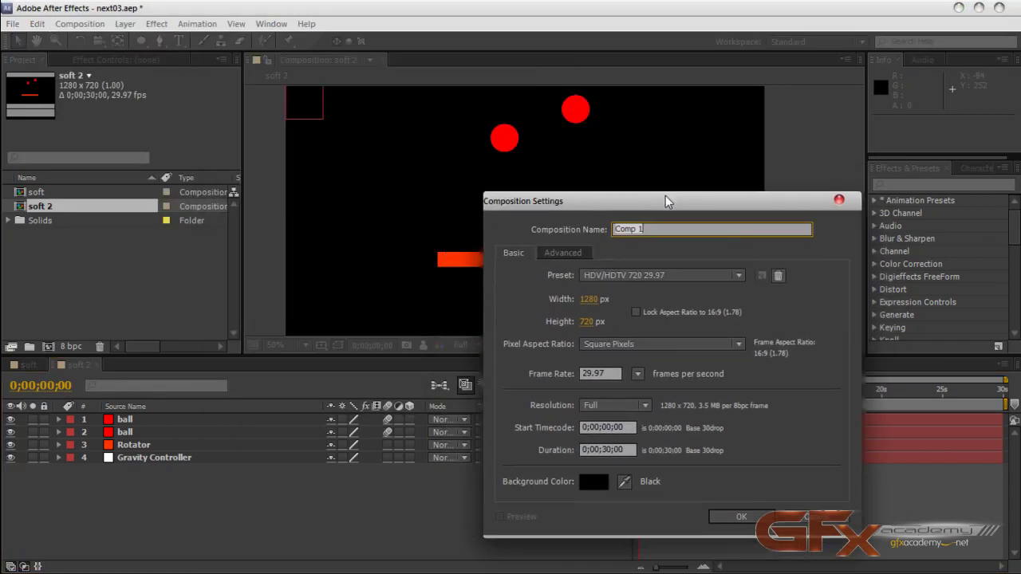
{"action": "type", "text": "softBody"}
{"action": "left_click", "coordinate": [735, 517]}
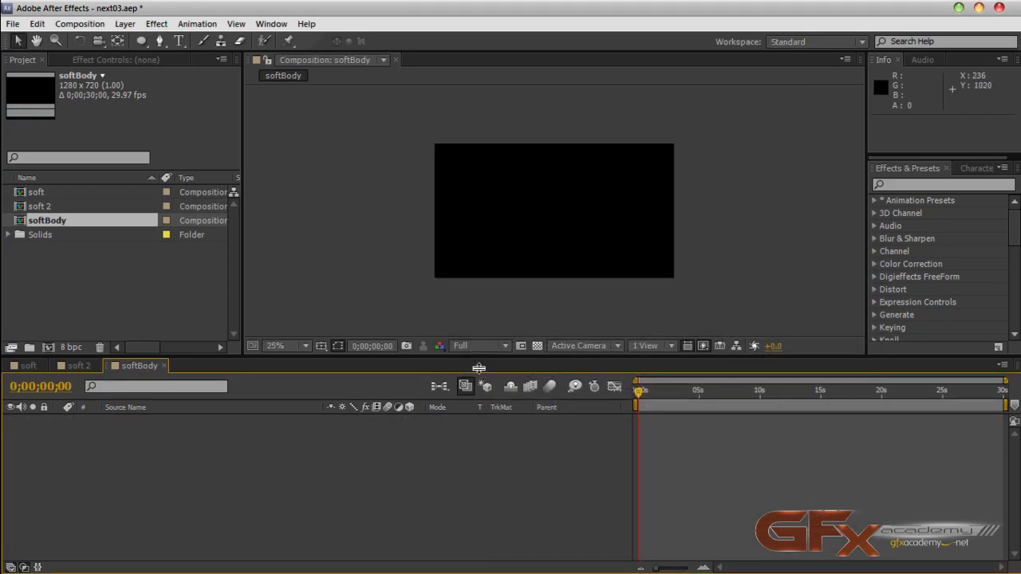
{"action": "left_click_drag", "start_coordinate": [479, 355], "coordinate": [479, 382]}
{"action": "scroll", "coordinate": [471, 306], "scroll_direction": "up", "scroll_amount": 2}
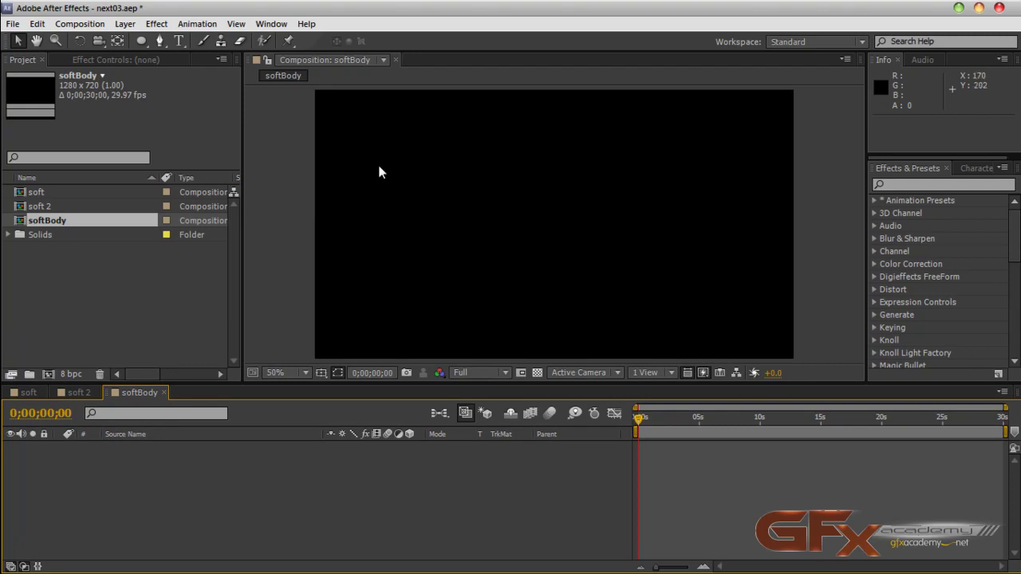
{"action": "left_click", "coordinate": [121, 288]}
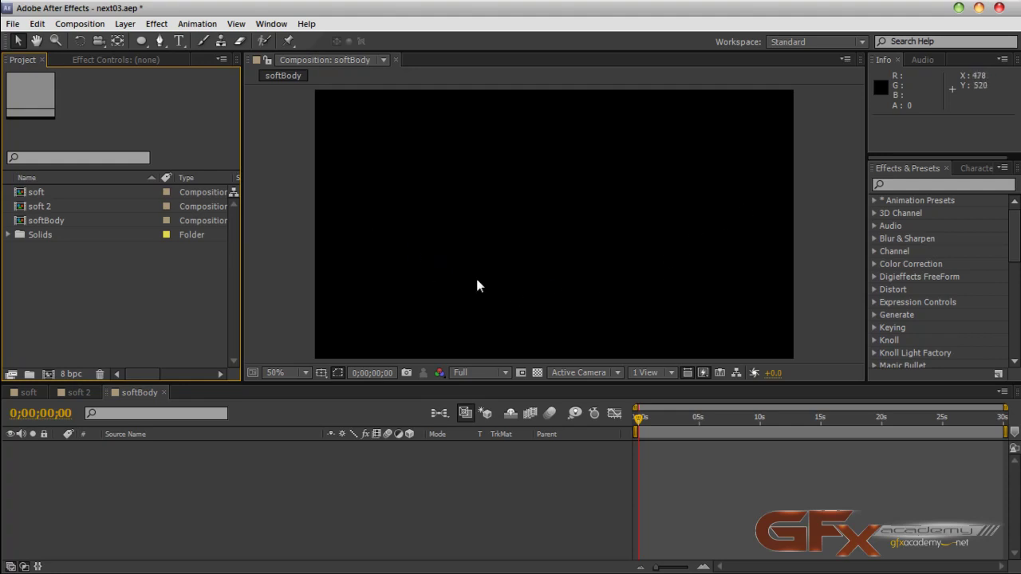
{"action": "left_click", "coordinate": [257, 439]}
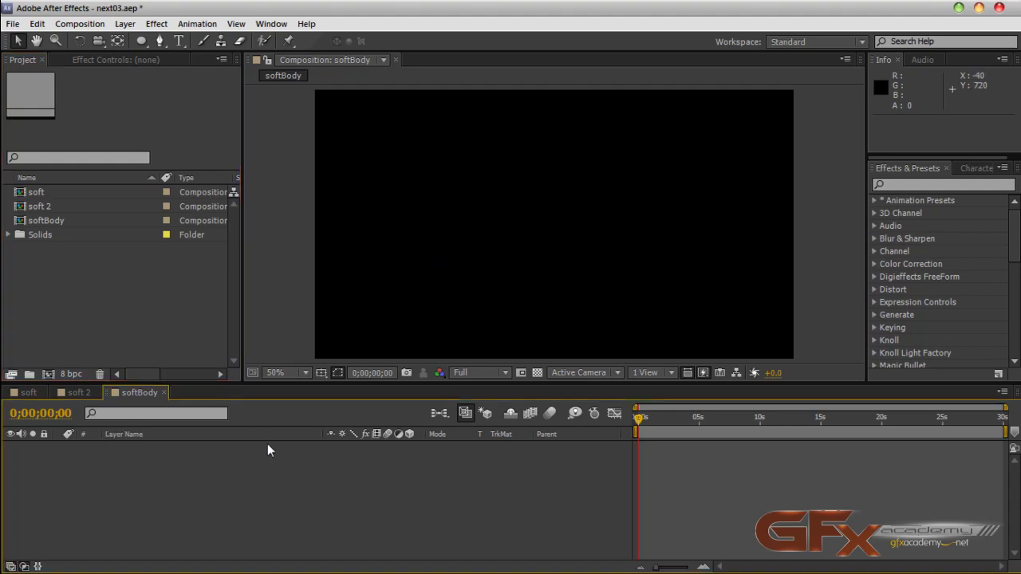
- Close the soft 2 timeline and delete the soft 2 composition from the project
{"action": "left_click", "coordinate": [75, 393]}
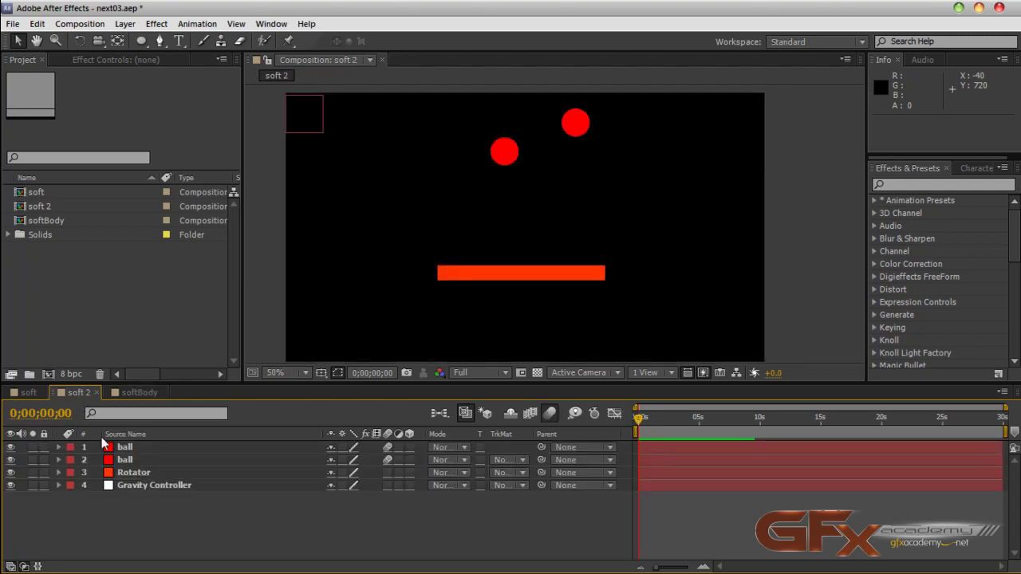
{"action": "left_click", "coordinate": [29, 392]}
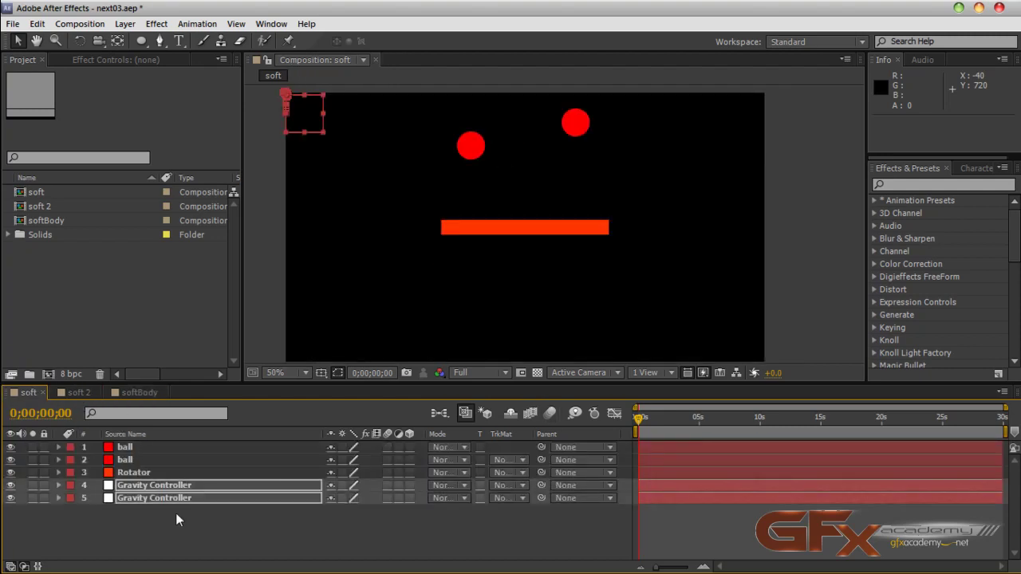
{"action": "left_click", "coordinate": [90, 394]}
{"action": "left_click", "coordinate": [96, 391]}
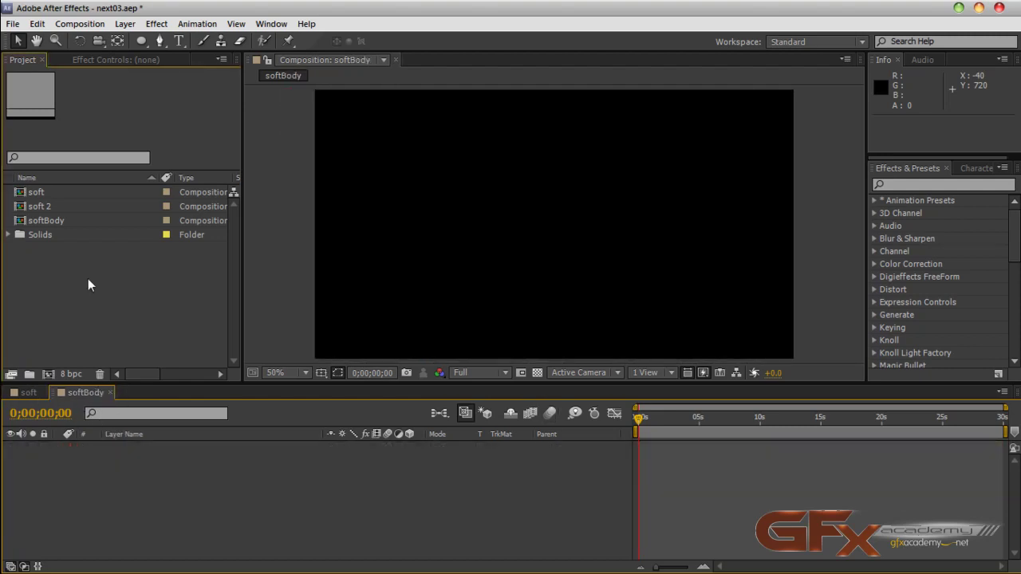
{"action": "left_click", "coordinate": [47, 207]}
{"action": "key", "text": "Delete"}
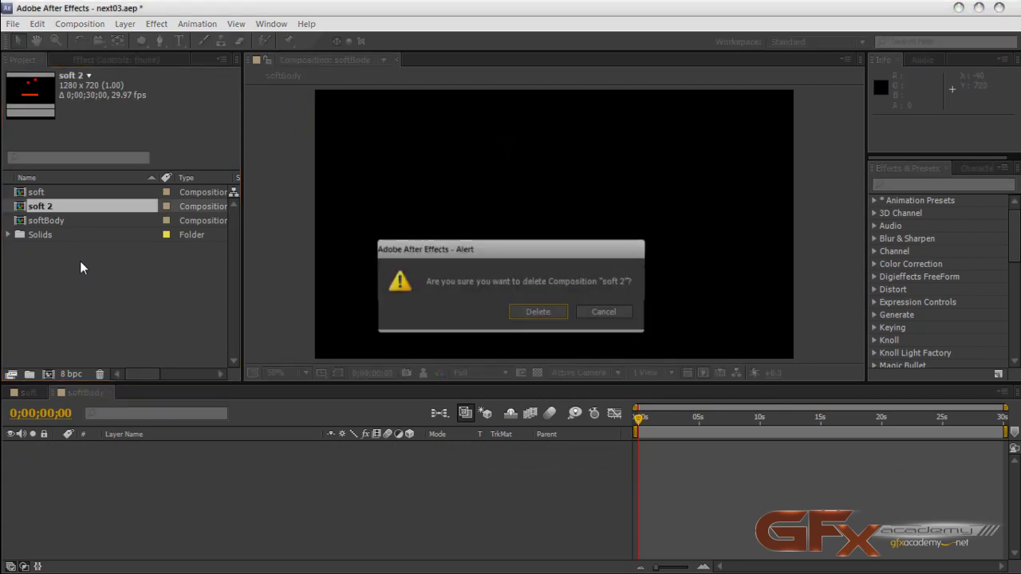
{"action": "key", "text": "Return"}
- Delete both Gravity Controller layers from the soft composition
{"action": "left_click", "coordinate": [30, 394]}
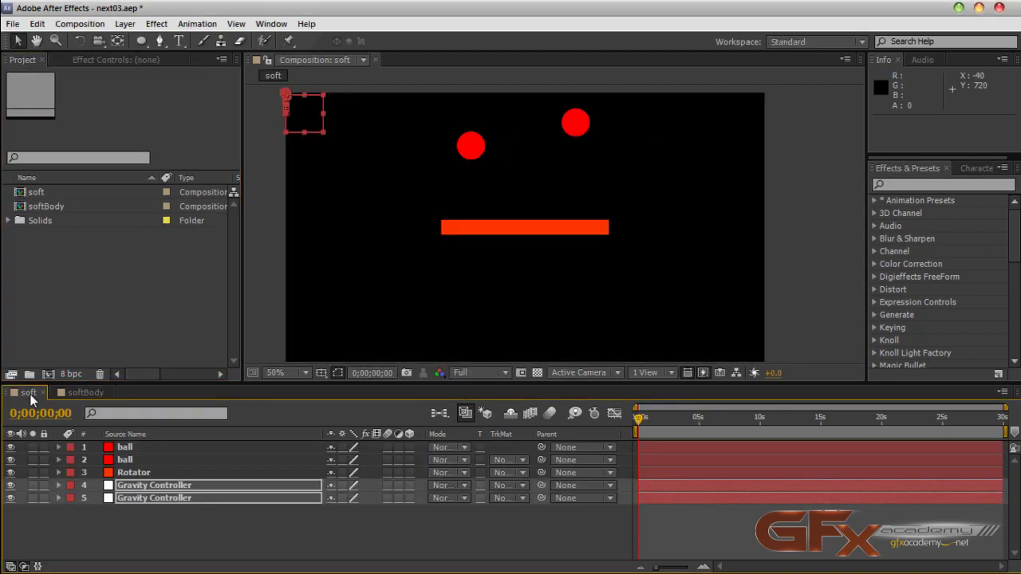
{"action": "left_click_drag", "start_coordinate": [144, 534], "coordinate": [152, 485]}
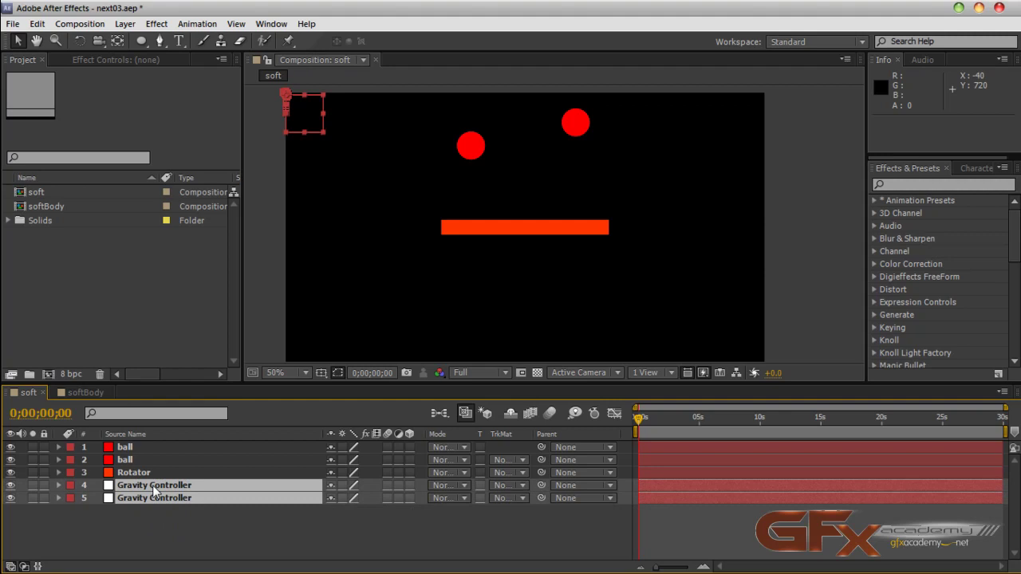
{"action": "key", "text": "Delete"}
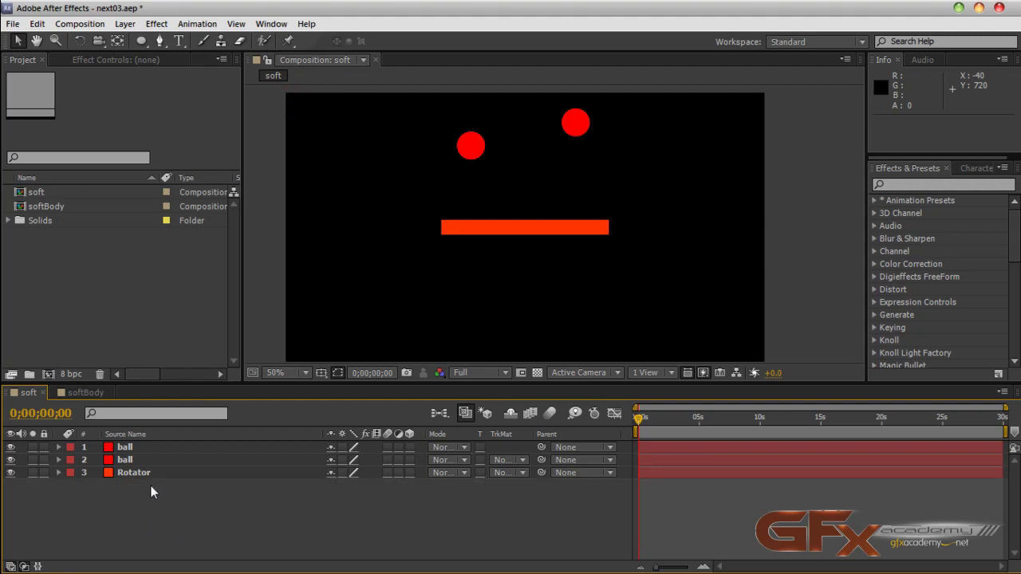
- Open the soft composition in Newton and raise the Rotator body's mesh precision to the maximum
{"action": "left_click", "coordinate": [80, 24]}
{"action": "left_click", "coordinate": [258, 294]}
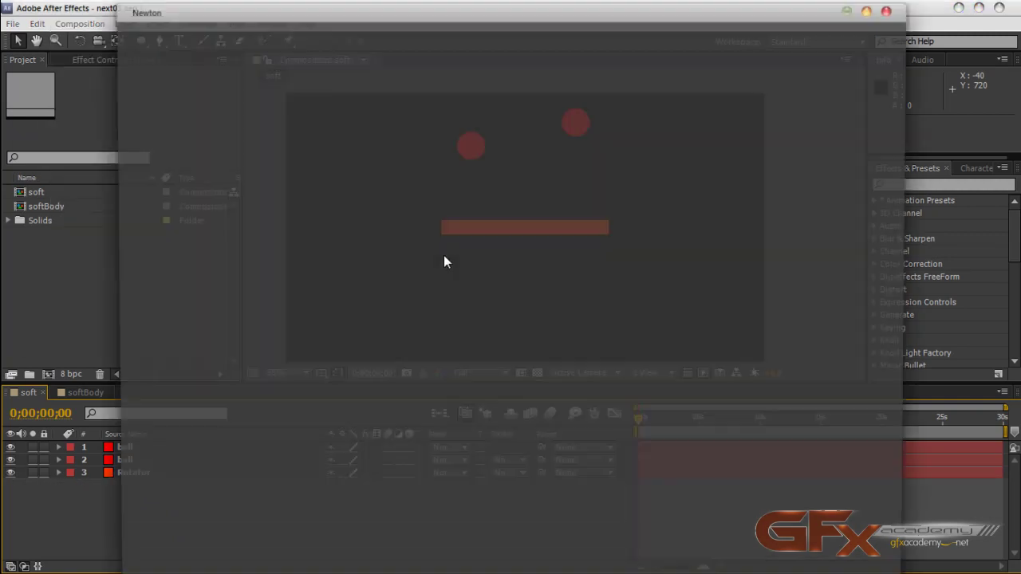
{"action": "left_click", "coordinate": [228, 409]}
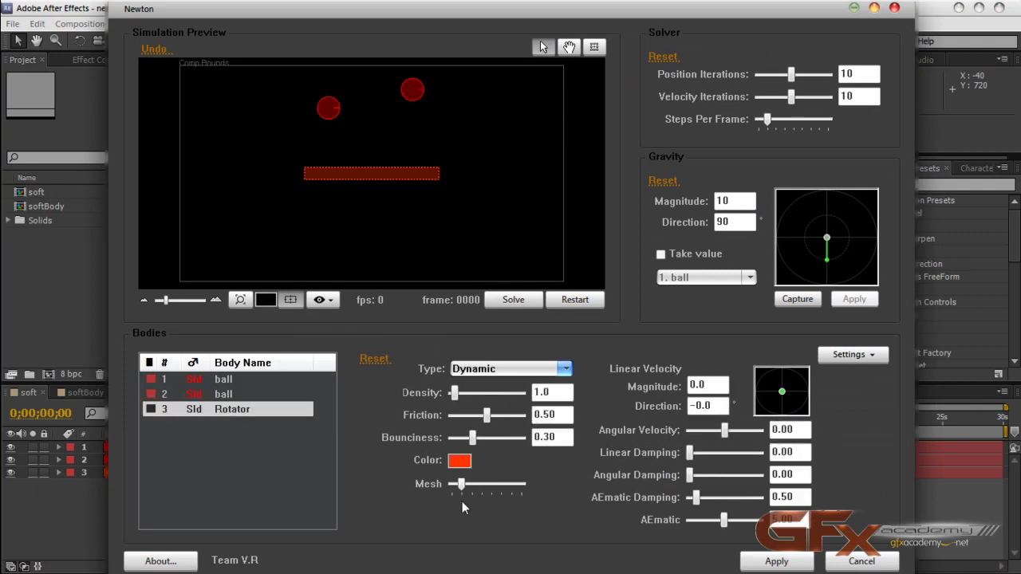
{"action": "left_click_drag", "start_coordinate": [462, 485], "coordinate": [522, 486]}
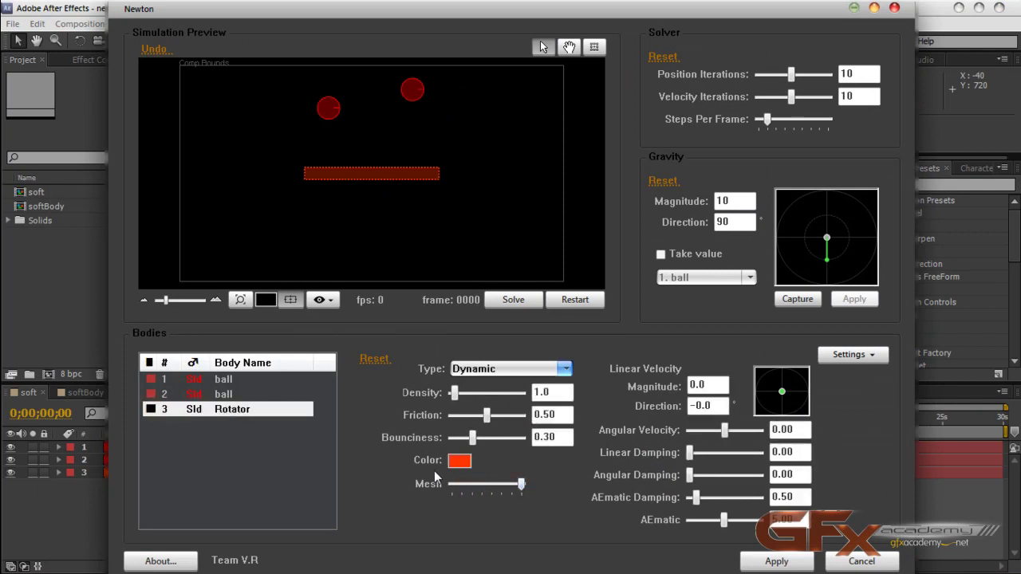
{"action": "left_click", "coordinate": [224, 394]}
{"action": "left_click", "coordinate": [225, 380]}
{"action": "left_click", "coordinate": [241, 441]}
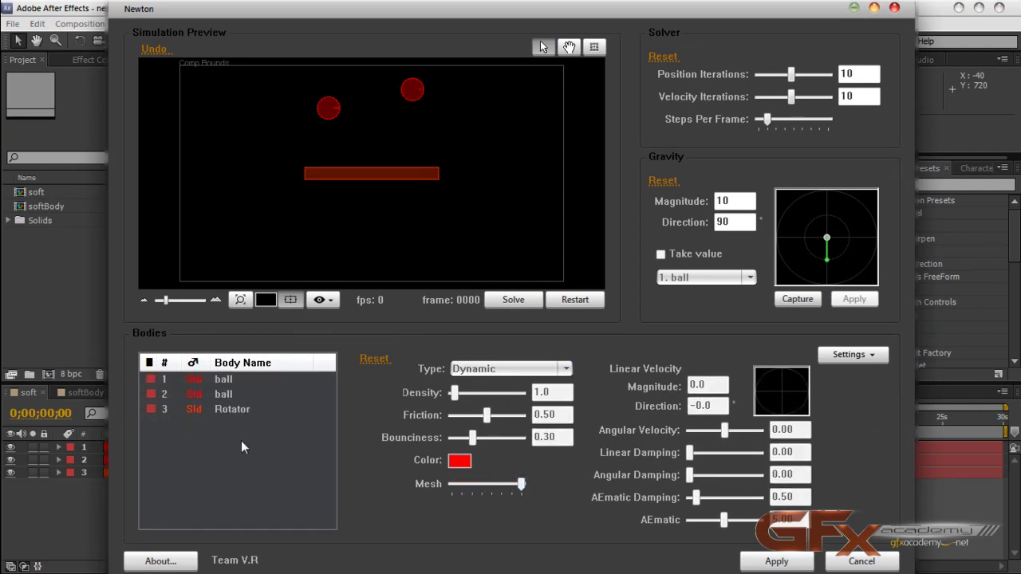
- Set the Rotator body's type to AEmatic, preview the simulation close up, and leave Newton without applying it
{"action": "left_click", "coordinate": [236, 397]}
{"action": "left_click", "coordinate": [240, 411]}
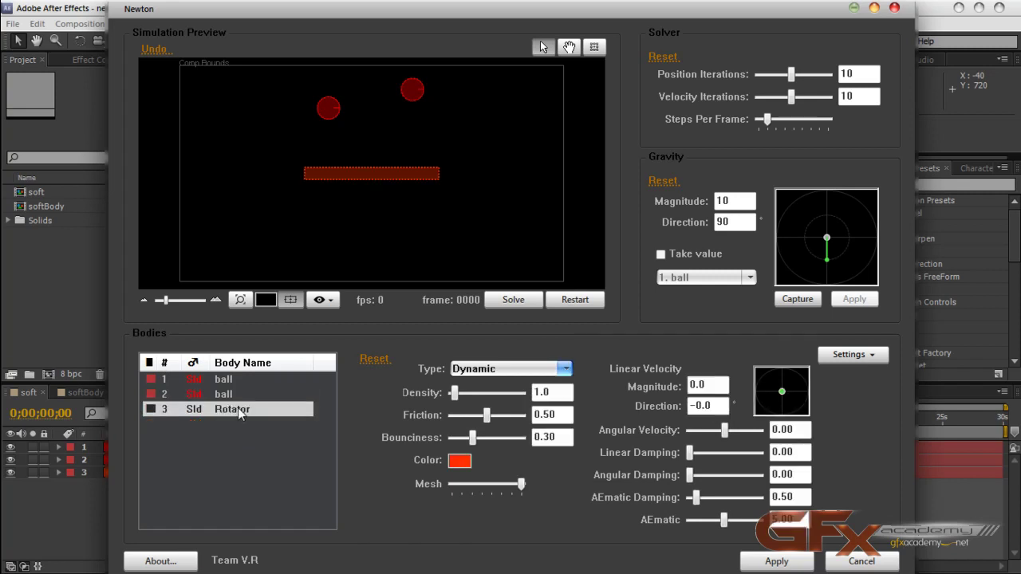
{"action": "left_click", "coordinate": [510, 369]}
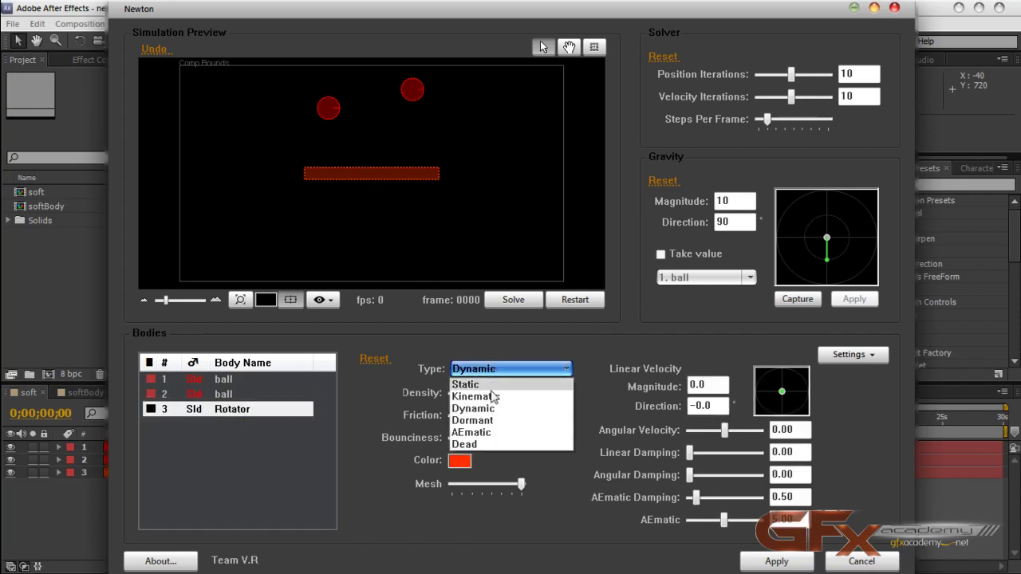
{"action": "left_click", "coordinate": [486, 432]}
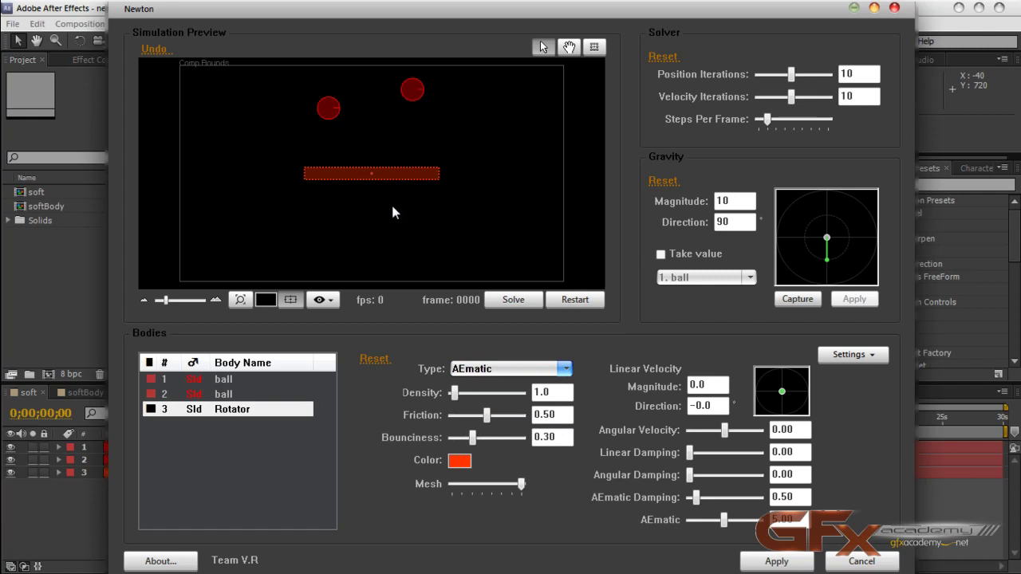
{"action": "left_click_drag", "start_coordinate": [165, 300], "coordinate": [194, 308]}
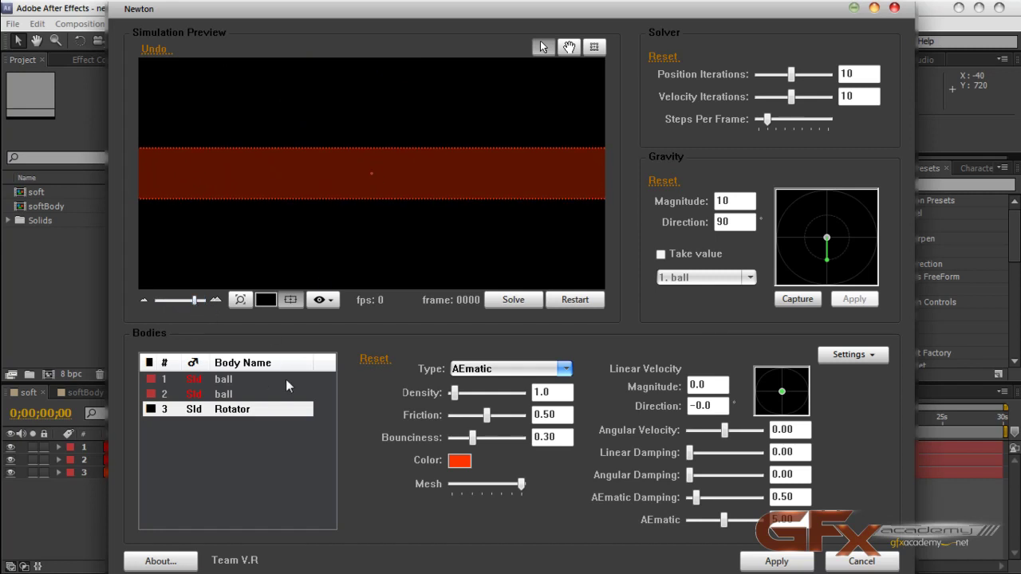
{"action": "left_click", "coordinate": [513, 301]}
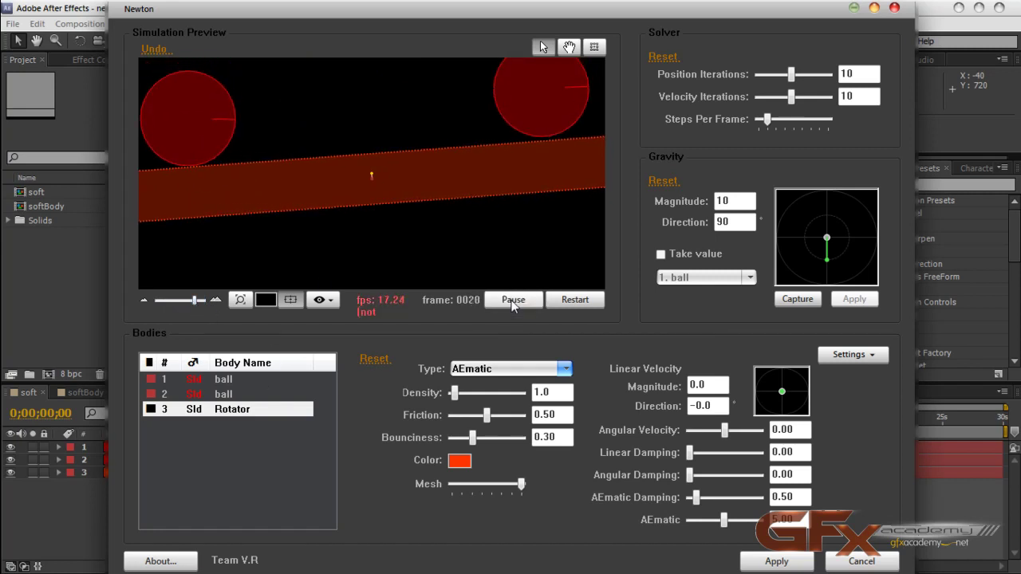
{"action": "left_click", "coordinate": [513, 301]}
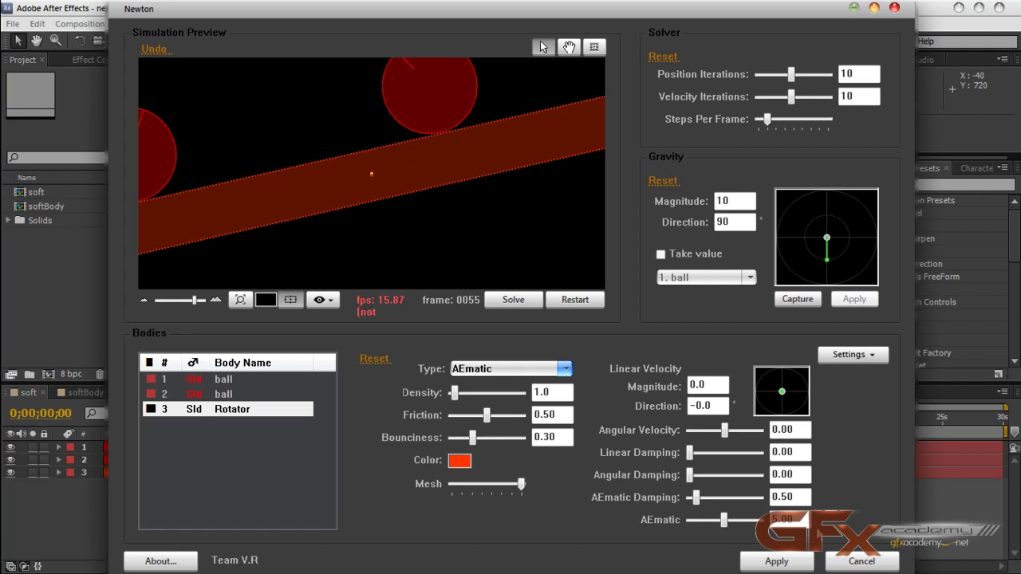
{"action": "left_click", "coordinate": [861, 560]}
- Move the Rotator layer's anchor point to the middle of the bar's bottom edge with the Pan Behind tool
{"action": "left_click", "coordinate": [191, 476]}
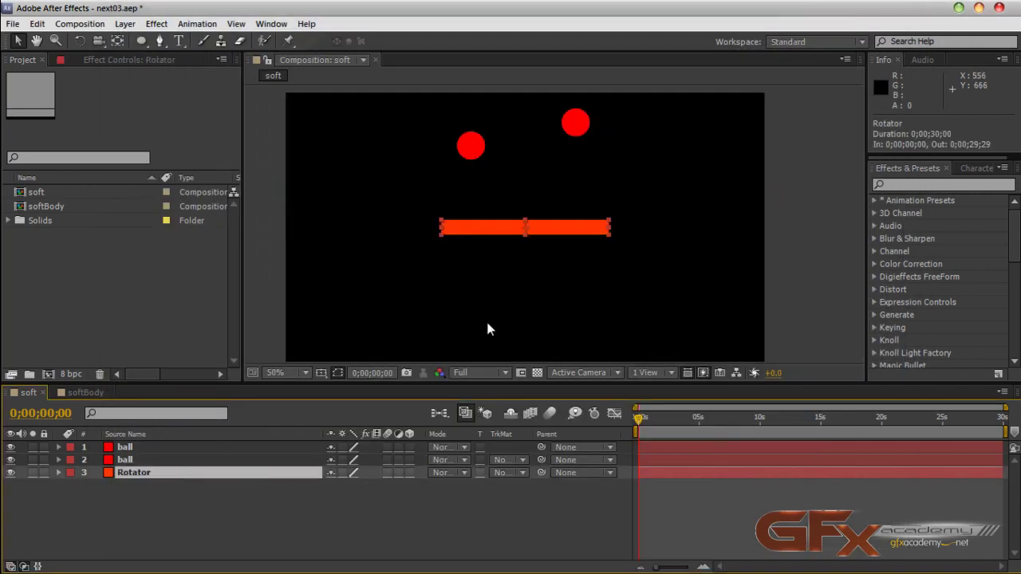
{"action": "left_click", "coordinate": [117, 41]}
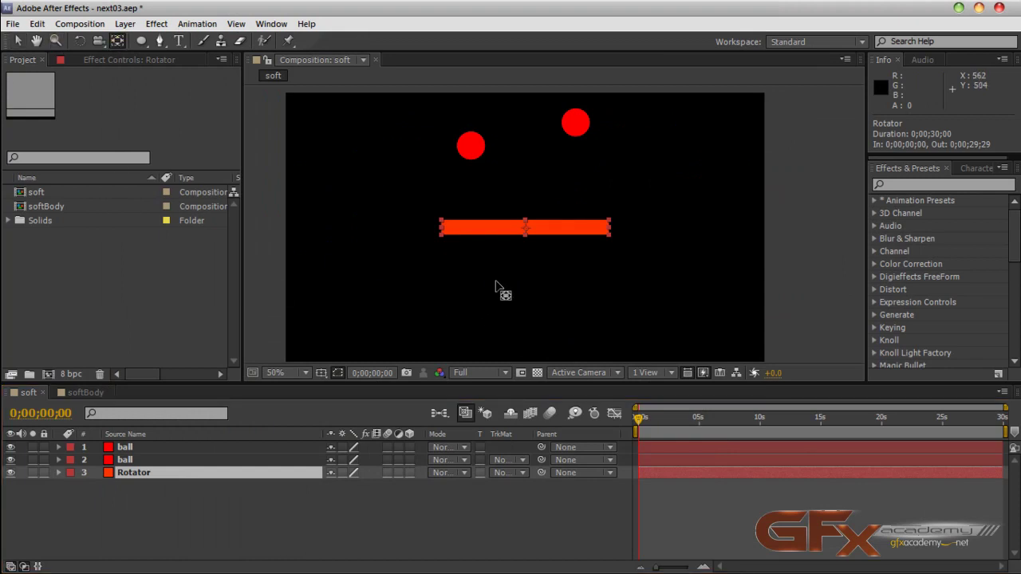
{"action": "key", "text": "period"}
{"action": "mouse_move", "coordinate": [497, 233]}
{"action": "left_mouse_down"}
{"action": "mouse_move", "coordinate": [478, 233]}
{"action": "mouse_move", "coordinate": [497, 250]}
{"action": "left_mouse_up"}
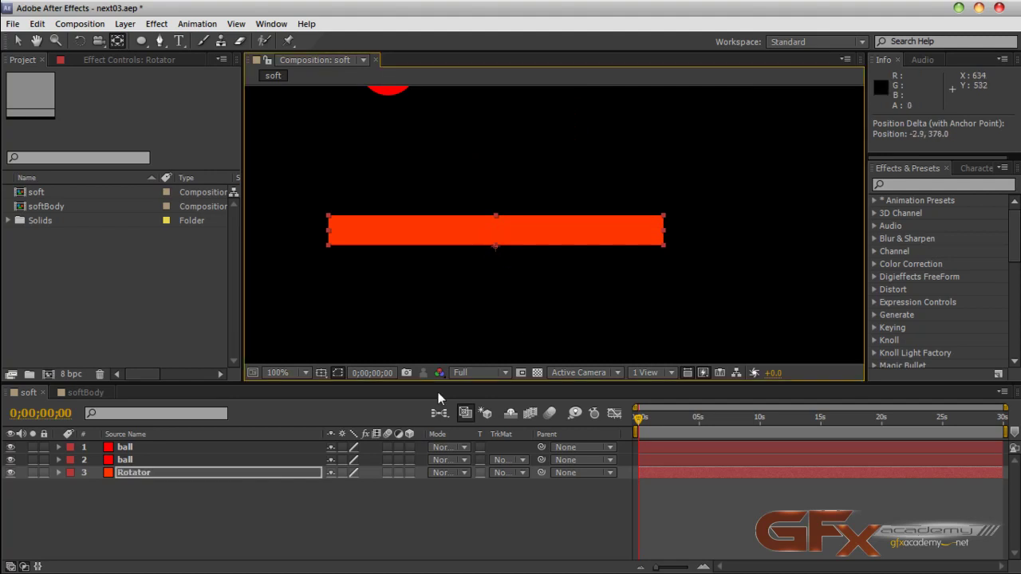
- Reopen Newton, set the Rotator body to AEmatic, preview how it pivots on its bottom-edge anchor point, and exit without applying
{"action": "left_click", "coordinate": [80, 24]}
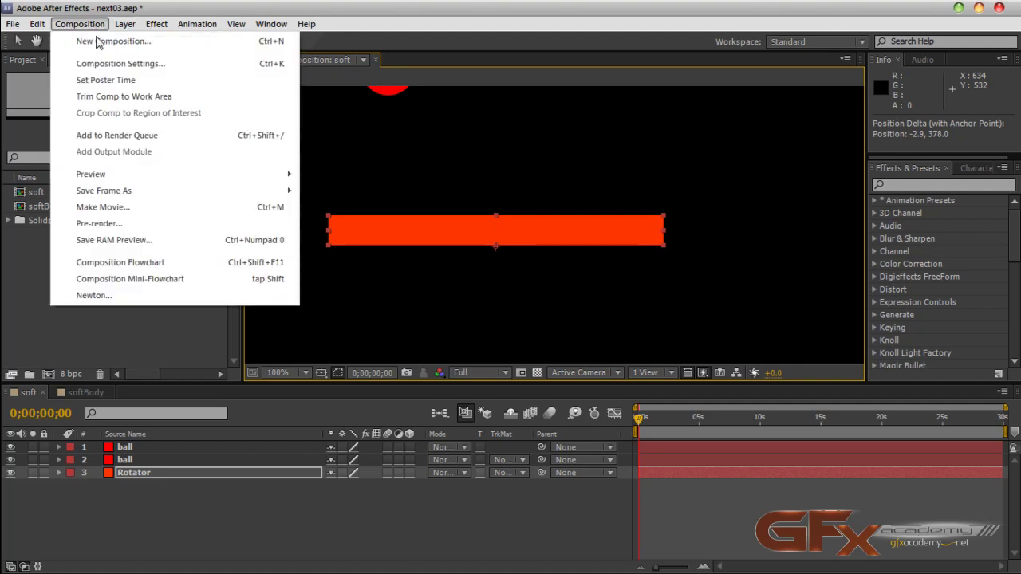
{"action": "left_click", "coordinate": [138, 296]}
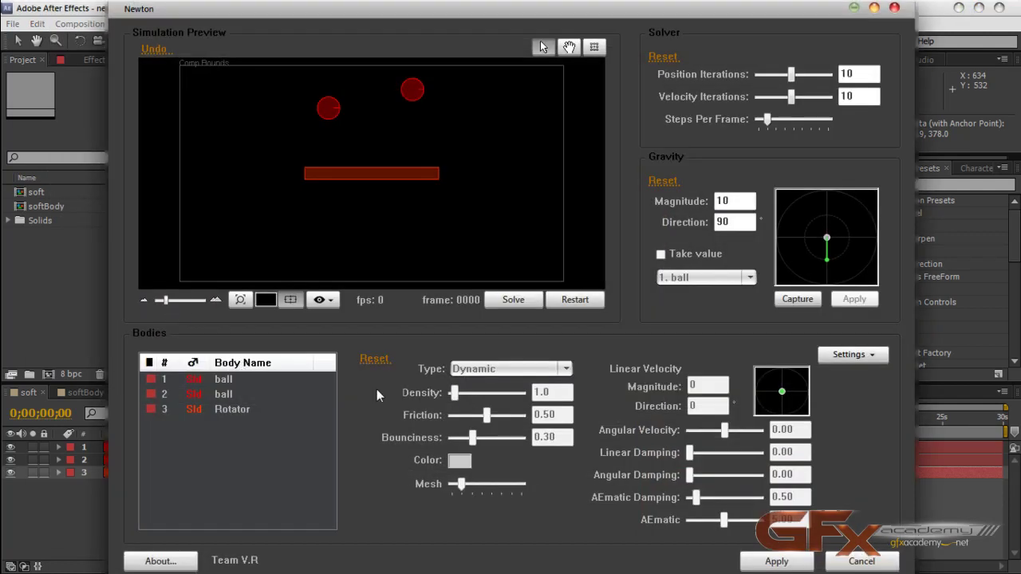
{"action": "left_click", "coordinate": [271, 409]}
{"action": "left_click", "coordinate": [483, 369]}
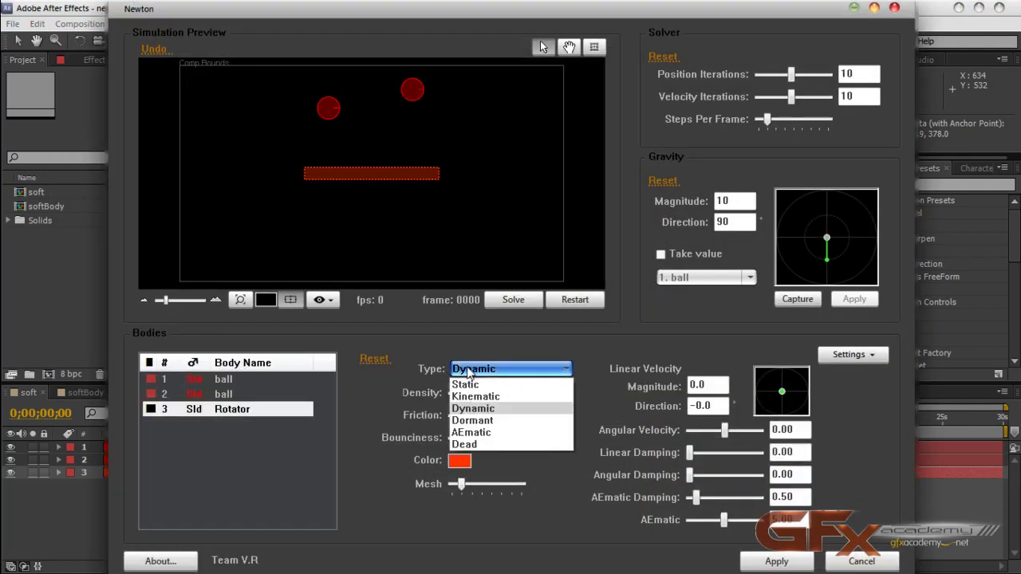
{"action": "left_click", "coordinate": [482, 432]}
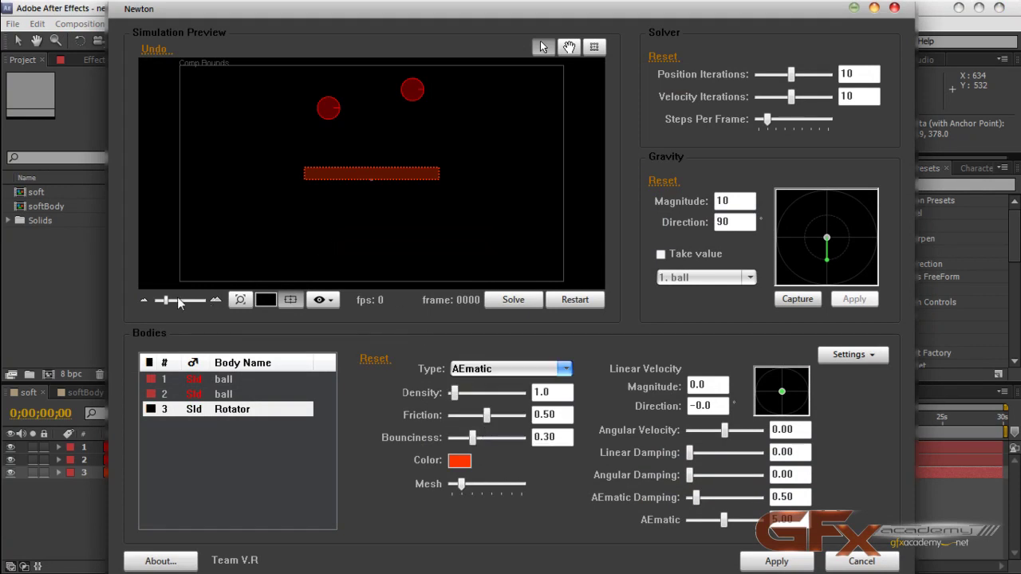
{"action": "left_click", "coordinate": [409, 202]}
{"action": "scroll", "coordinate": [413, 204], "scroll_direction": "up", "scroll_amount": 2}
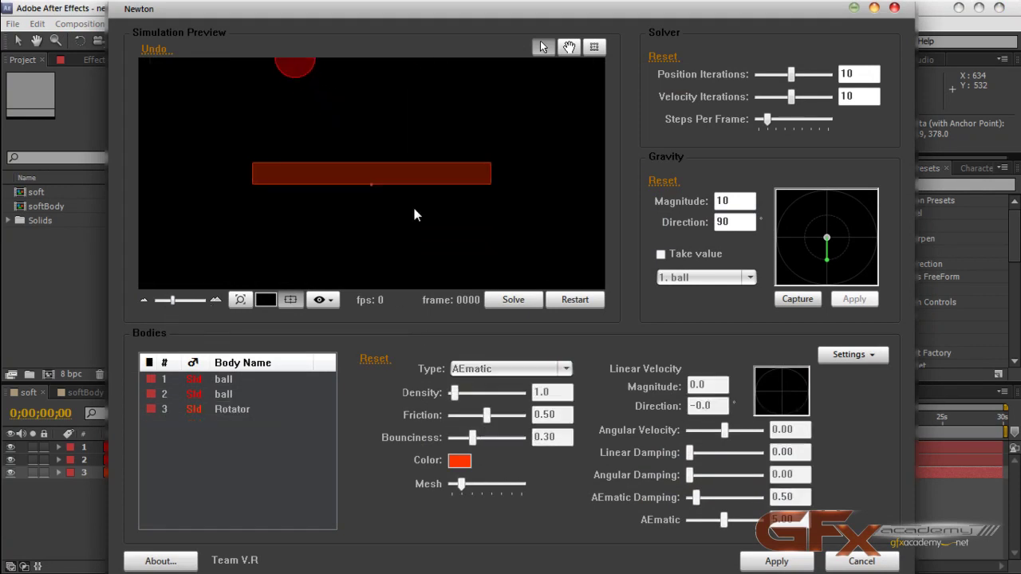
{"action": "left_click", "coordinate": [523, 303]}
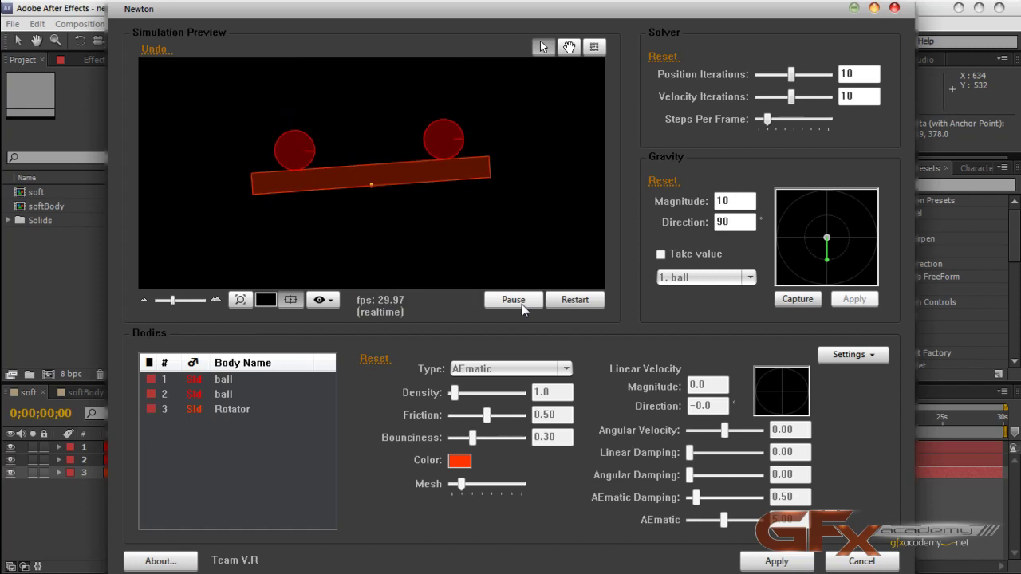
{"action": "left_click", "coordinate": [521, 304]}
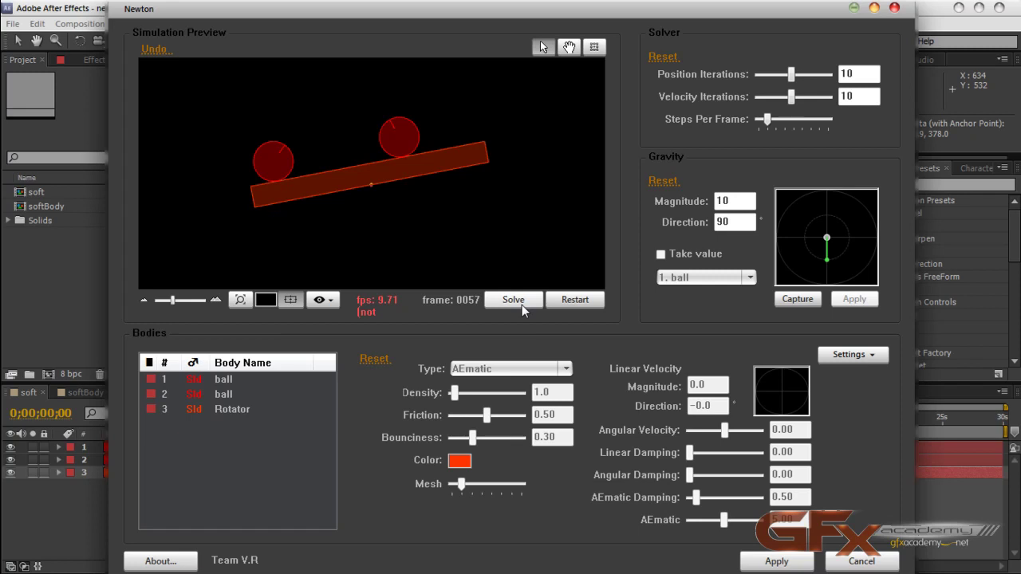
{"action": "left_click", "coordinate": [862, 561]}
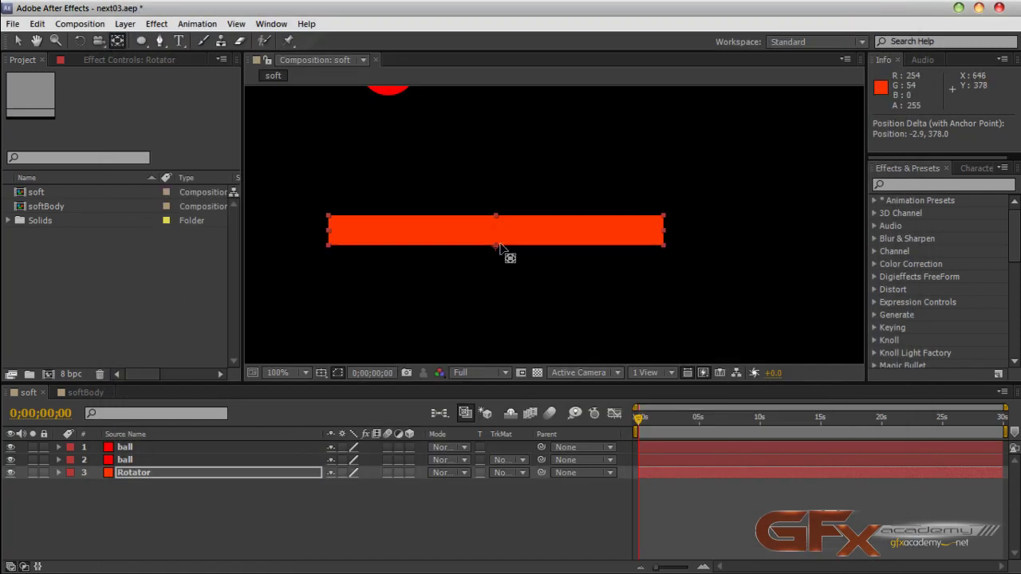
- Move the Rotator layer's anchor point into the right half of the bar, at mid-height
{"action": "left_click", "coordinate": [564, 235]}
{"action": "left_click_drag", "start_coordinate": [577, 158], "coordinate": [586, 188]}
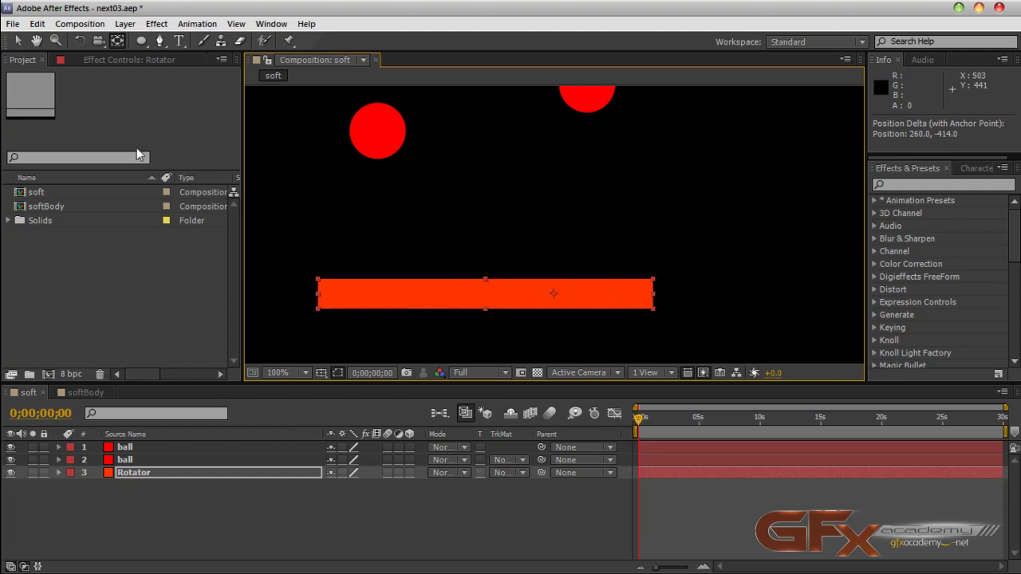
- Open Newton for the soft composition and set the Rotator body's type to AEmatic
{"action": "left_click", "coordinate": [80, 23]}
{"action": "left_click", "coordinate": [151, 294]}
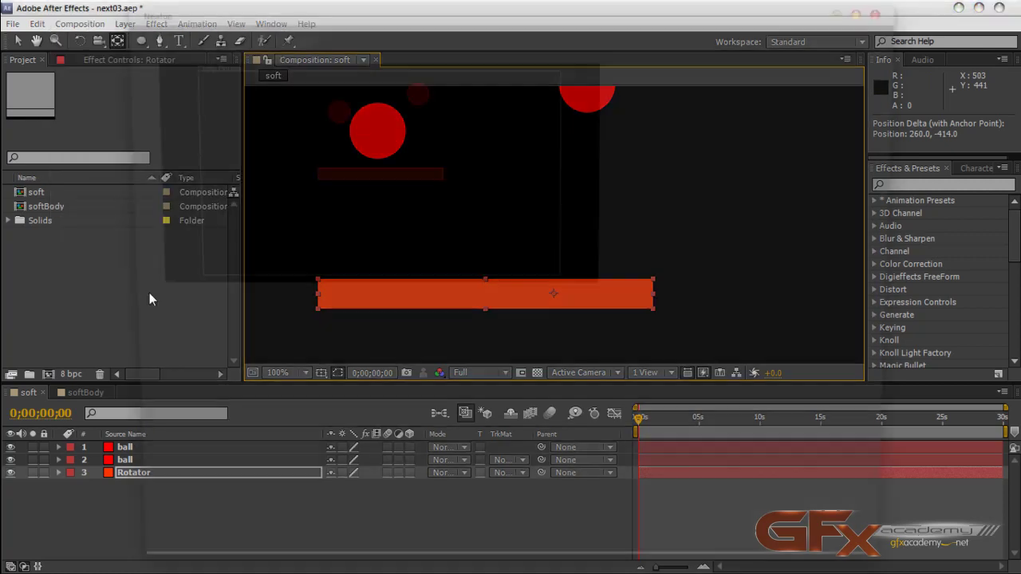
{"action": "left_click", "coordinate": [242, 409]}
{"action": "left_click", "coordinate": [510, 369]}
{"action": "left_click", "coordinate": [479, 433]}
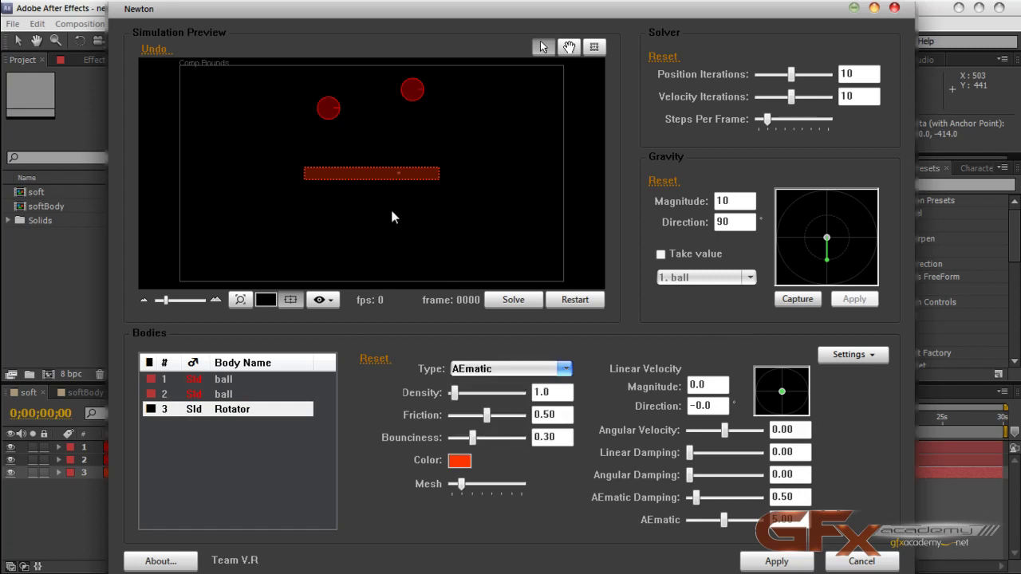
{"action": "key", "text": "Up"}
{"action": "key", "text": "Down"}
{"action": "key", "text": "Down"}
{"action": "key", "text": "Down"}
{"action": "key", "text": "Up"}
{"action": "key", "text": "Up"}
{"action": "left_click", "coordinate": [387, 211]}
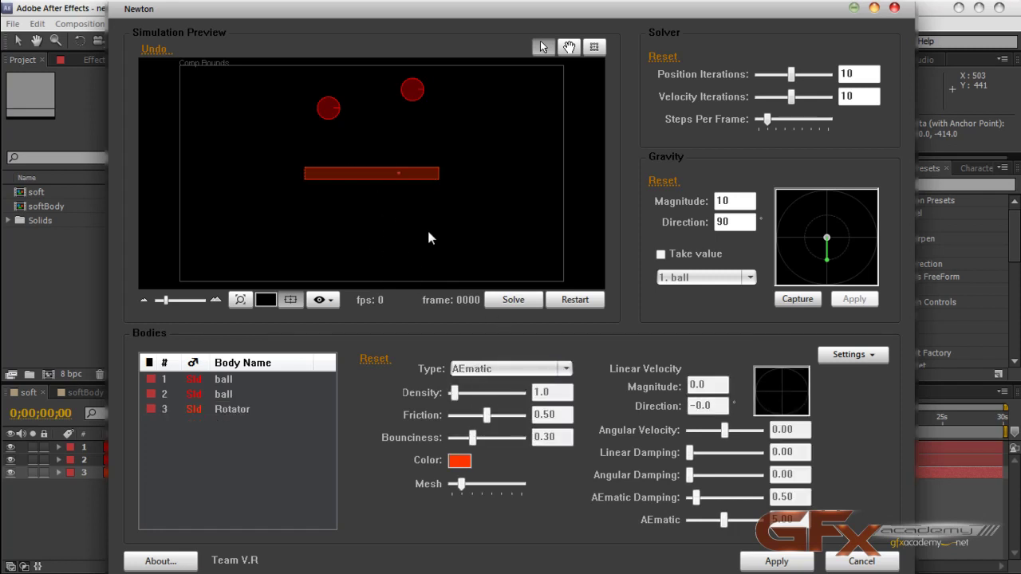
- Preview the simulation close up to examine how the bar pivots on its off-centre anchor point, and restart it
{"action": "scroll", "coordinate": [426, 228], "scroll_direction": "up", "scroll_amount": 3}
{"action": "left_click", "coordinate": [514, 304]}
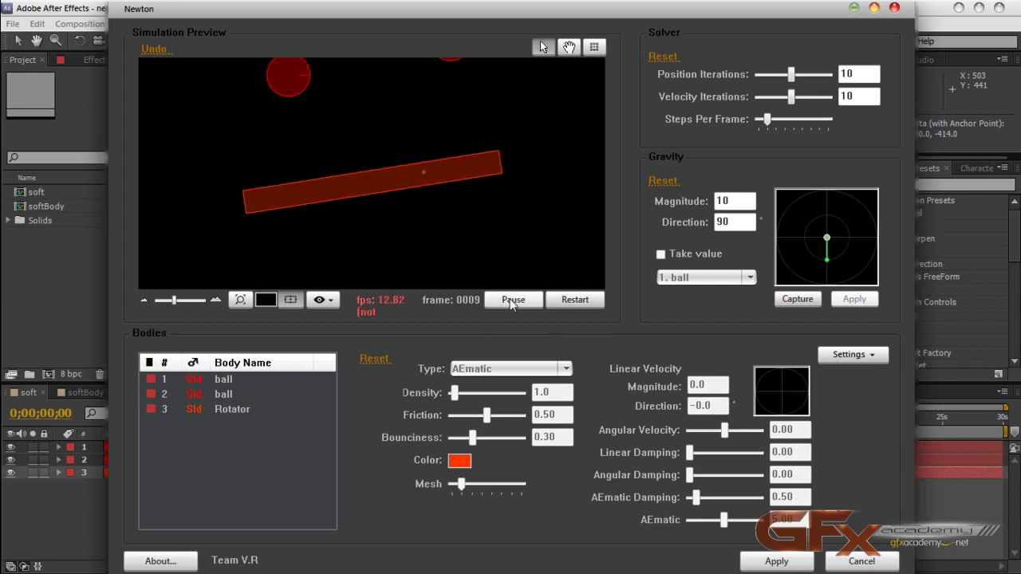
{"action": "left_click", "coordinate": [514, 302]}
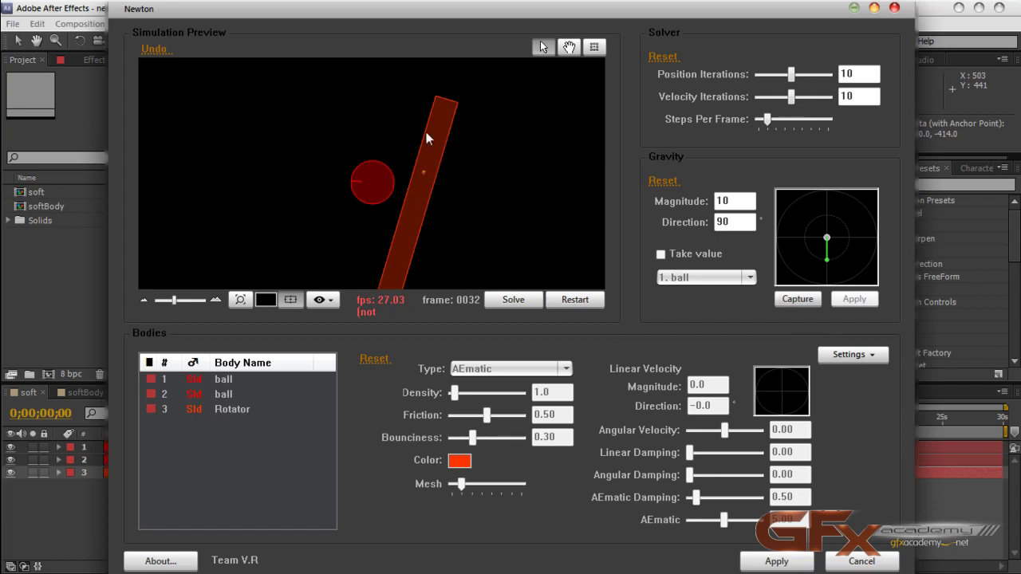
{"action": "left_click", "coordinate": [575, 299]}
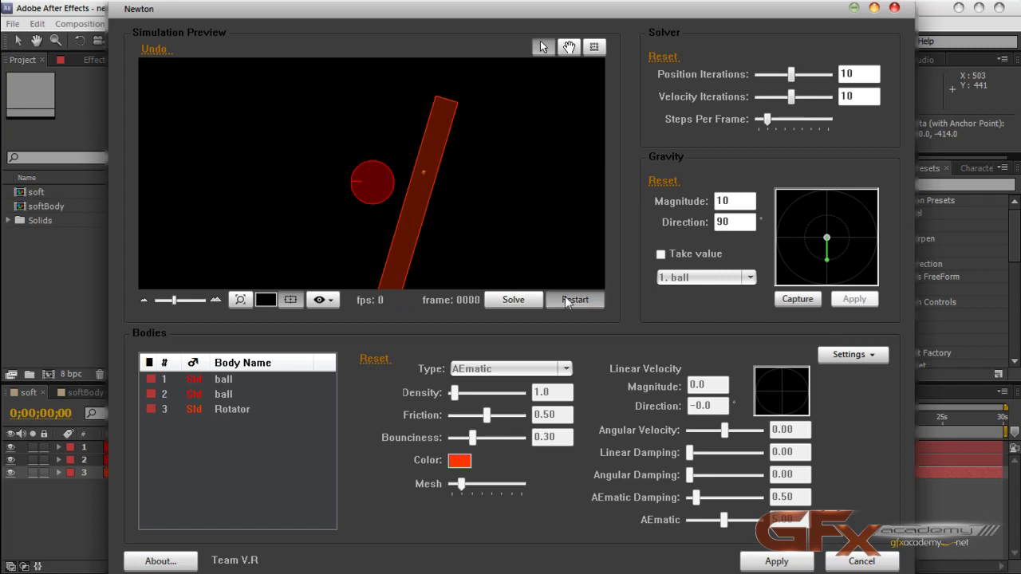
- Set the density of the second ball body to 12, preview the simulation, and restart it
{"action": "left_click", "coordinate": [228, 394]}
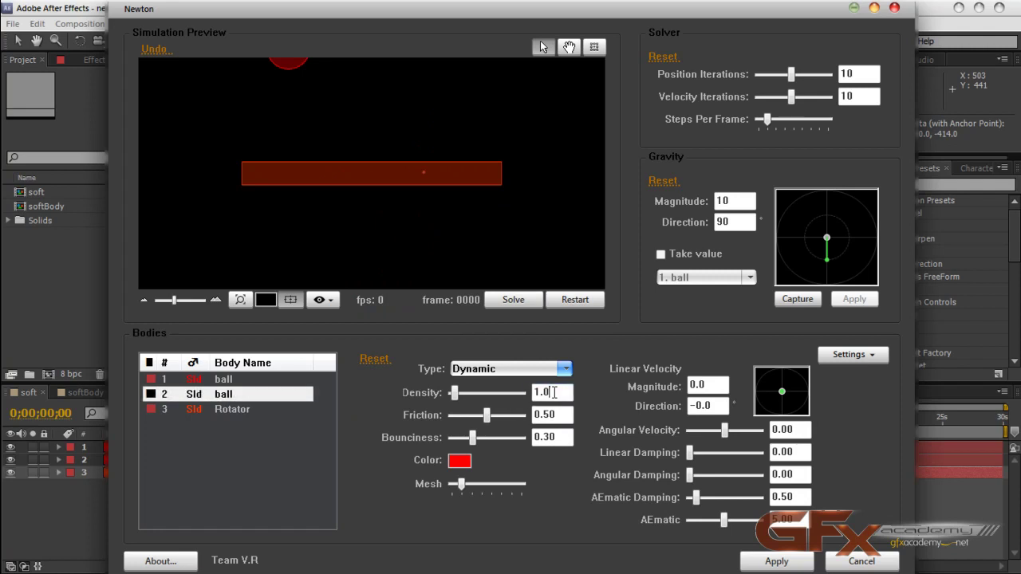
{"action": "type", "text": "1"}
{"action": "key", "text": "BackSpace"}
{"action": "type", "text": "12"}
{"action": "left_click", "coordinate": [517, 301]}
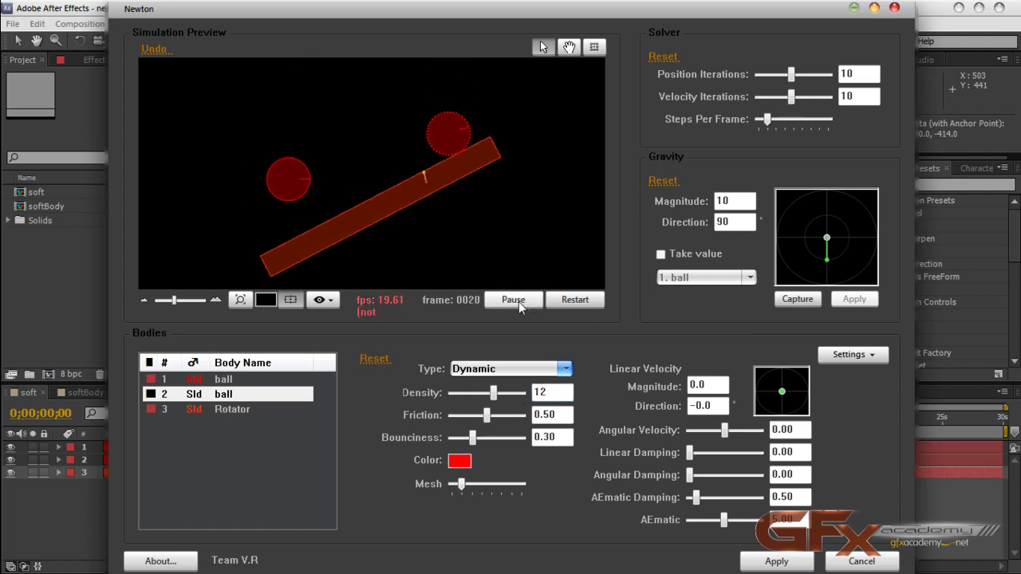
{"action": "left_click", "coordinate": [571, 301]}
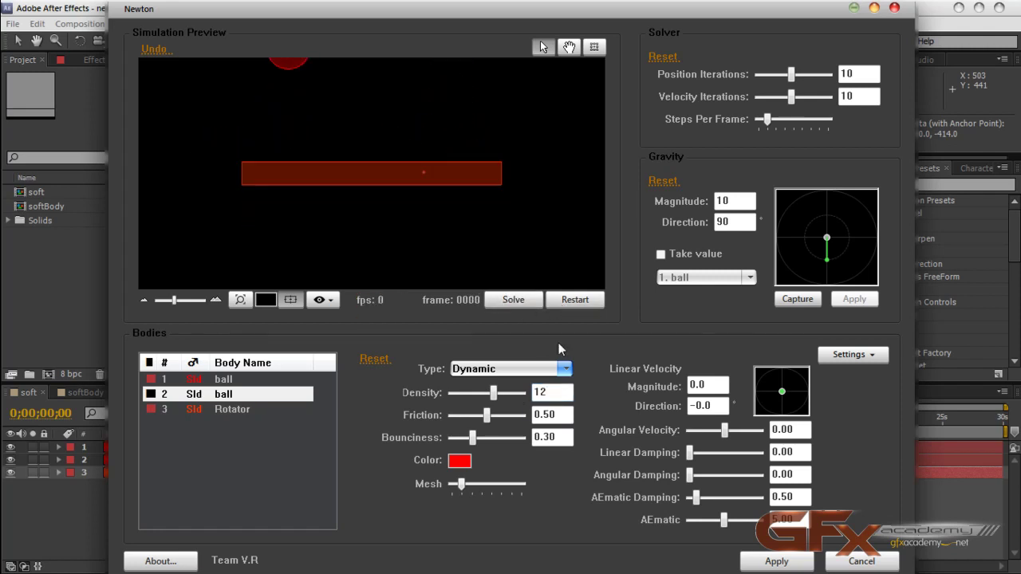
- Raise the second ball body's density to 20 and run the simulation preview
{"action": "type", "text": "20"}
{"action": "key", "text": "Tab"}
{"action": "left_click", "coordinate": [530, 303]}
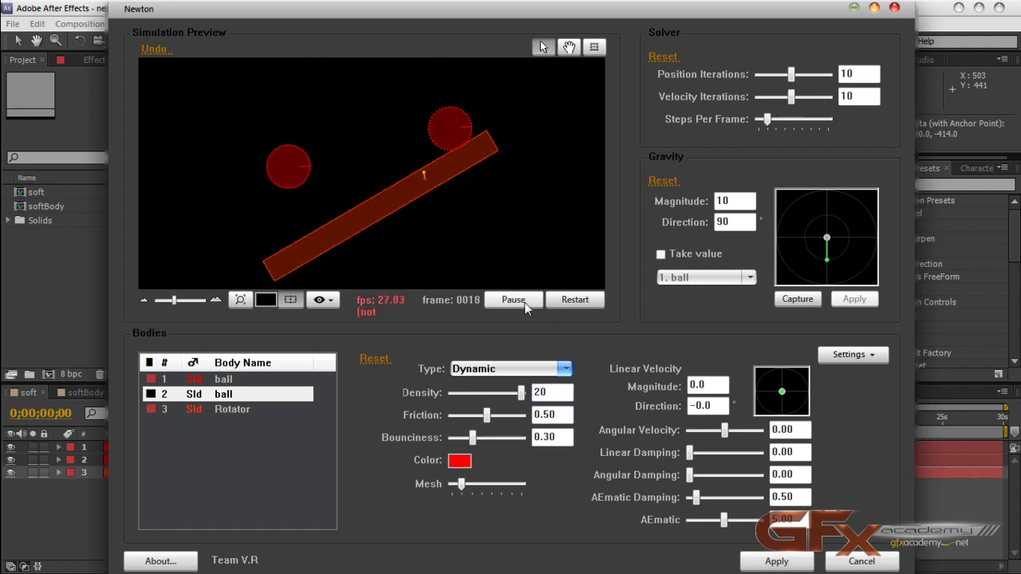
{"action": "left_click", "coordinate": [520, 303]}
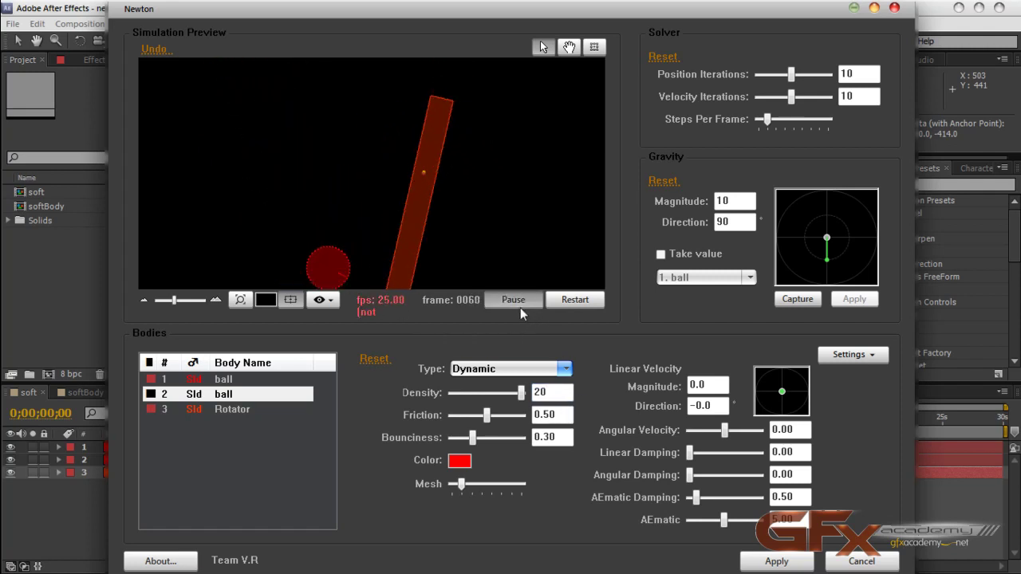
- Replay the simulation from the start, pause to examine the bar's anchor displacement close up, and exit Newton without applying
{"action": "left_click", "coordinate": [558, 302]}
{"action": "left_click", "coordinate": [514, 300]}
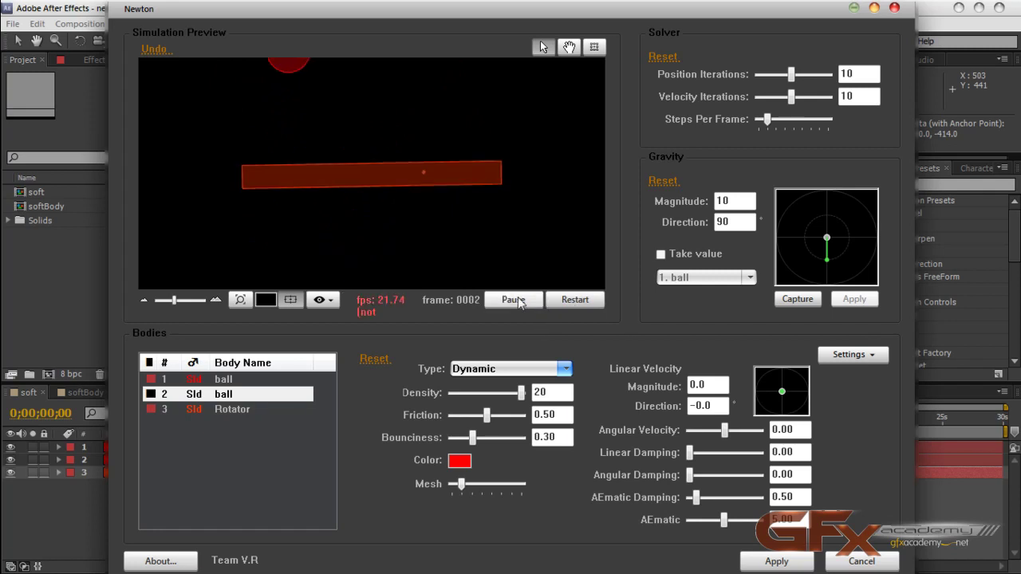
{"action": "left_click", "coordinate": [518, 301]}
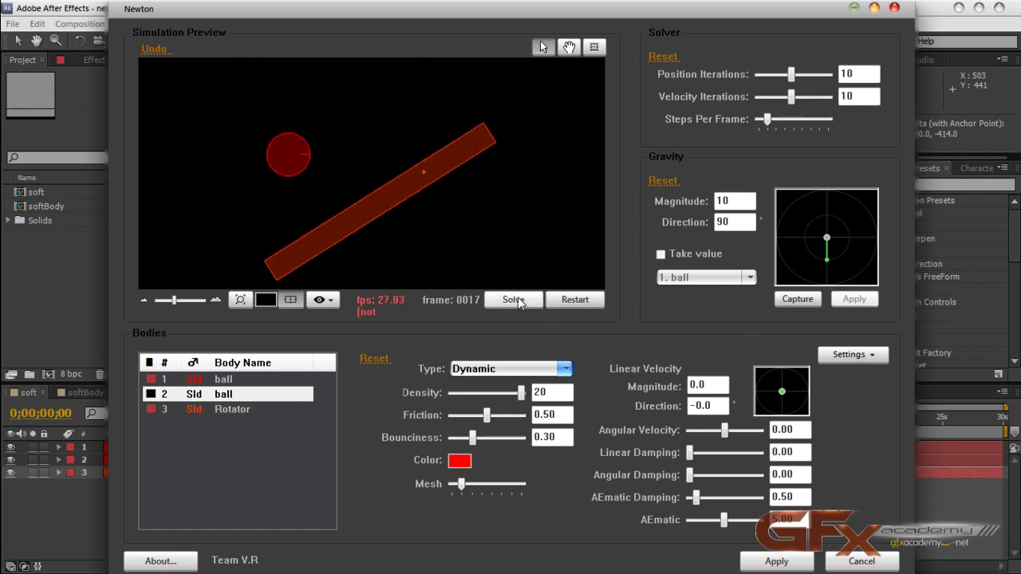
{"action": "left_click", "coordinate": [515, 300]}
{"action": "left_click", "coordinate": [405, 225]}
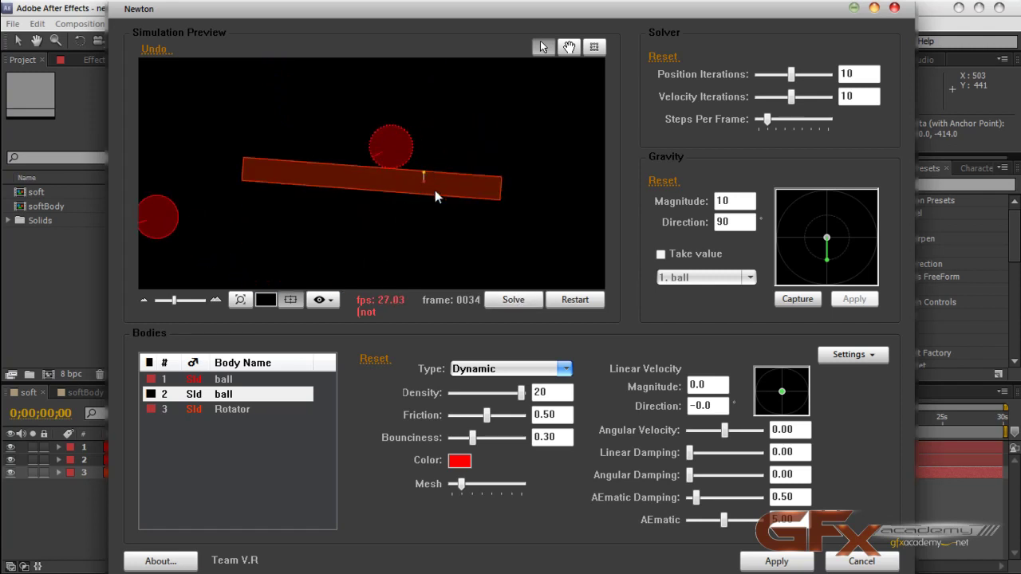
{"action": "left_click", "coordinate": [434, 211]}
{"action": "scroll", "coordinate": [443, 216], "scroll_direction": "up", "scroll_amount": 5}
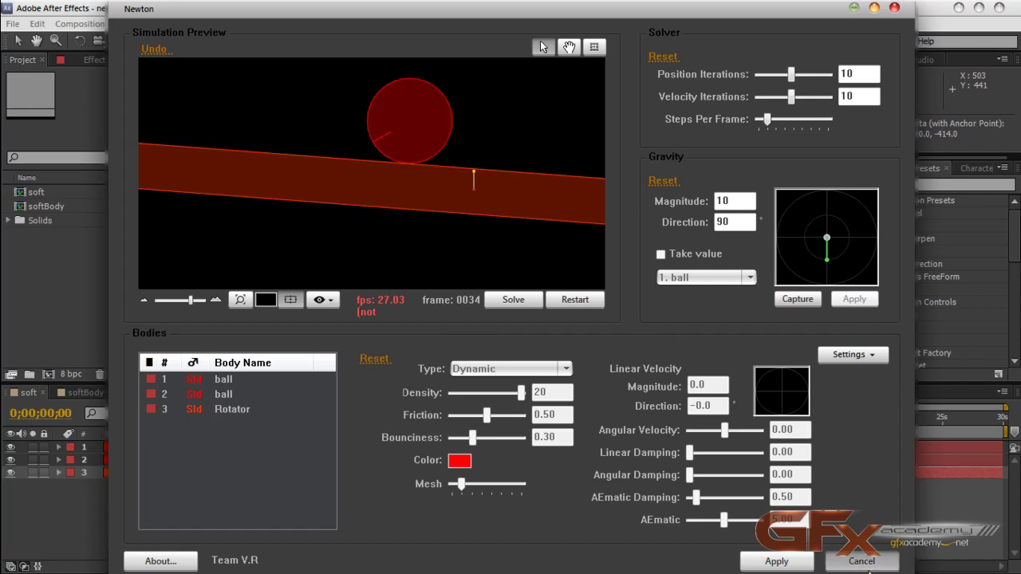
{"action": "left_click", "coordinate": [833, 560]}
{"action": "left_click", "coordinate": [309, 547]}
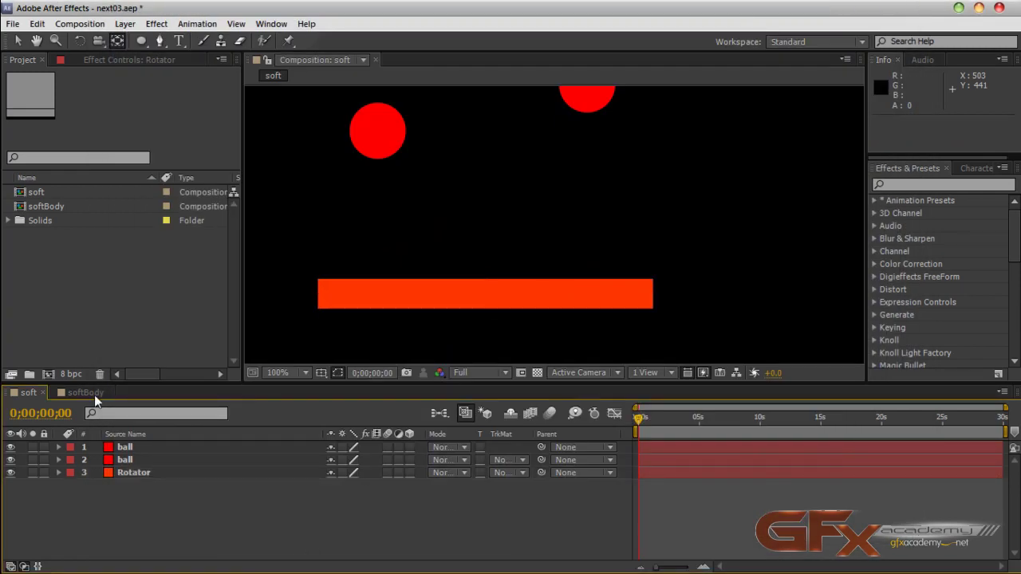
- Switch to the softBody composition and create a new empty shape layer in it
{"action": "left_click", "coordinate": [87, 393]}
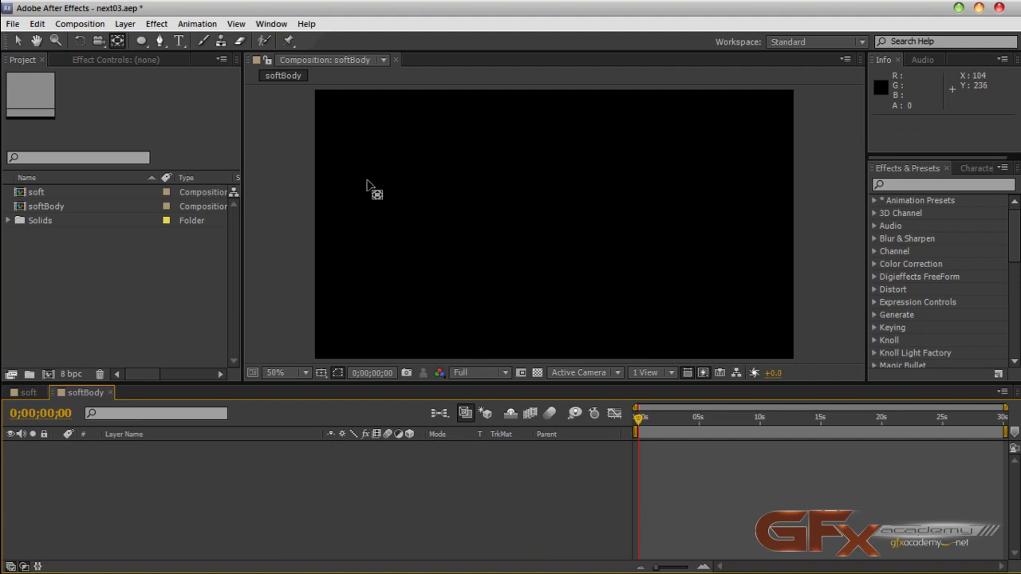
{"action": "left_click", "coordinate": [120, 26]}
{"action": "mouse_move", "coordinate": [141, 39]}
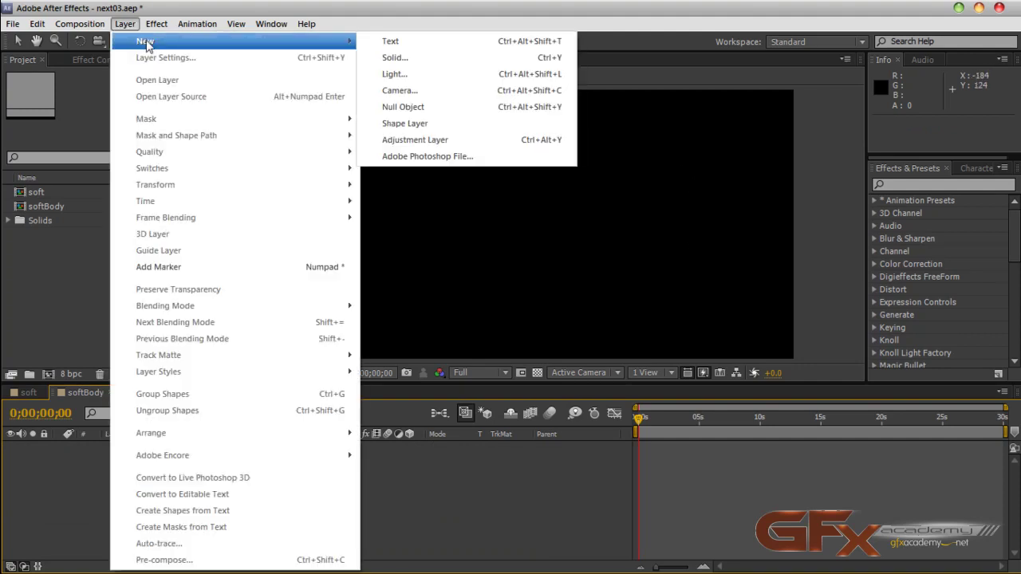
{"action": "left_click", "coordinate": [461, 126]}
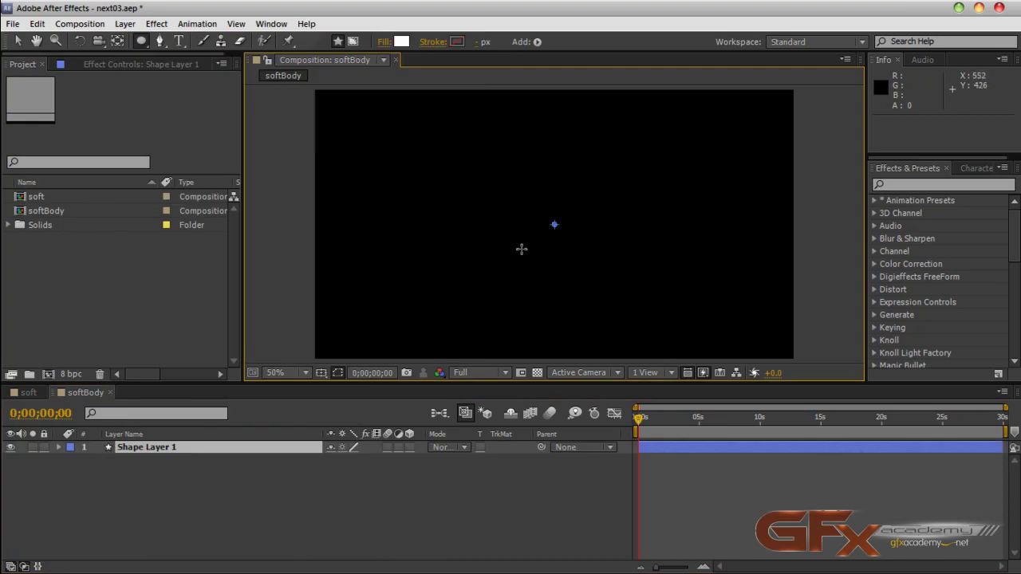
{"action": "key", "text": "slash"}
{"action": "key", "text": "comma"}
{"action": "key", "text": "comma"}
{"action": "left_click_drag", "start_coordinate": [560, 217], "coordinate": [548, 230]}
{"action": "left_click", "coordinate": [428, 519]}
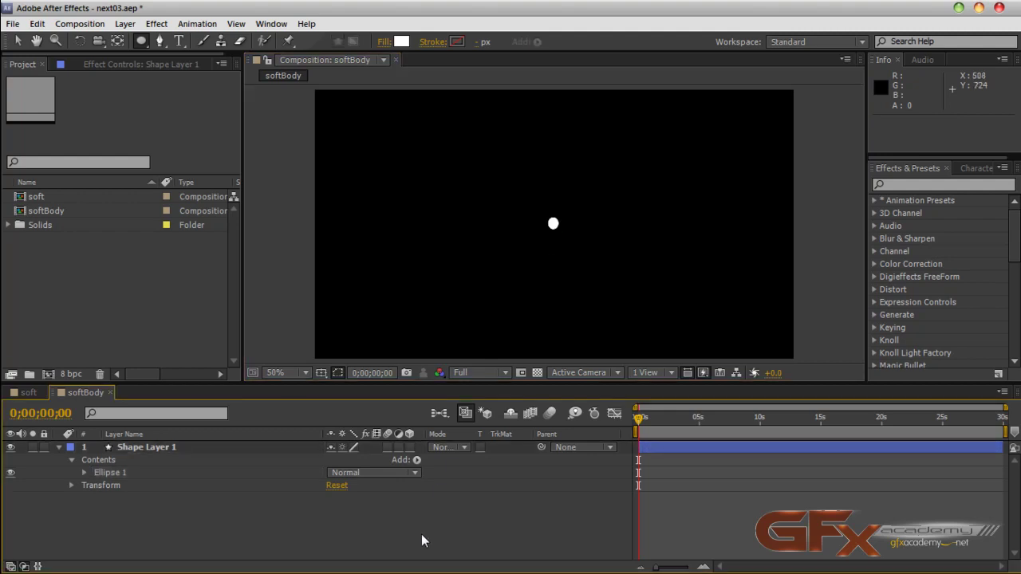
{"action": "left_click", "coordinate": [155, 450]}
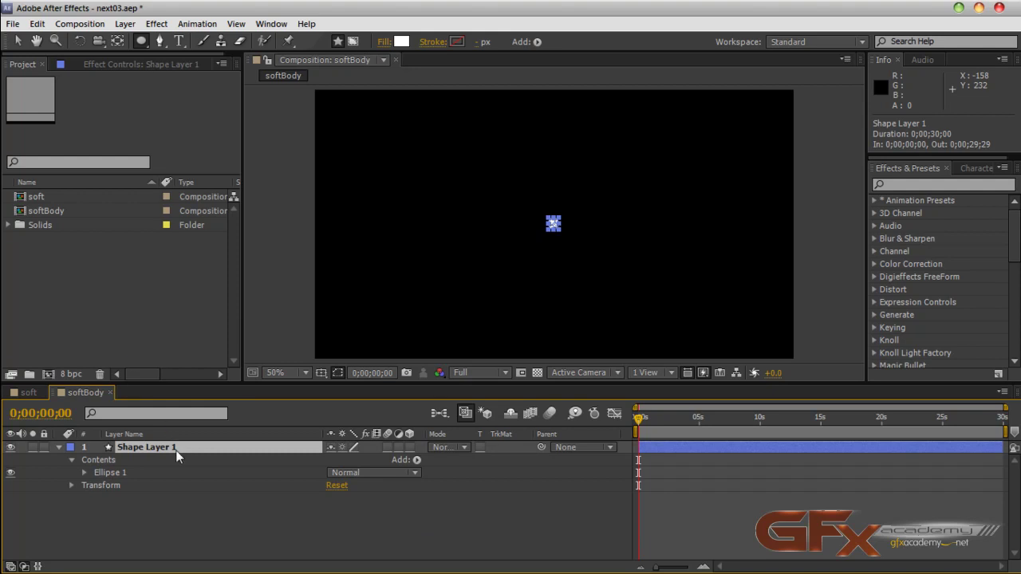
{"action": "left_click", "coordinate": [84, 473]}
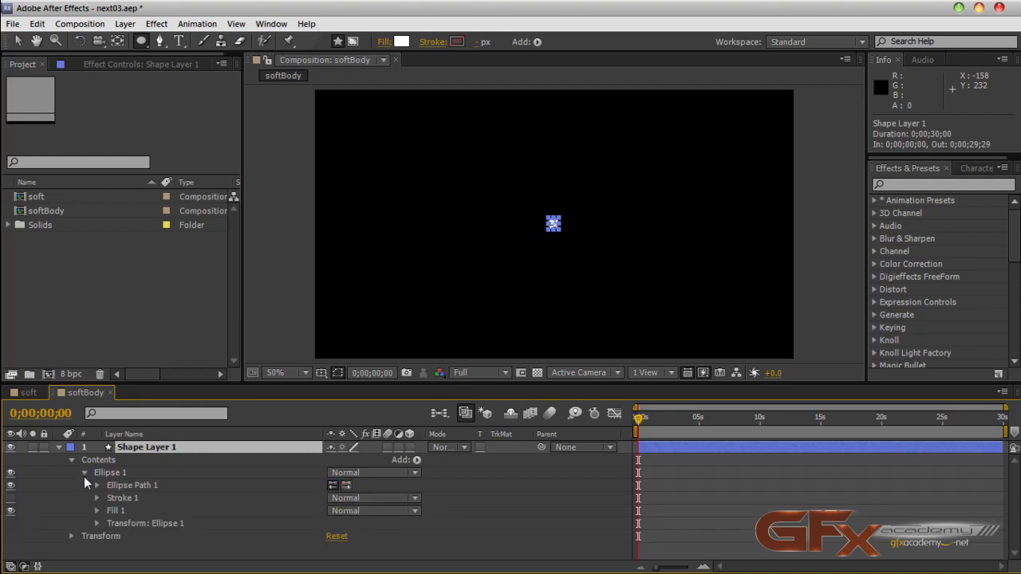
{"action": "left_click", "coordinate": [84, 474]}
{"action": "left_click", "coordinate": [107, 475]}
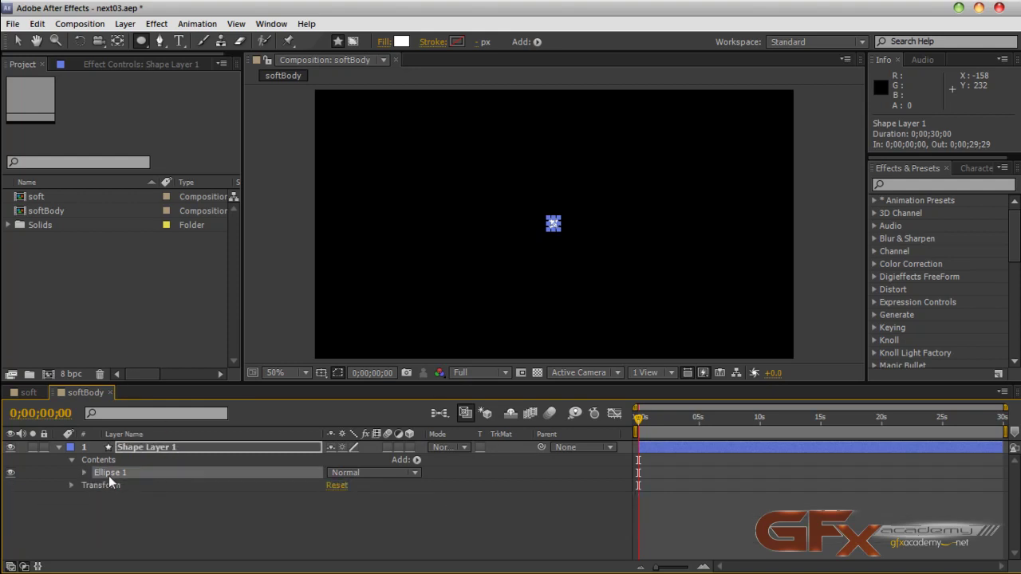
{"action": "key", "text": "Delete"}
{"action": "left_click", "coordinate": [58, 447]}
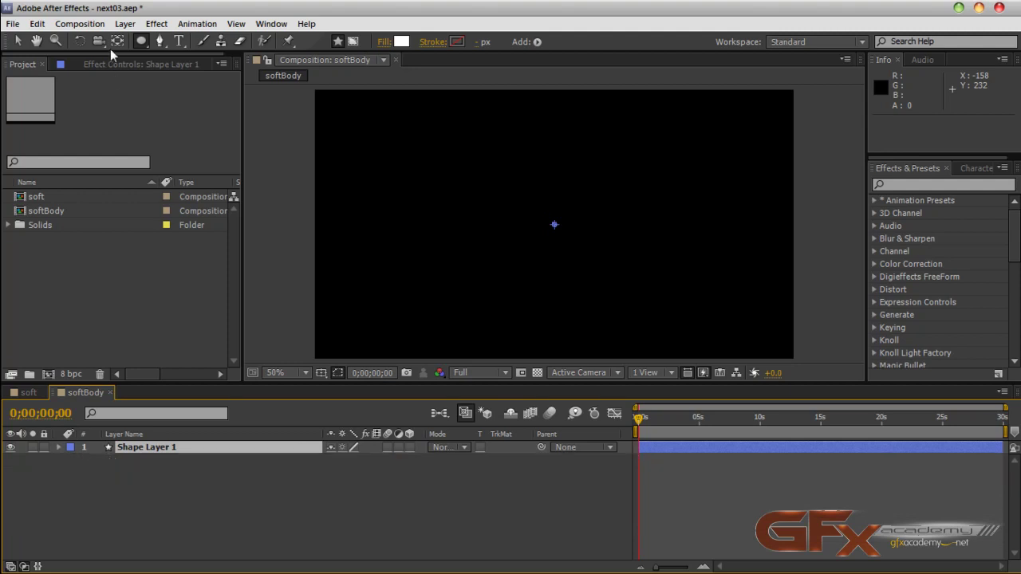
- Draw a small white rectangle at the centre of the composition in Shape Layer 1 with the Rectangle tool
{"action": "left_click_drag", "start_coordinate": [140, 44], "coordinate": [182, 37]}
{"action": "left_click_drag", "start_coordinate": [559, 220], "coordinate": [547, 230]}
{"action": "left_click", "coordinate": [382, 550]}
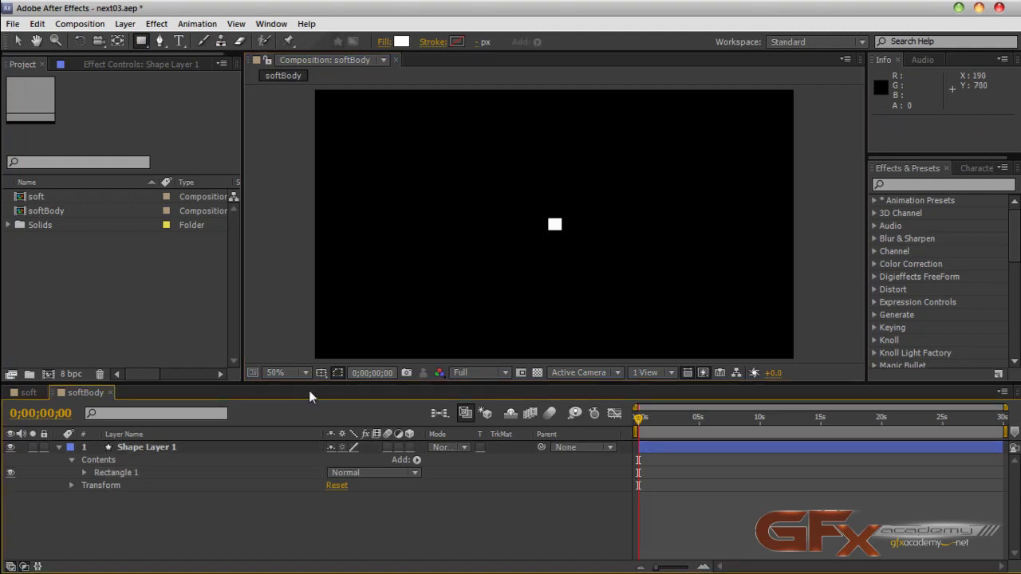
- Add a Repeater to Shape Layer 1 with 46 copies and an offset of -4
{"action": "left_click", "coordinate": [126, 450]}
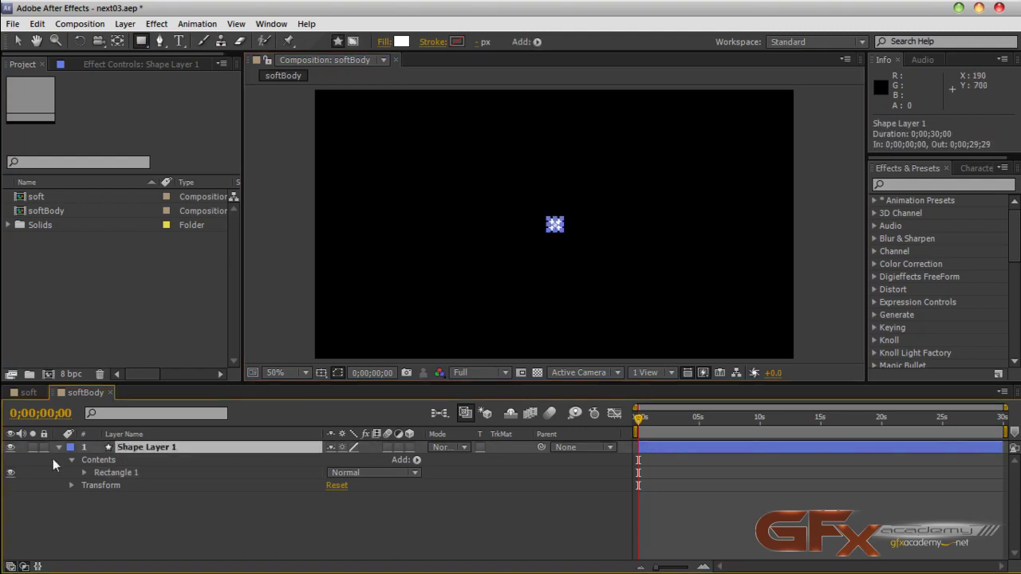
{"action": "left_click", "coordinate": [537, 42]}
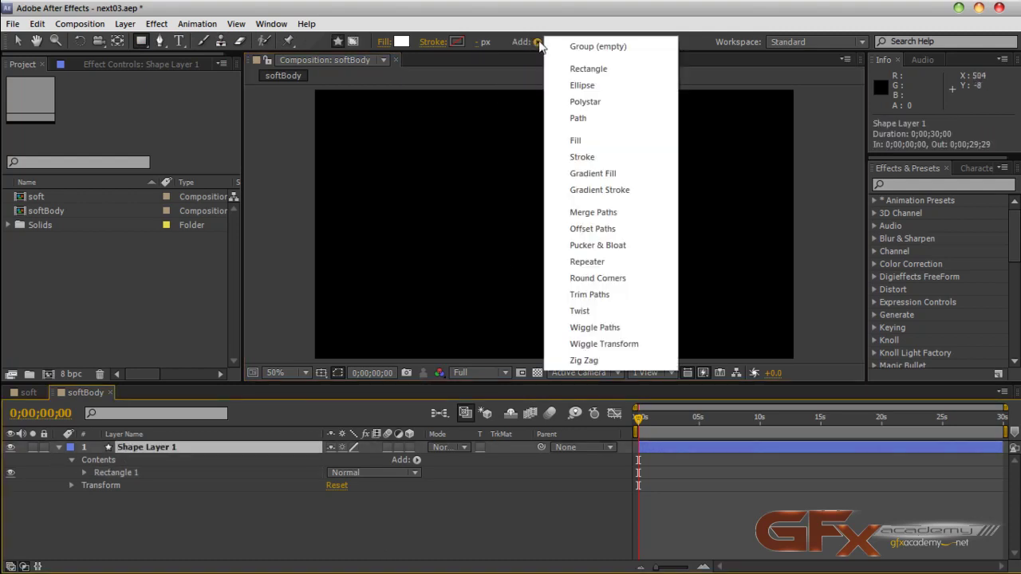
{"action": "left_click", "coordinate": [597, 263]}
{"action": "left_click", "coordinate": [82, 484]}
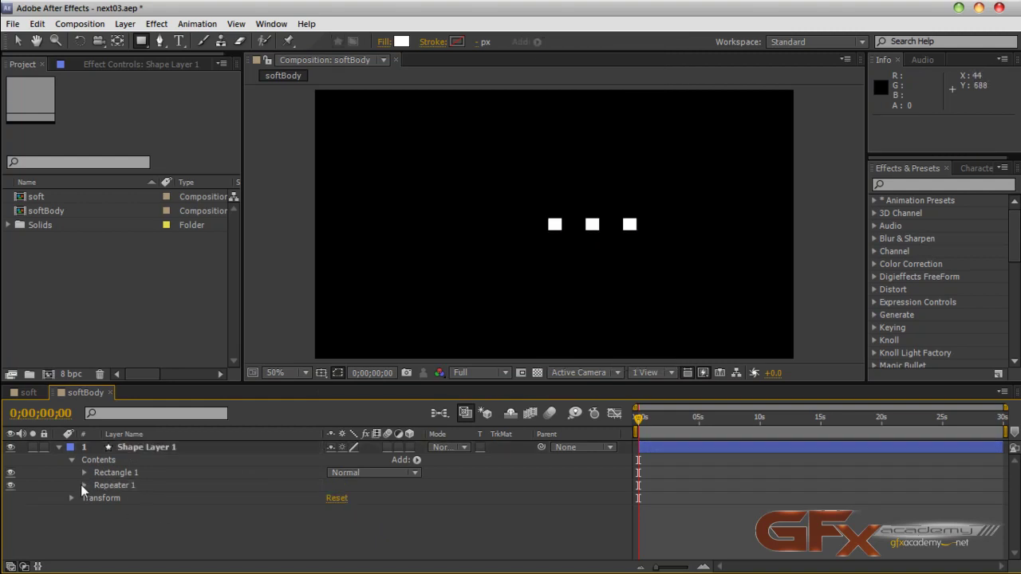
{"action": "mouse_move", "coordinate": [333, 504]}
{"action": "left_mouse_down"}
{"action": "mouse_move", "coordinate": [353, 516]}
{"action": "mouse_move", "coordinate": [318, 512]}
{"action": "mouse_move", "coordinate": [330, 514]}
{"action": "left_mouse_up"}
{"action": "left_click", "coordinate": [376, 543]}
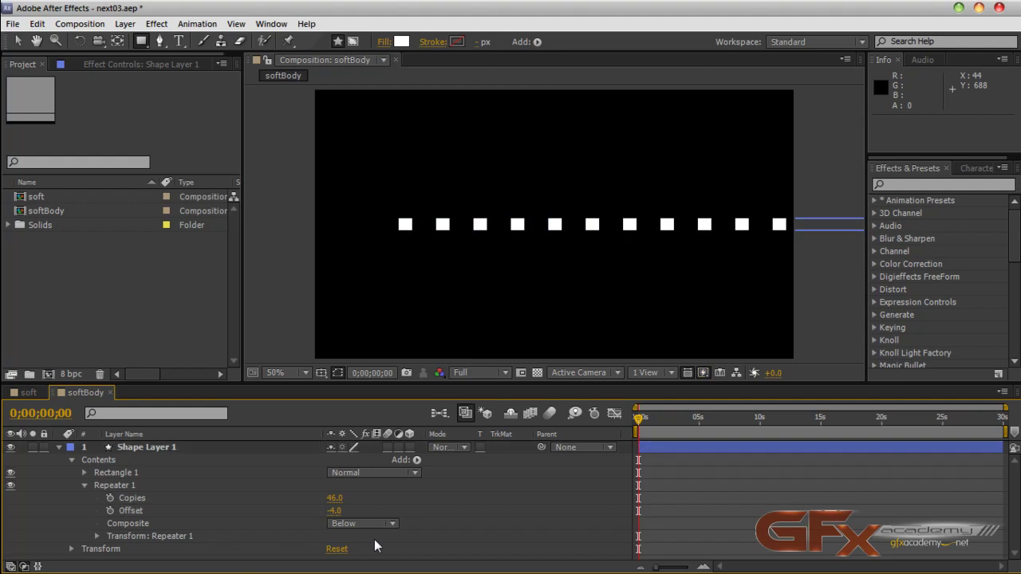
- Set the Repeater's transform position to 41, 0 and its offset to -22 so the squares span the composition
{"action": "left_click", "coordinate": [96, 537]}
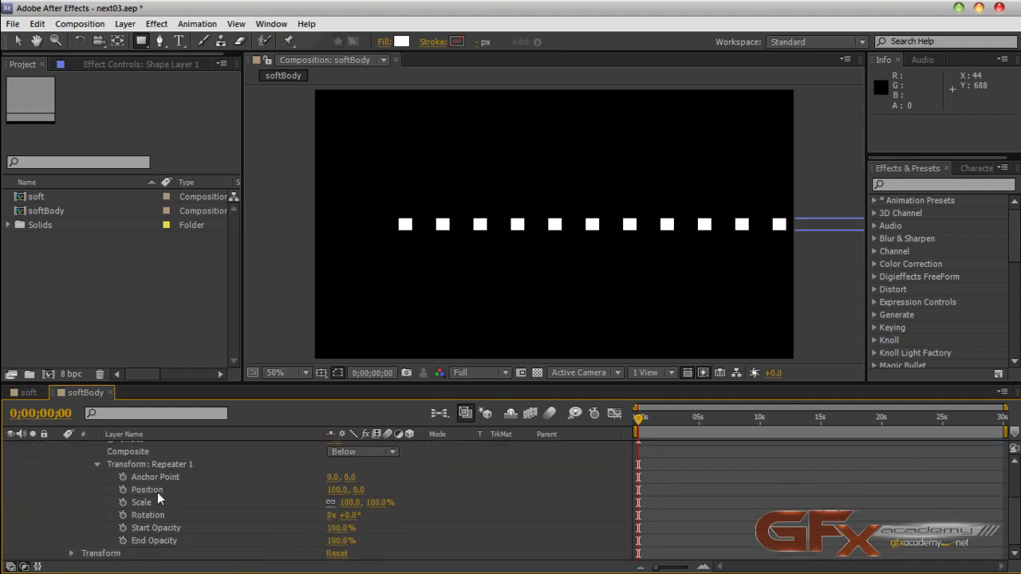
{"action": "left_click_drag", "start_coordinate": [335, 490], "coordinate": [297, 497]}
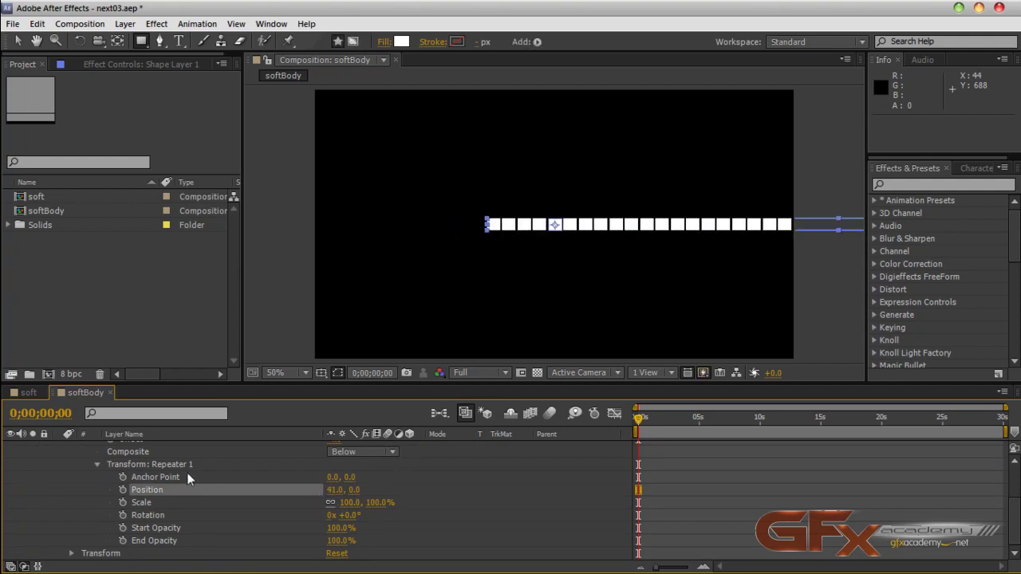
{"action": "scroll", "coordinate": [201, 477], "scroll_direction": "up", "scroll_amount": 1}
{"action": "left_click_drag", "start_coordinate": [337, 477], "coordinate": [324, 477]}
{"action": "left_click", "coordinate": [397, 472]}
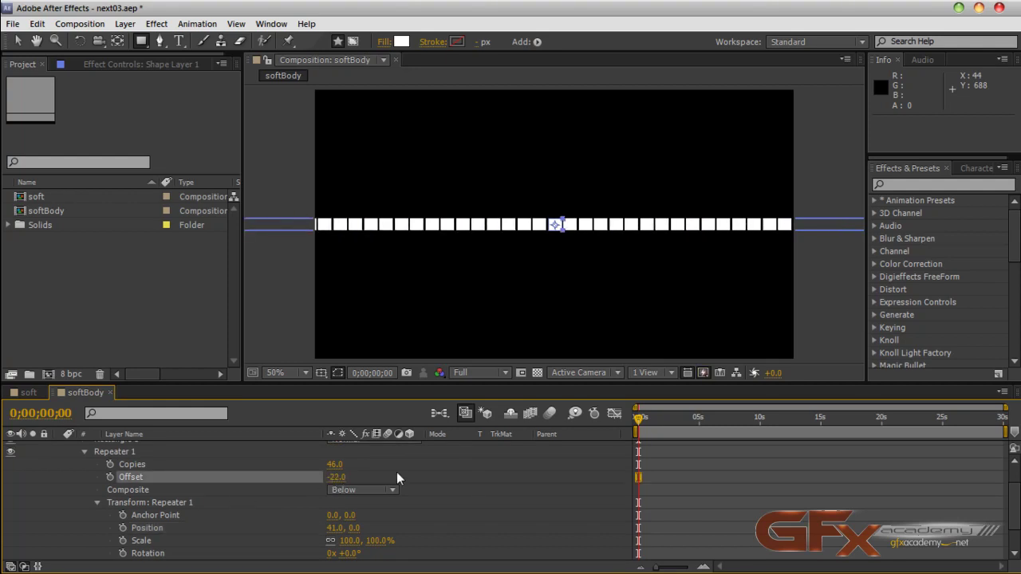
{"action": "scroll", "coordinate": [90, 484], "scroll_direction": "up", "scroll_amount": 2}
{"action": "left_click", "coordinate": [57, 448]}
- Try to separate Shape Layer 1's repeated squares into individual layers with Newton's preprocessing in the softBody composition
{"action": "left_click", "coordinate": [154, 451]}
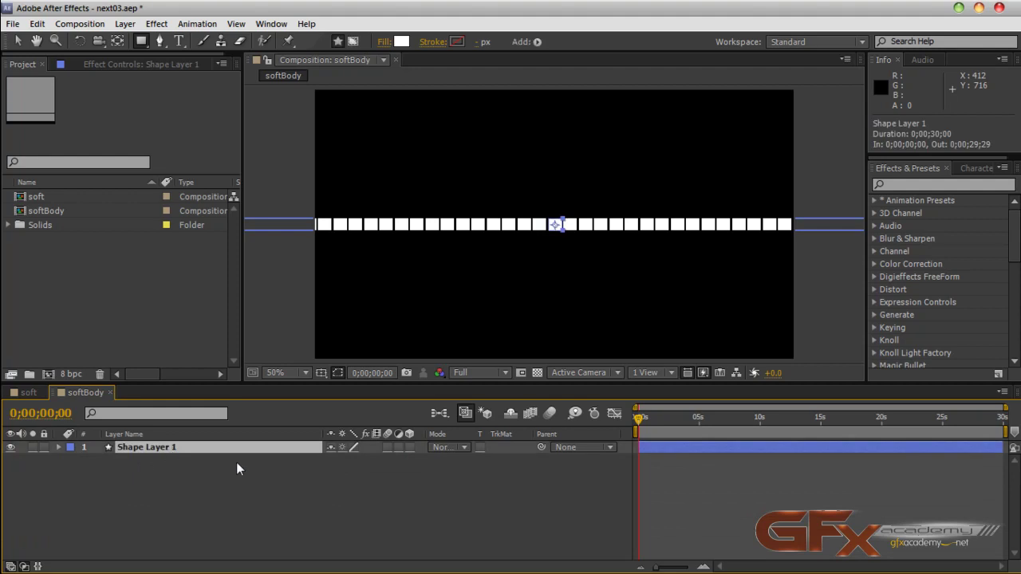
{"action": "left_click", "coordinate": [80, 24]}
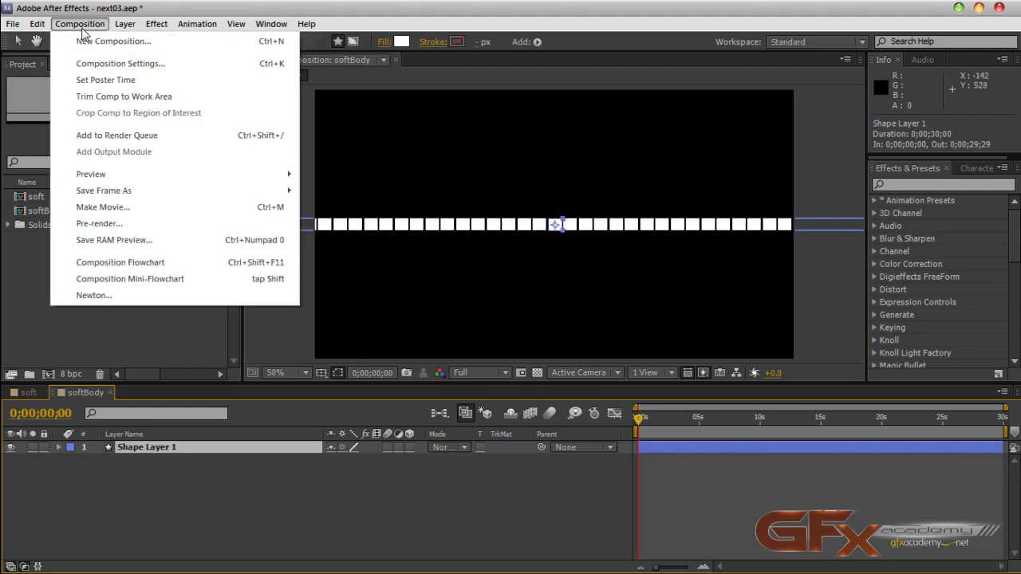
{"action": "left_click", "coordinate": [134, 300]}
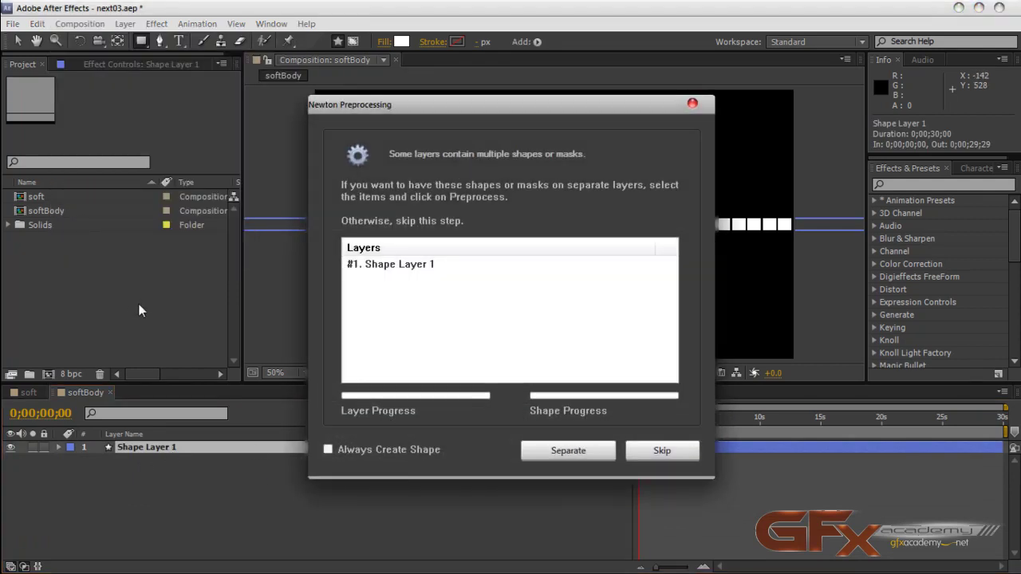
{"action": "left_click", "coordinate": [431, 268]}
{"action": "left_click", "coordinate": [554, 450]}
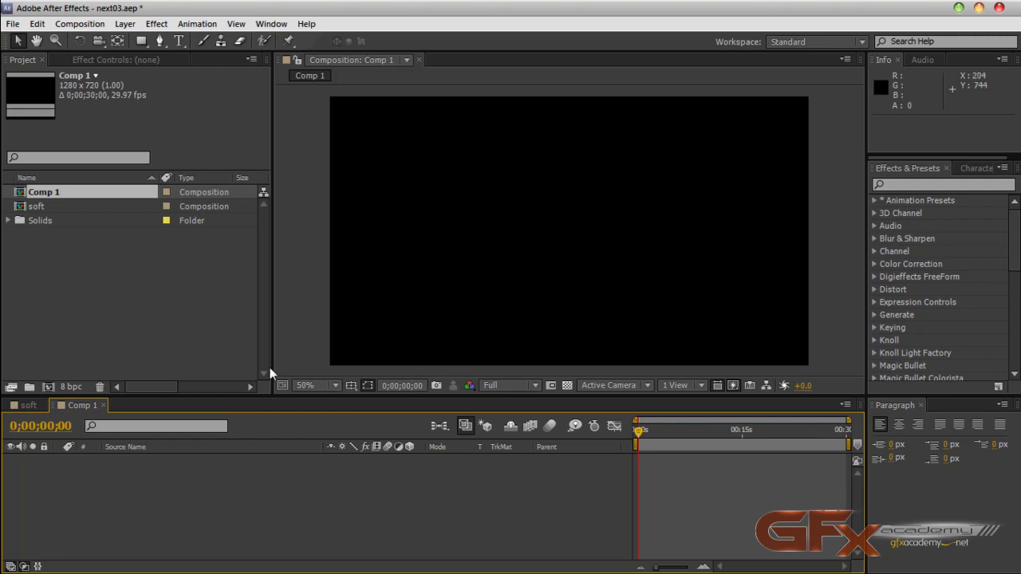
- Switch to Illustrator and create a new RGB document at the NTSC D1 Widescreen size, 873 x 486 px
{"action": "left_click_drag", "start_coordinate": [272, 365], "coordinate": [243, 366]}
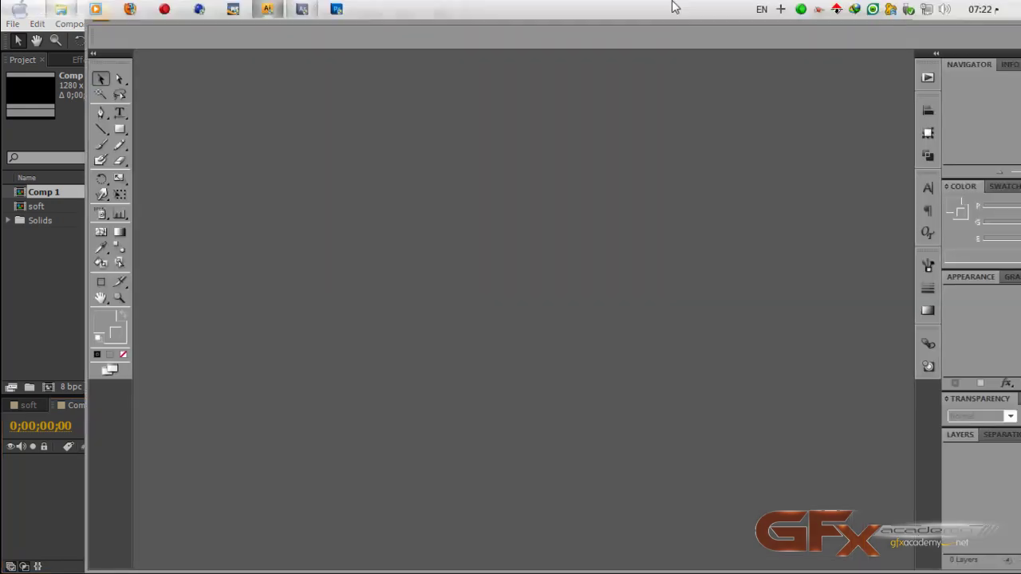
{"action": "double_click", "coordinate": [598, 14]}
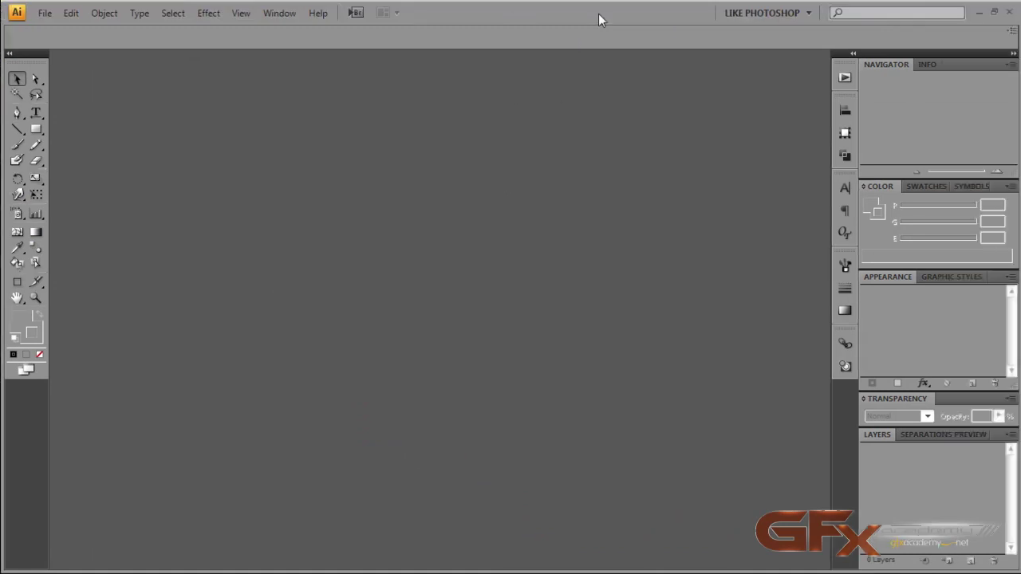
{"action": "left_click", "coordinate": [45, 13]}
{"action": "left_click", "coordinate": [63, 29]}
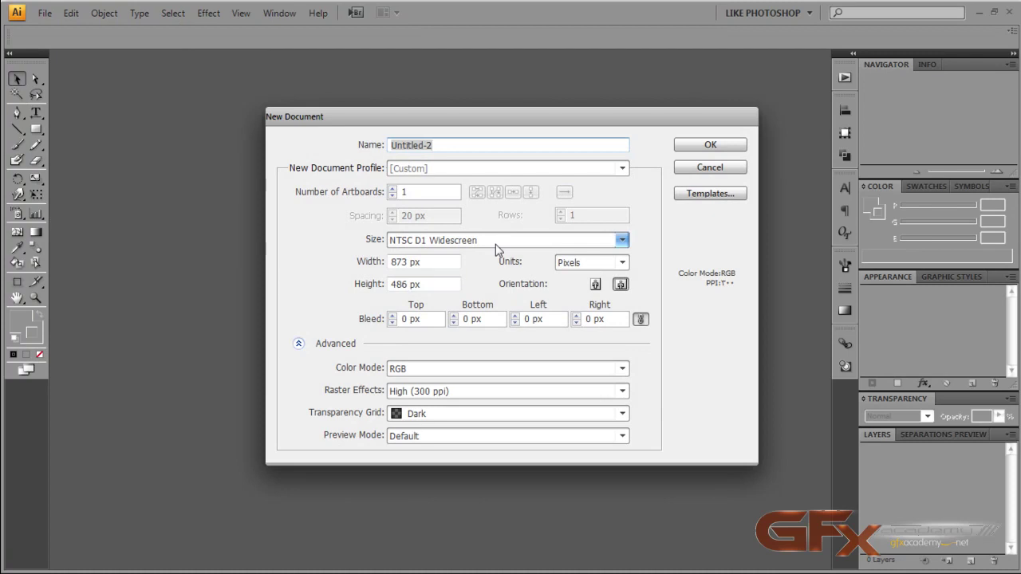
{"action": "left_click", "coordinate": [709, 145]}
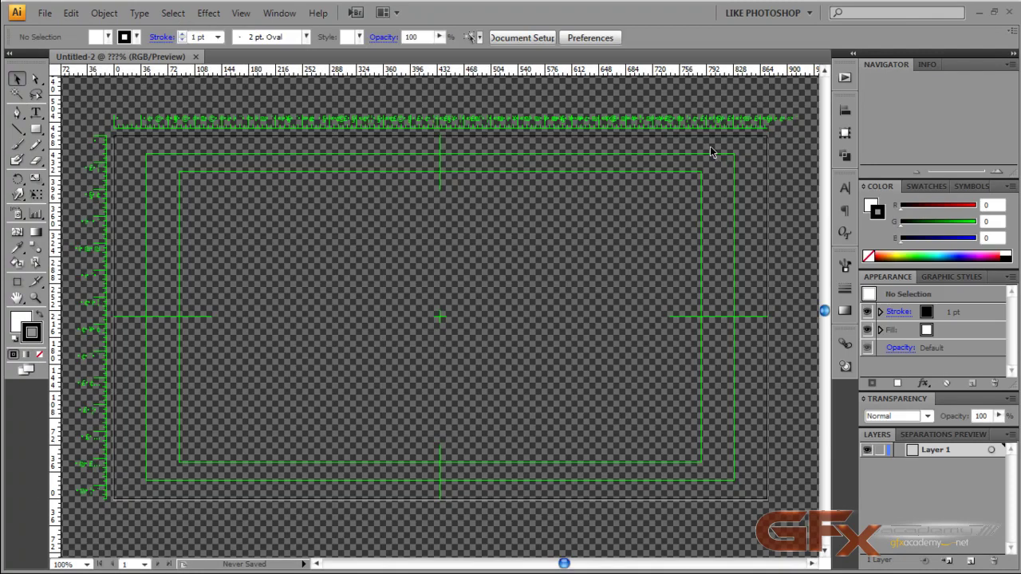
- Draw a wide white rectangle about 670 x 40 px near the upper edge of the artboard's inner safe area
{"action": "left_click", "coordinate": [36, 128]}
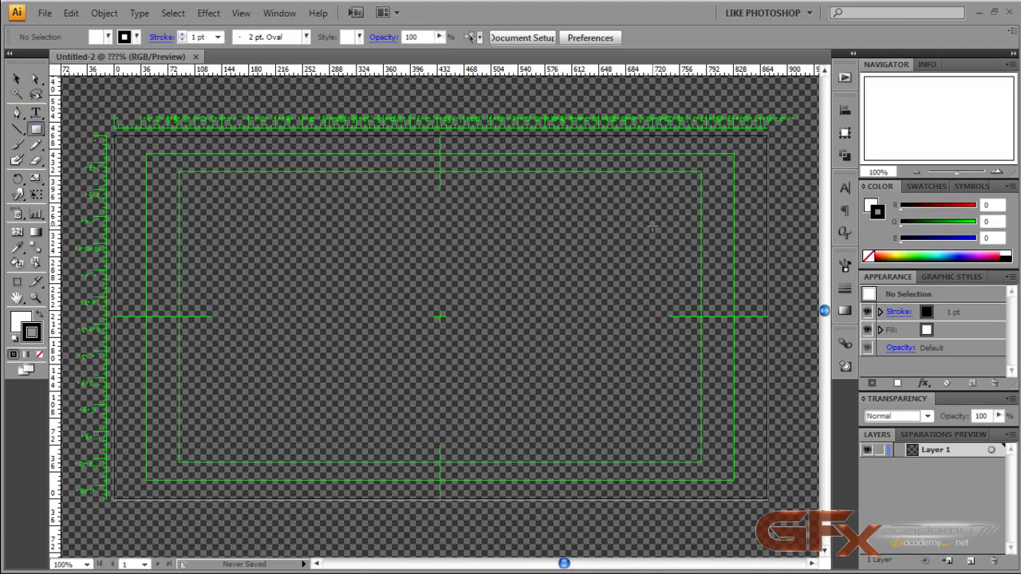
{"action": "left_click_drag", "start_coordinate": [683, 188], "coordinate": [182, 219]}
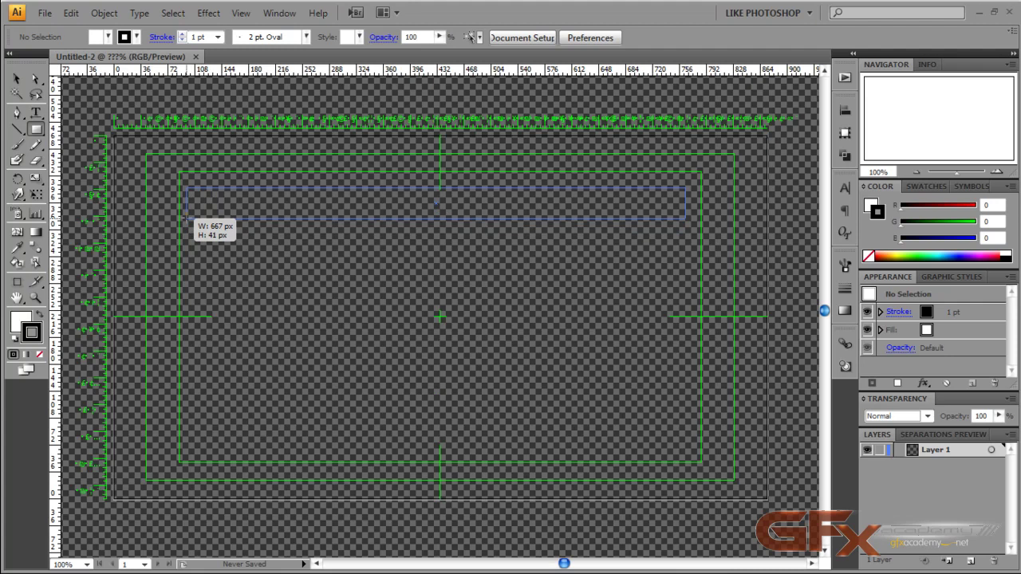
{"action": "left_click_drag", "start_coordinate": [183, 218], "coordinate": [184, 217]}
{"action": "left_click", "coordinate": [16, 79]}
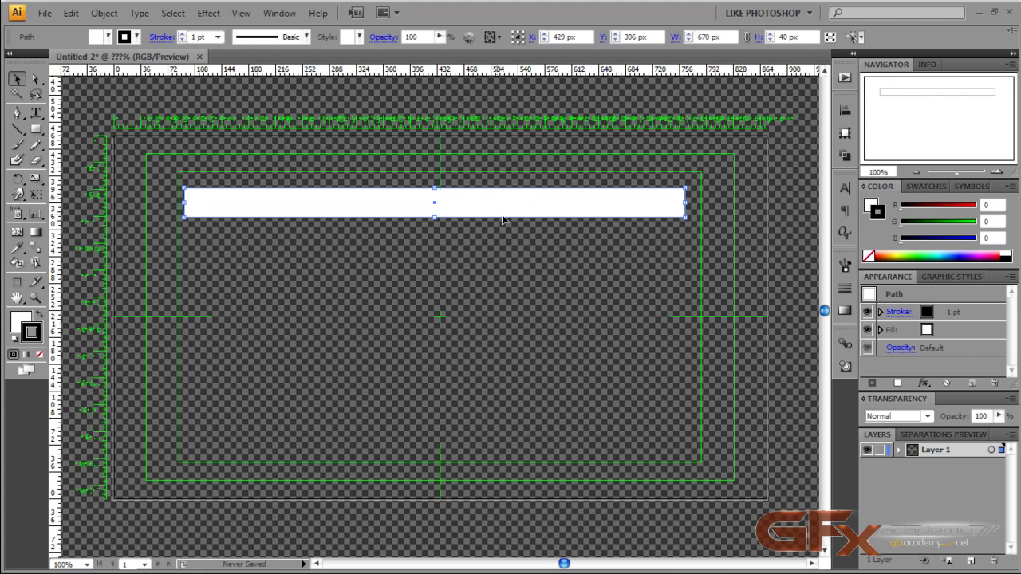
- Start Split Into Grid on the rectangle with 3 rows and 20 columns
{"action": "left_click", "coordinate": [103, 15]}
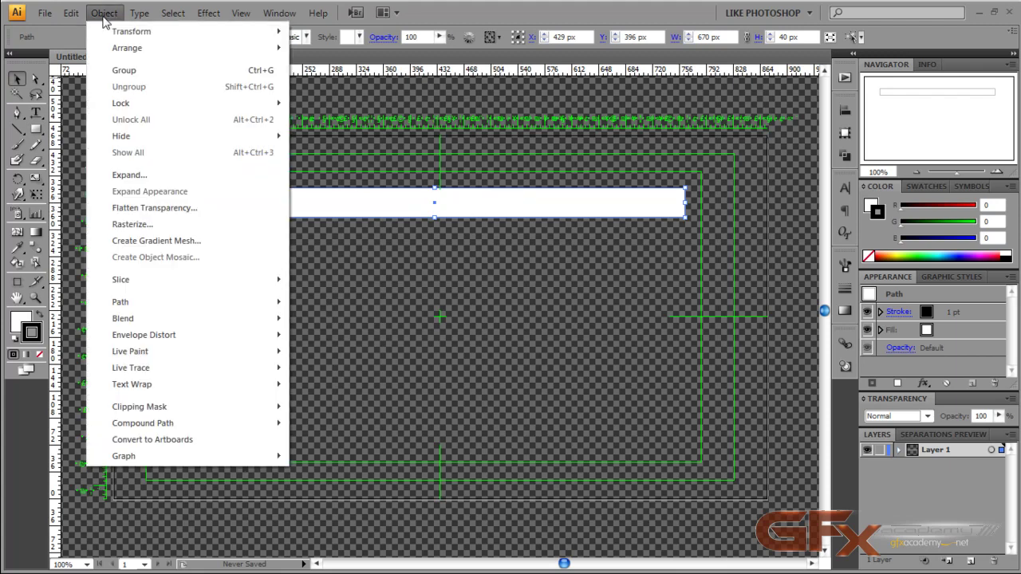
{"action": "mouse_move", "coordinate": [191, 307]}
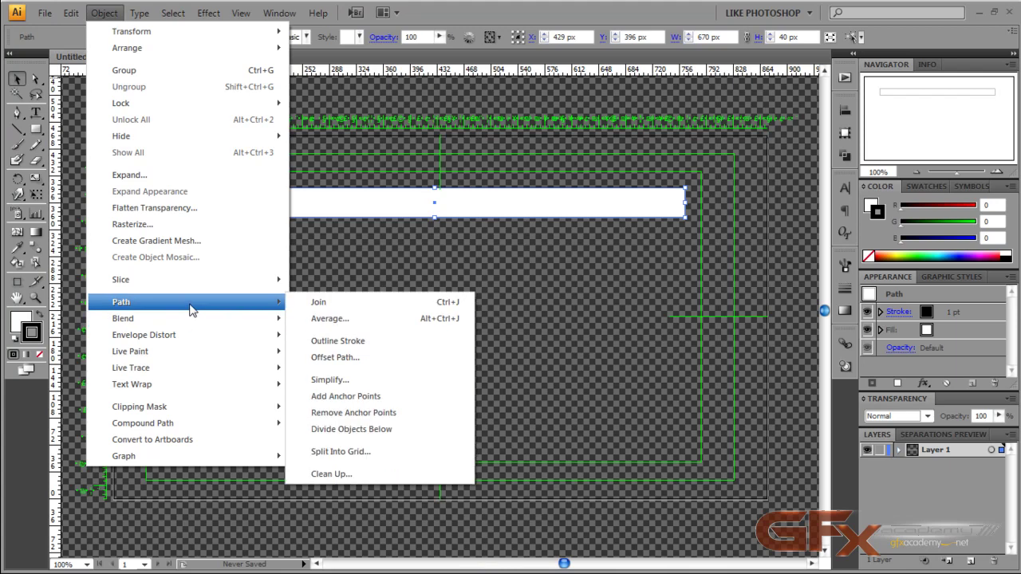
{"action": "left_click", "coordinate": [342, 453]}
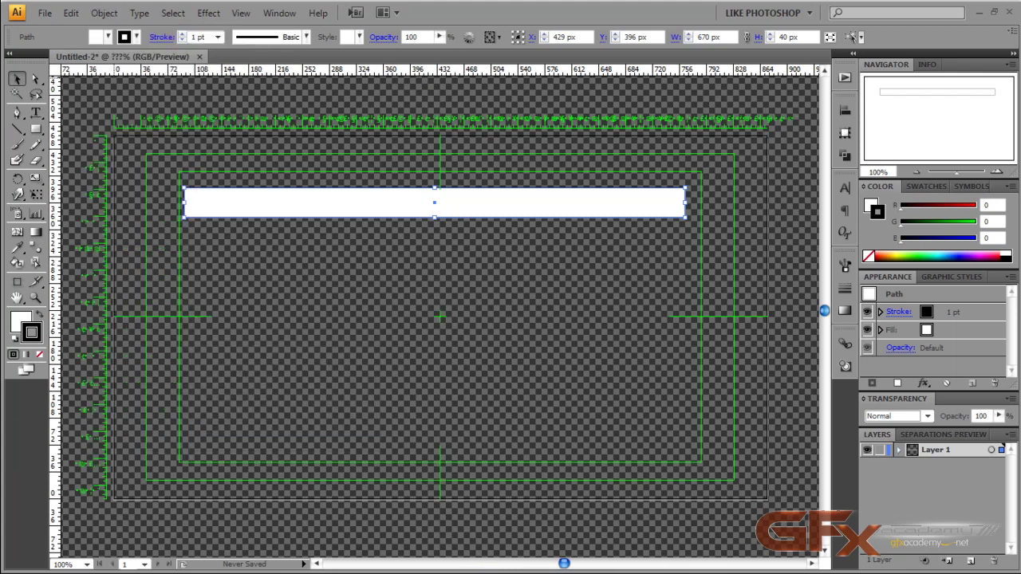
{"action": "left_click_drag", "start_coordinate": [518, 276], "coordinate": [493, 301]}
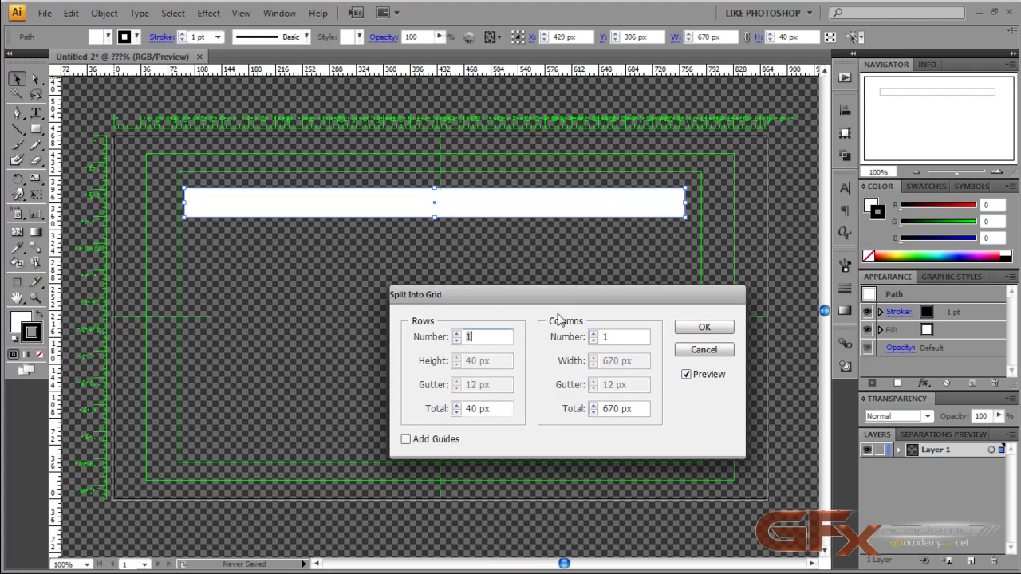
{"action": "left_click", "coordinate": [457, 335]}
{"action": "left_click", "coordinate": [456, 334]}
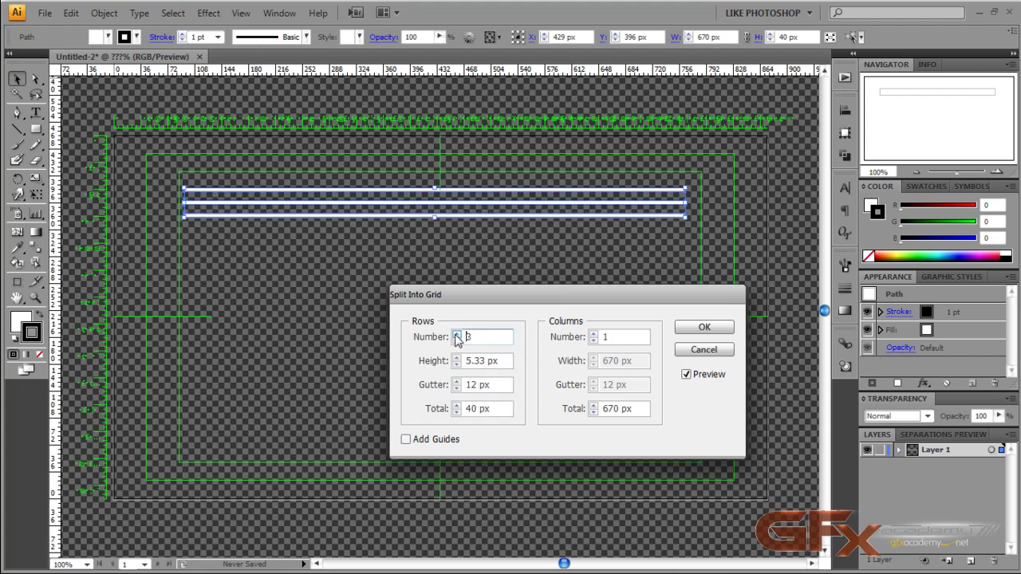
{"action": "left_click", "coordinate": [601, 339]}
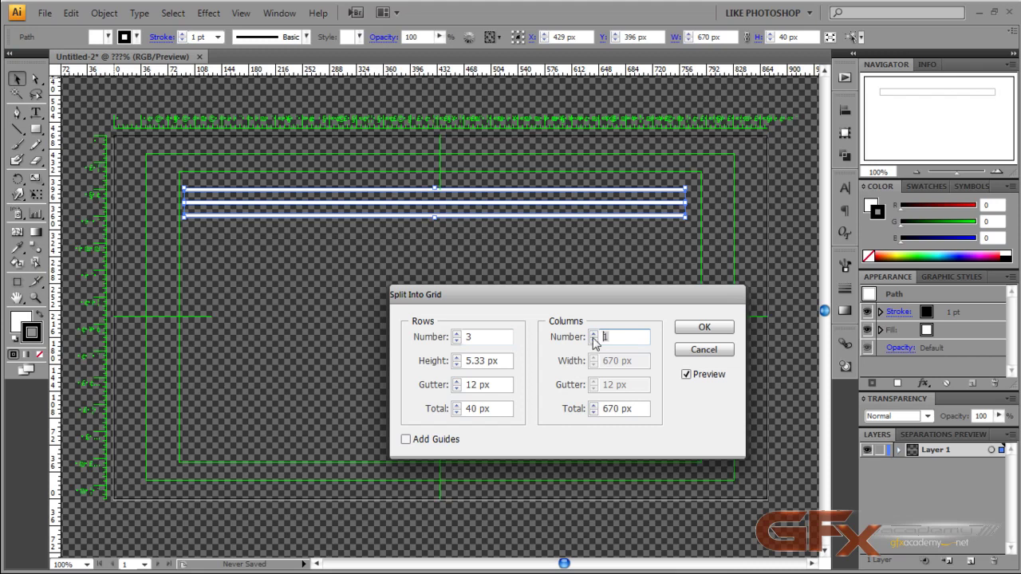
{"action": "type", "text": "20"}
{"action": "left_click", "coordinate": [630, 408]}
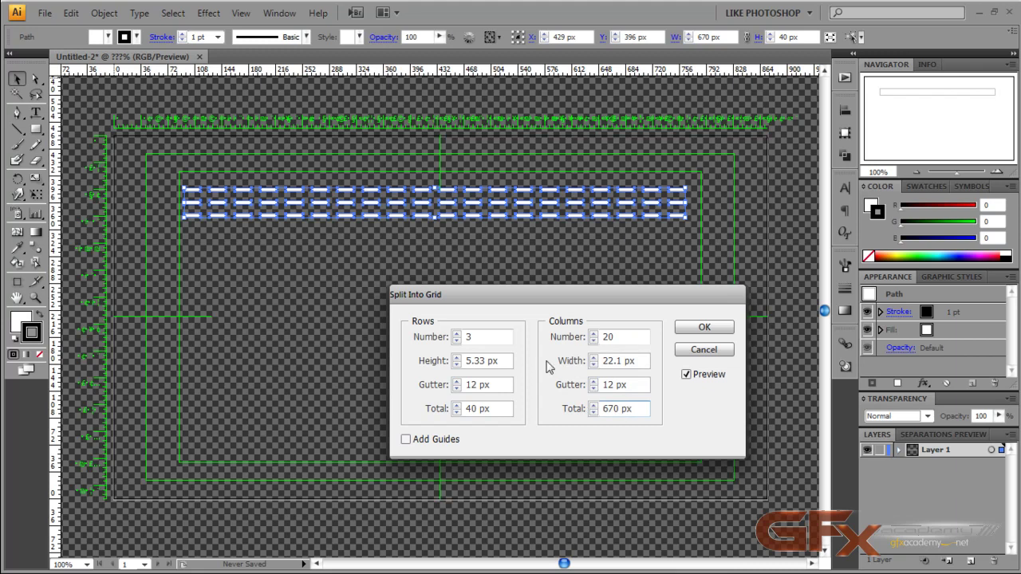
- Set the grid's row height to 12 px and its column gutter to 6 px
{"action": "left_click", "coordinate": [457, 358]}
{"action": "left_click", "coordinate": [457, 359]}
{"action": "left_click", "coordinate": [457, 358]}
{"action": "left_click", "coordinate": [458, 358]}
{"action": "left_click", "coordinate": [457, 359]}
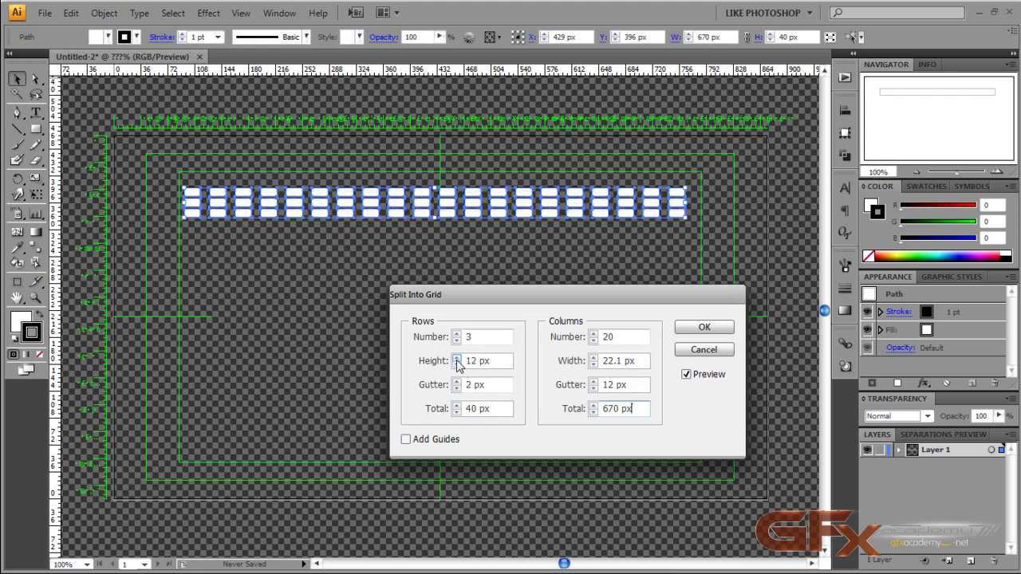
{"action": "left_click", "coordinate": [593, 389]}
{"action": "left_click", "coordinate": [594, 390]}
{"action": "left_click", "coordinate": [593, 389]}
{"action": "left_click", "coordinate": [594, 389]}
{"action": "left_click", "coordinate": [593, 389]}
{"action": "left_click", "coordinate": [593, 390]}
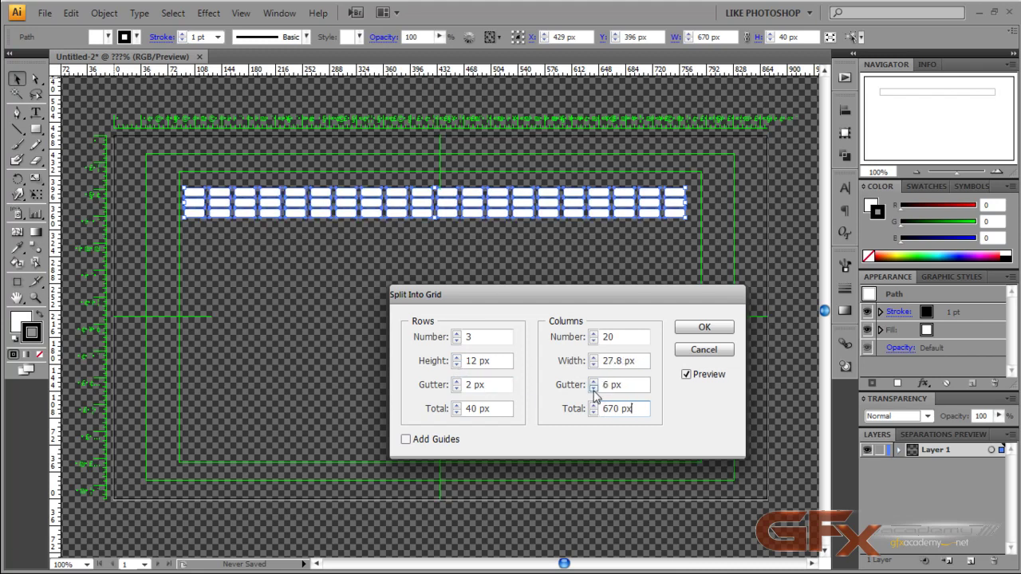
- Increase the grid's number of columns to 34
{"action": "left_click", "coordinate": [594, 334]}
{"action": "left_click", "coordinate": [593, 333]}
{"action": "left_click", "coordinate": [594, 334]}
{"action": "left_click", "coordinate": [593, 333]}
{"action": "left_click", "coordinate": [593, 333]}
{"action": "left_click", "coordinate": [594, 333]}
{"action": "left_click", "coordinate": [593, 333]}
{"action": "left_click", "coordinate": [594, 334]}
{"action": "left_click", "coordinate": [593, 334]}
{"action": "left_click", "coordinate": [593, 333]}
{"action": "left_click", "coordinate": [594, 333]}
{"action": "left_click", "coordinate": [593, 333]}
{"action": "left_click", "coordinate": [593, 334]}
{"action": "left_click", "coordinate": [593, 334]}
- Adjust the grid's column width to 18 px
{"action": "left_click", "coordinate": [594, 365]}
{"action": "left_click", "coordinate": [594, 366]}
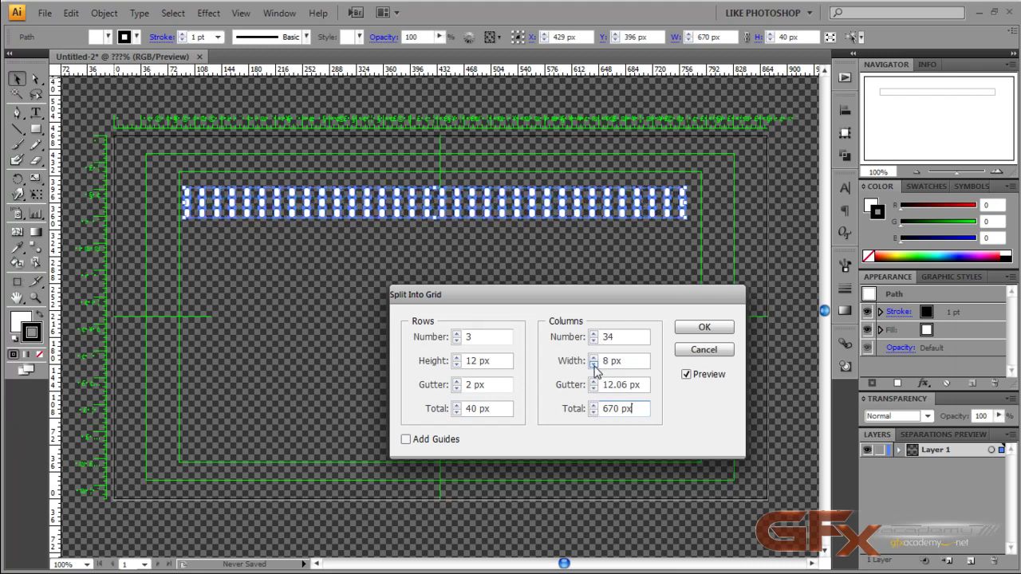
{"action": "left_click", "coordinate": [594, 357]}
{"action": "left_click", "coordinate": [593, 358]}
{"action": "left_click", "coordinate": [593, 357]}
{"action": "left_click", "coordinate": [594, 357]}
{"action": "left_click", "coordinate": [593, 358]}
{"action": "left_click", "coordinate": [594, 358]}
{"action": "left_click", "coordinate": [593, 357]}
{"action": "left_click", "coordinate": [594, 357]}
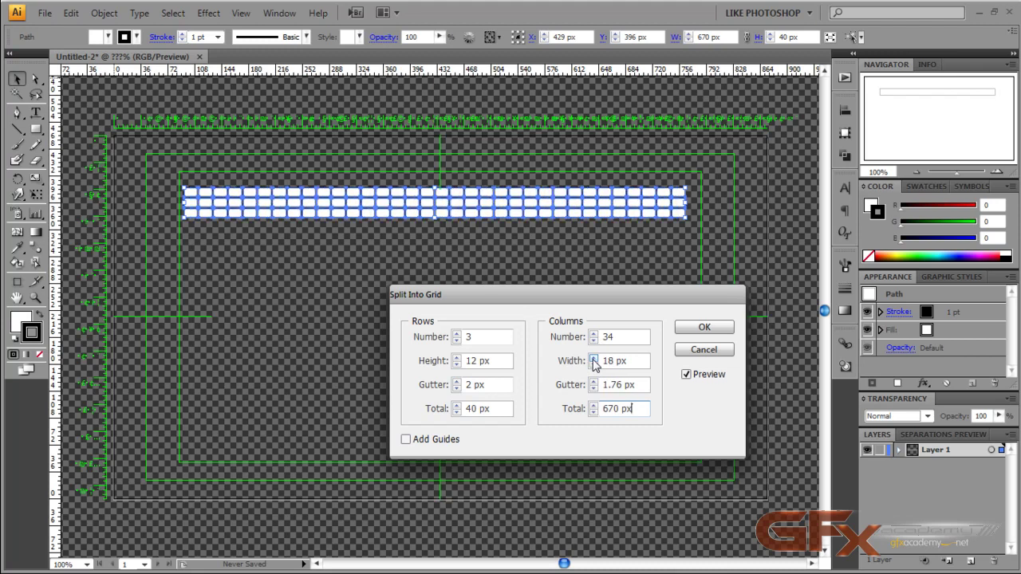
- Set both the column gutter and the row gutter of the grid to 1 px
{"action": "left_click", "coordinate": [593, 389]}
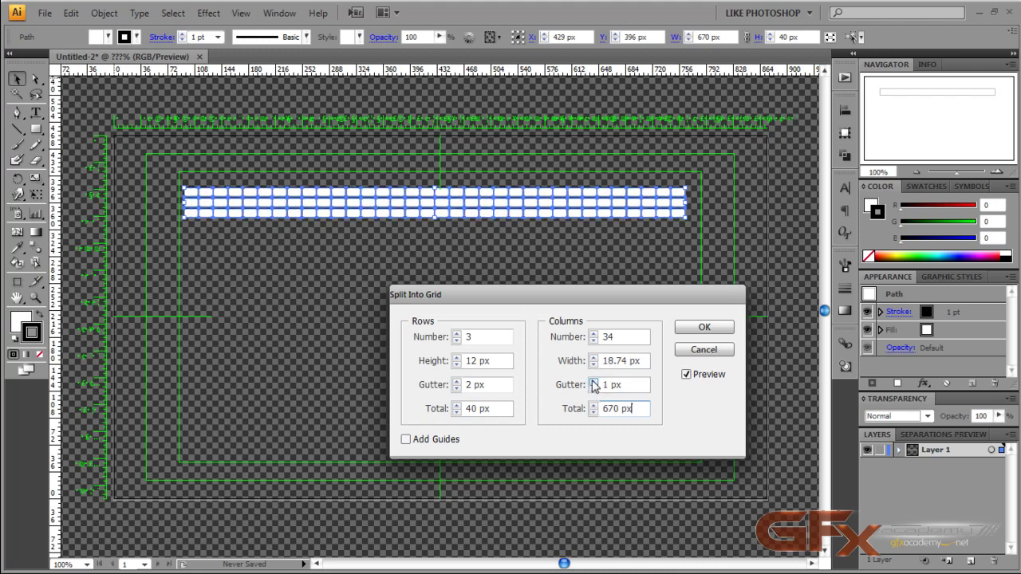
{"action": "left_click", "coordinate": [457, 390]}
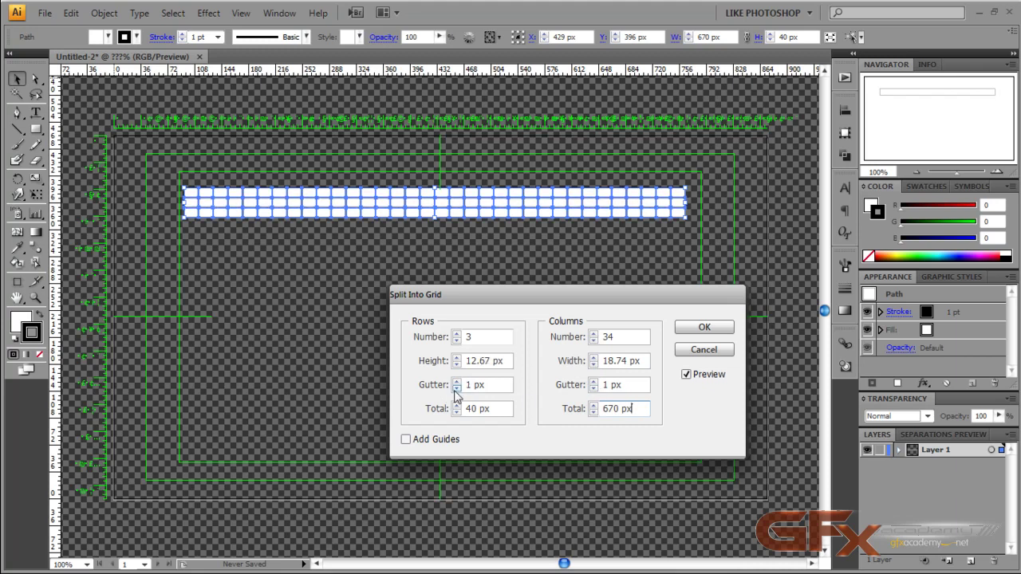
{"action": "left_click", "coordinate": [499, 410]}
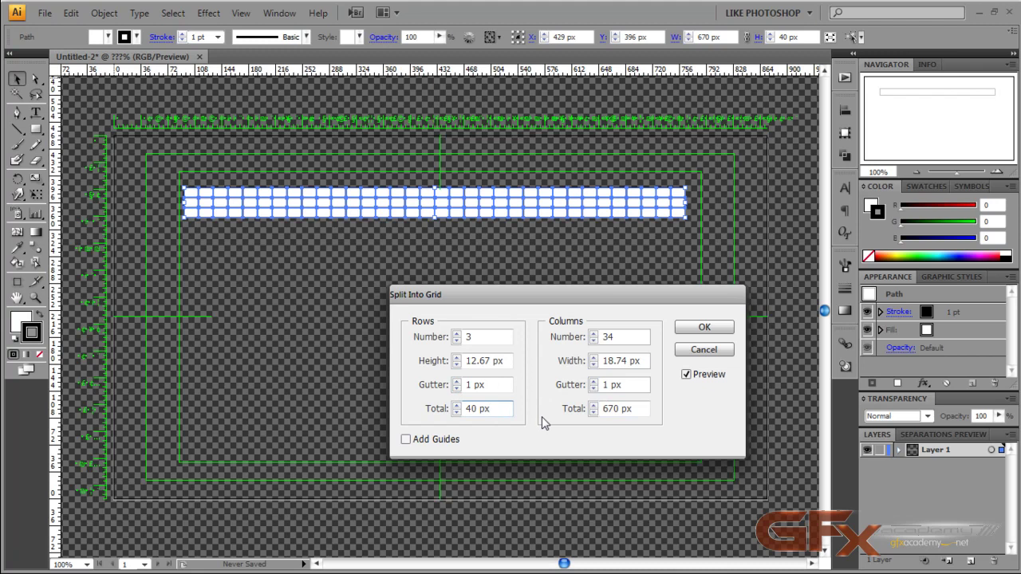
- Set the grid's number of columns to 35, apply the split and deselect the pieces
{"action": "double_click", "coordinate": [613, 336]}
{"action": "type", "text": "35"}
{"action": "left_click", "coordinate": [642, 384]}
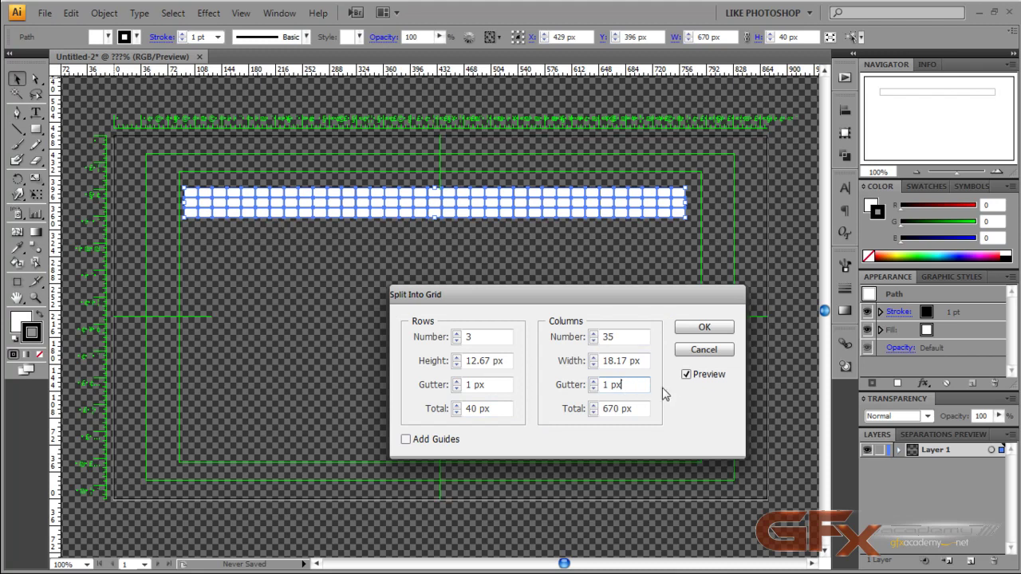
{"action": "left_click", "coordinate": [691, 334]}
{"action": "left_click", "coordinate": [553, 282]}
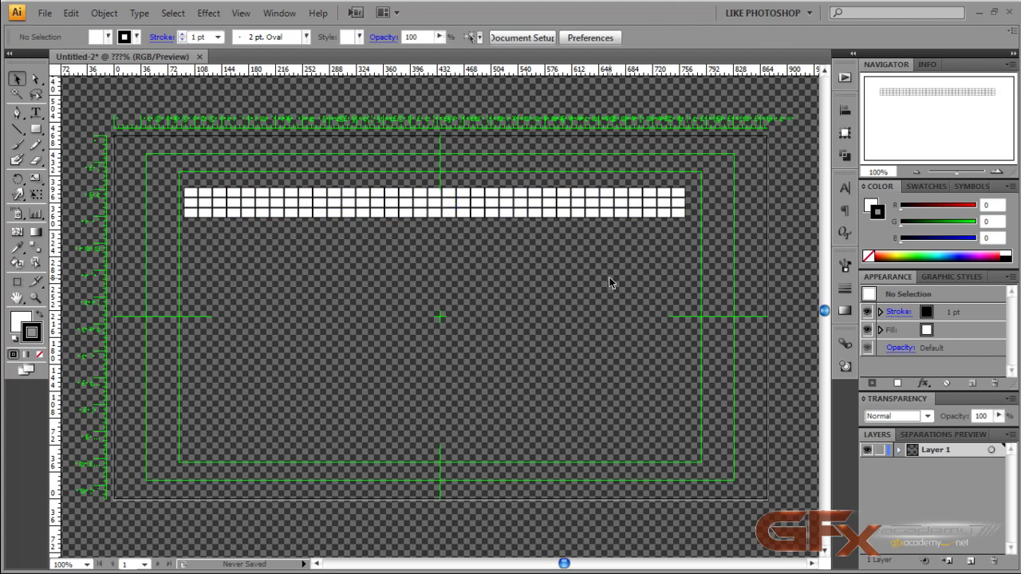
- Select every rectangle of the split grid and copy them
{"action": "left_click_drag", "start_coordinate": [734, 163], "coordinate": [180, 256]}
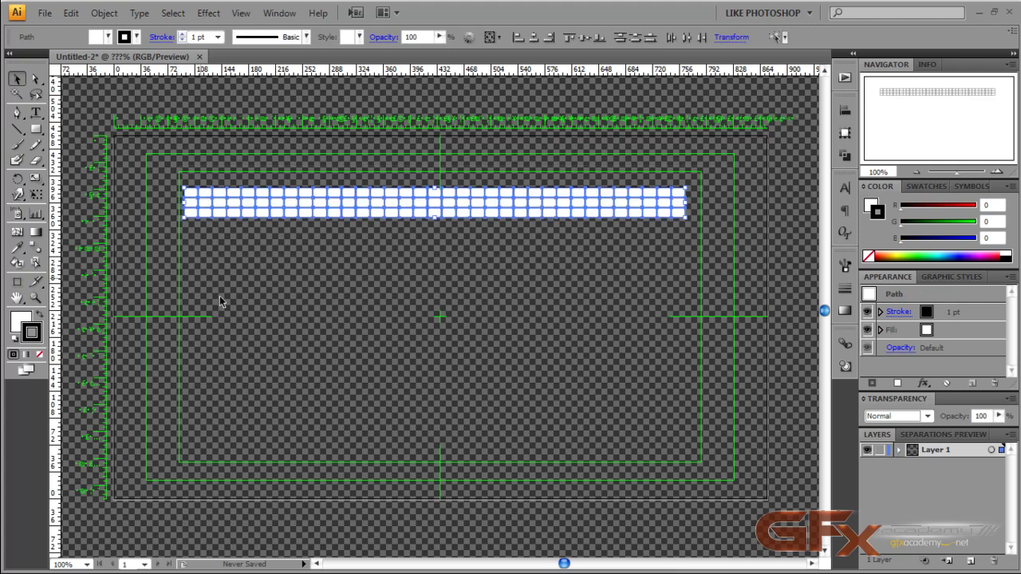
{"action": "left_click", "coordinate": [71, 13]}
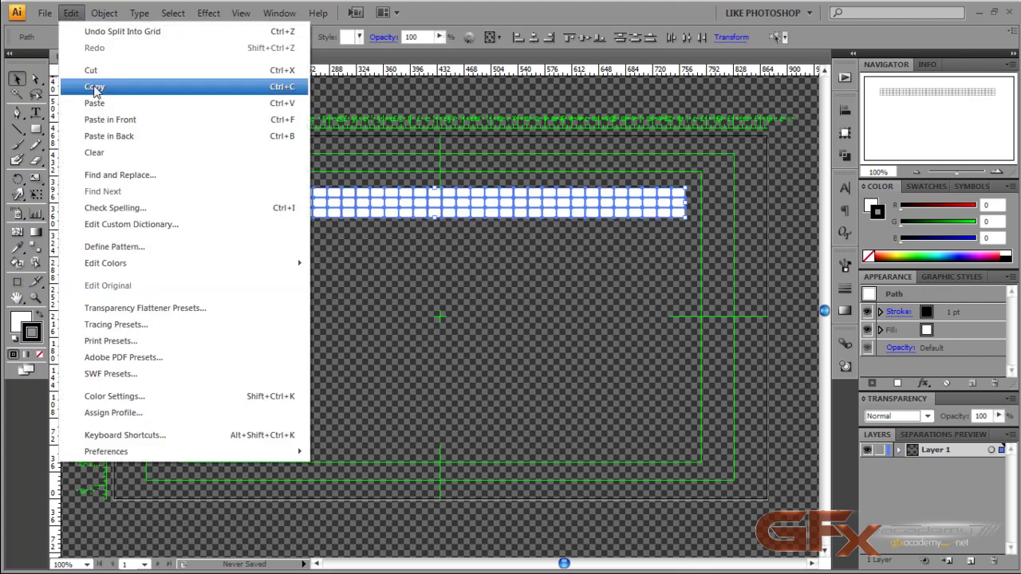
{"action": "left_click", "coordinate": [94, 86]}
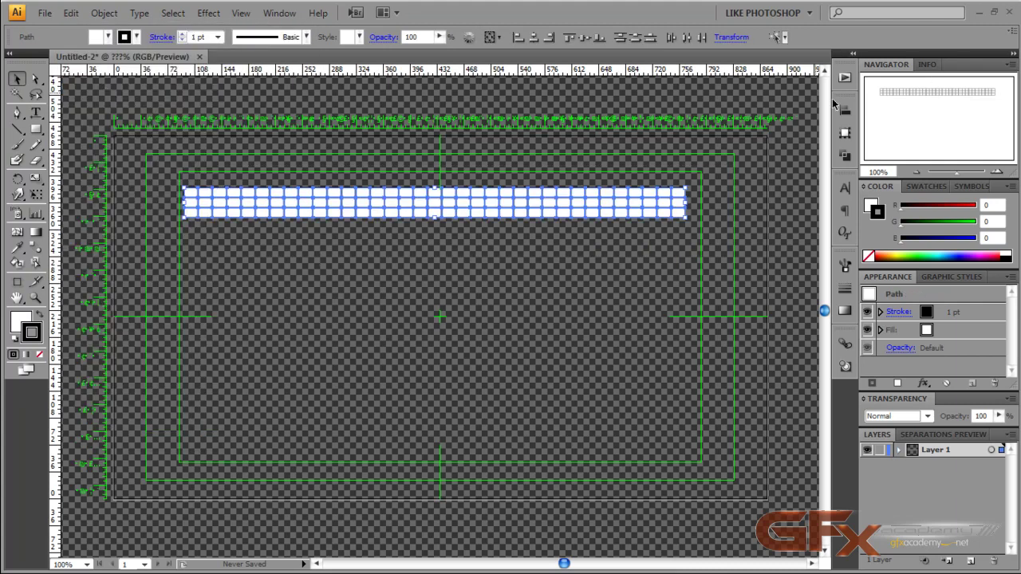
- Switch back to After Effects and create a new comp-size blue solid layer in Comp 1
{"action": "left_click", "coordinate": [301, 9]}
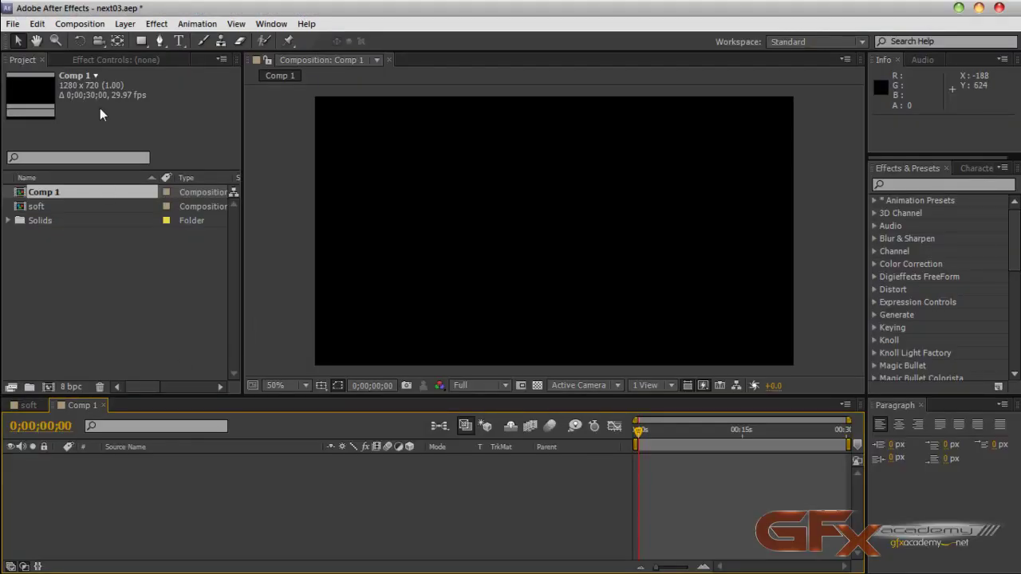
{"action": "left_click", "coordinate": [88, 28]}
{"action": "mouse_move", "coordinate": [205, 42]}
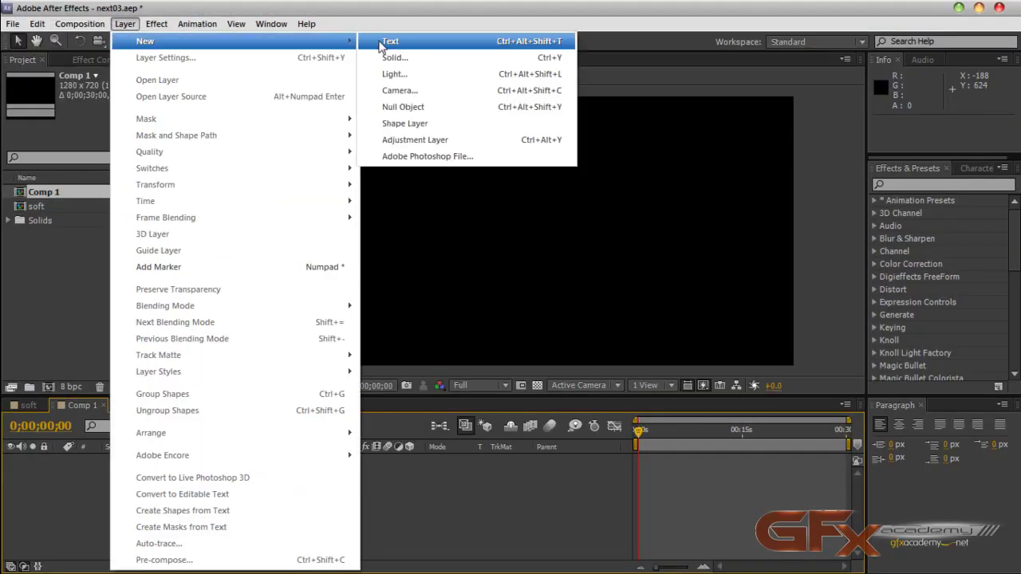
{"action": "left_click", "coordinate": [463, 58]}
{"action": "left_click_drag", "start_coordinate": [718, 133], "coordinate": [496, 101]}
{"action": "left_click", "coordinate": [501, 299]}
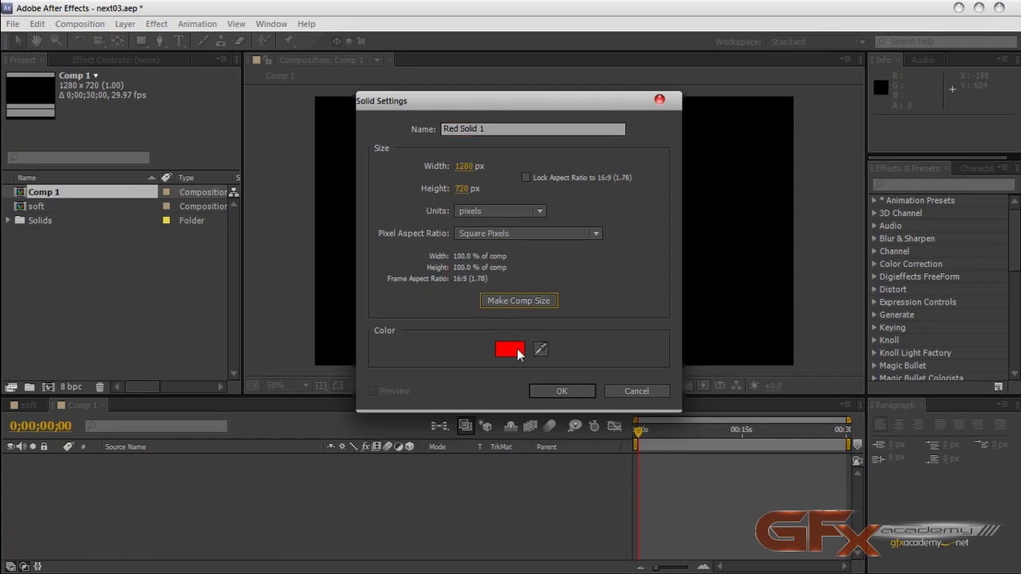
{"action": "left_click", "coordinate": [519, 351]}
{"action": "left_click", "coordinate": [821, 196]}
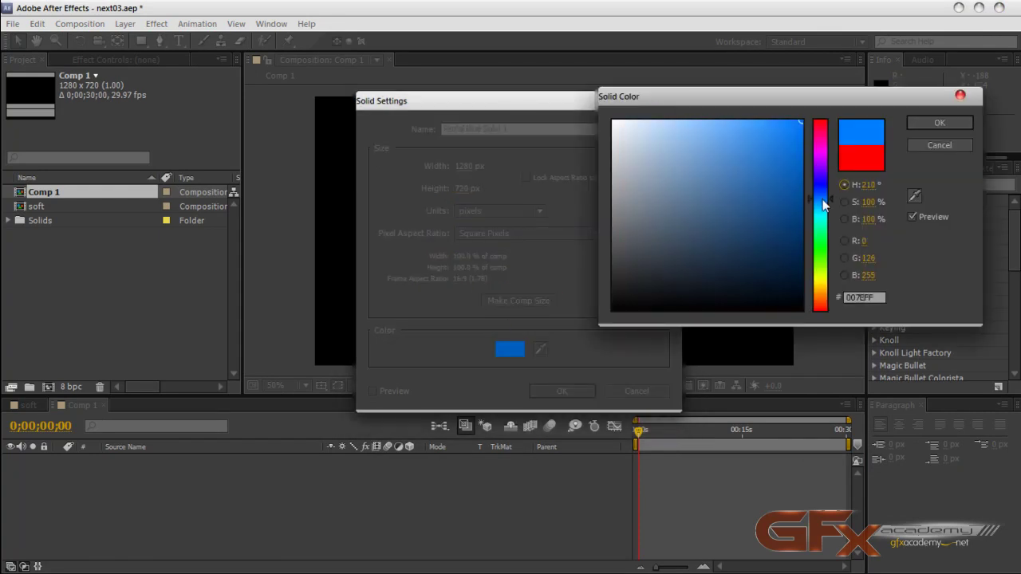
{"action": "left_click", "coordinate": [933, 123]}
{"action": "left_click", "coordinate": [564, 391]}
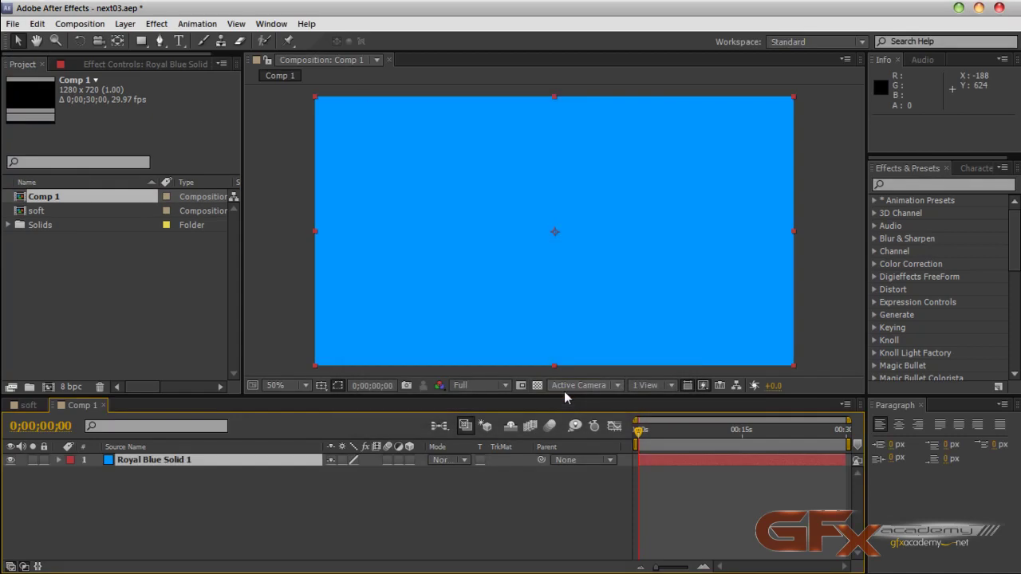
- Paste the copied rectangles as masks onto the blue solid in Comp 1 and deselect the layer
{"action": "left_click", "coordinate": [37, 24]}
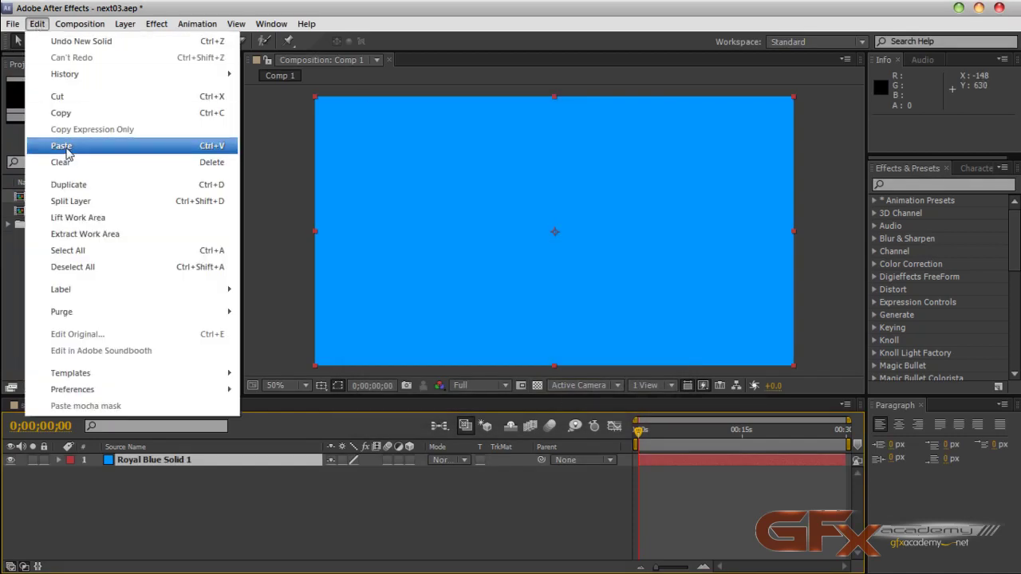
{"action": "left_click", "coordinate": [61, 146]}
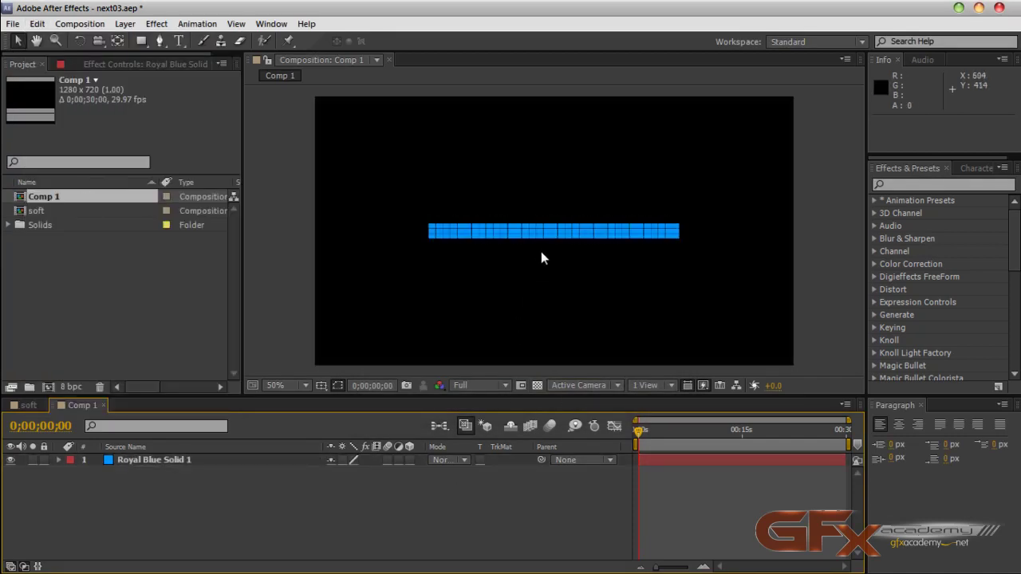
{"action": "scroll", "coordinate": [540, 254], "scroll_direction": "up", "scroll_amount": 2}
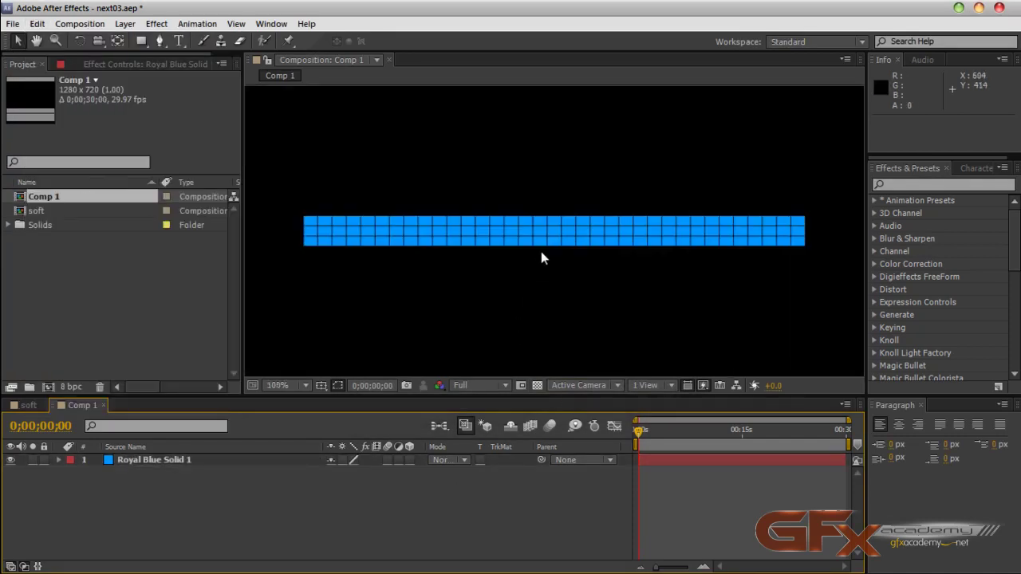
{"action": "left_click", "coordinate": [471, 241]}
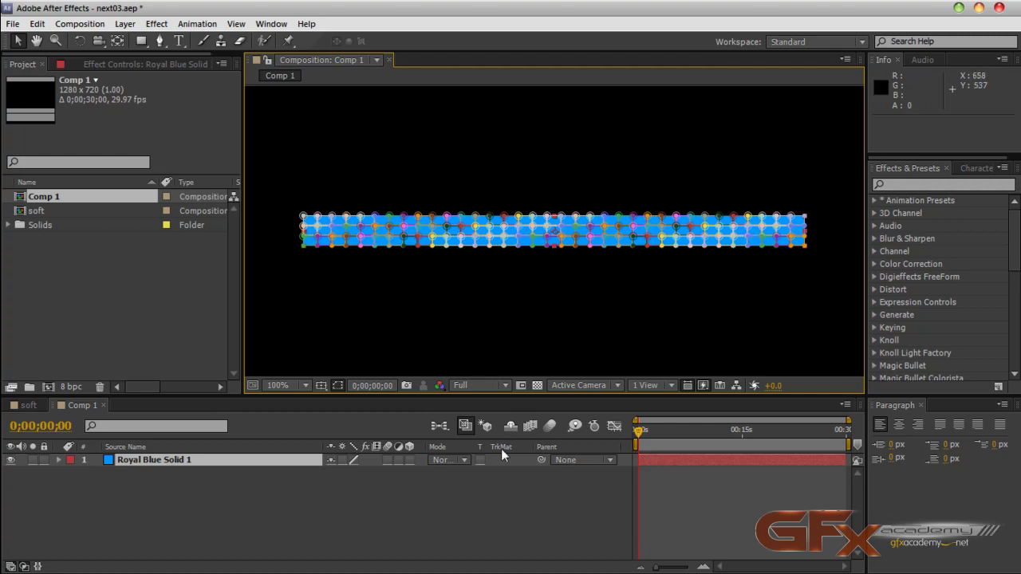
{"action": "left_click", "coordinate": [526, 475]}
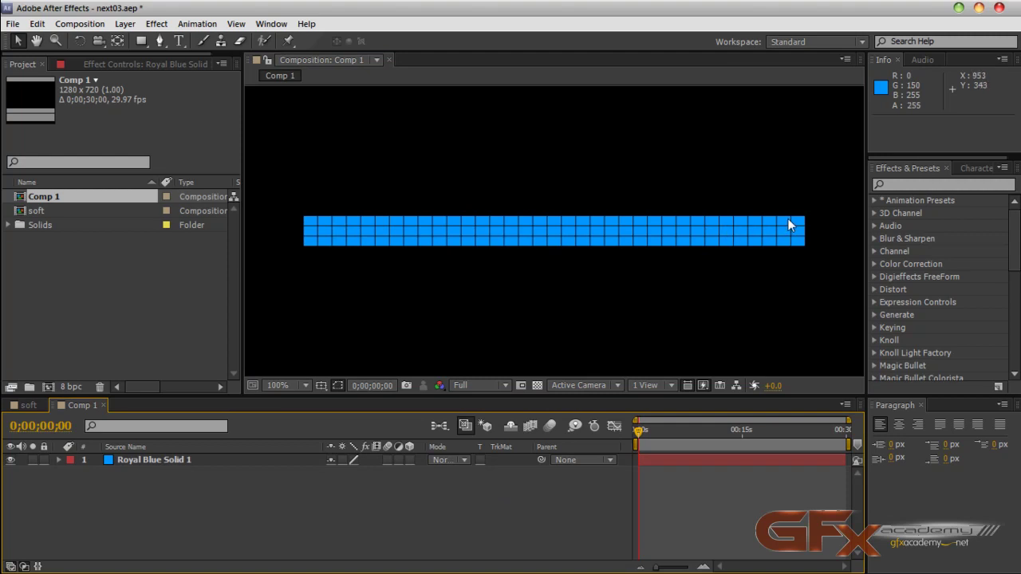
- Open the masked solid in Newton twice, skipping mask separation, and leave the simulation each time without applying it
{"action": "left_click", "coordinate": [621, 231]}
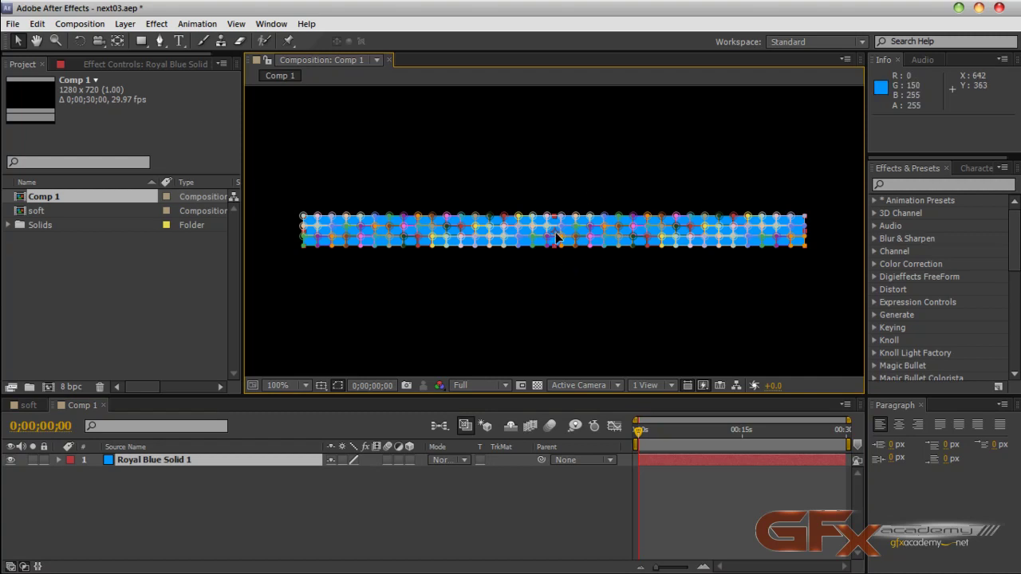
{"action": "left_click", "coordinate": [80, 23]}
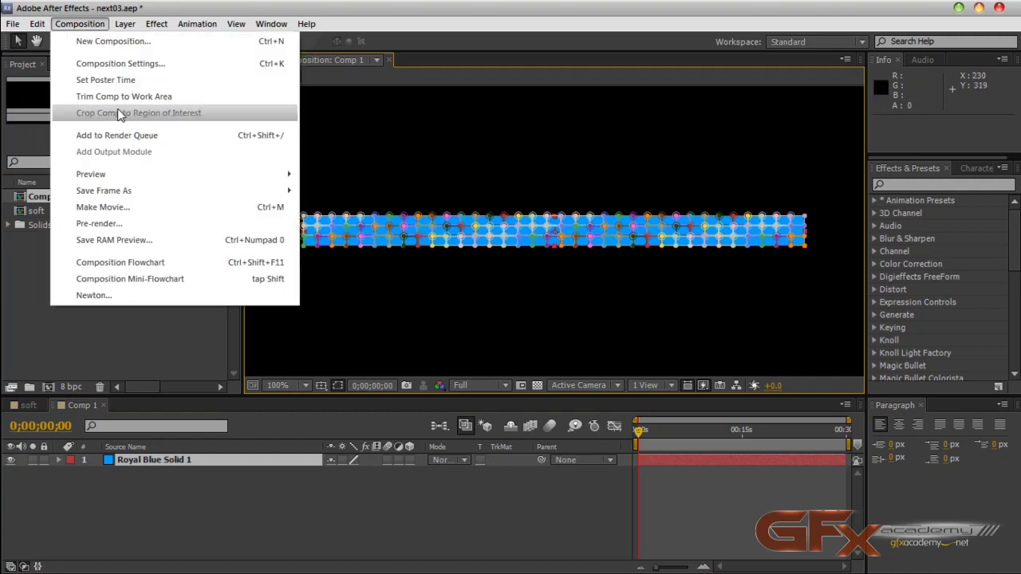
{"action": "left_click", "coordinate": [160, 297]}
{"action": "left_click", "coordinate": [416, 270]}
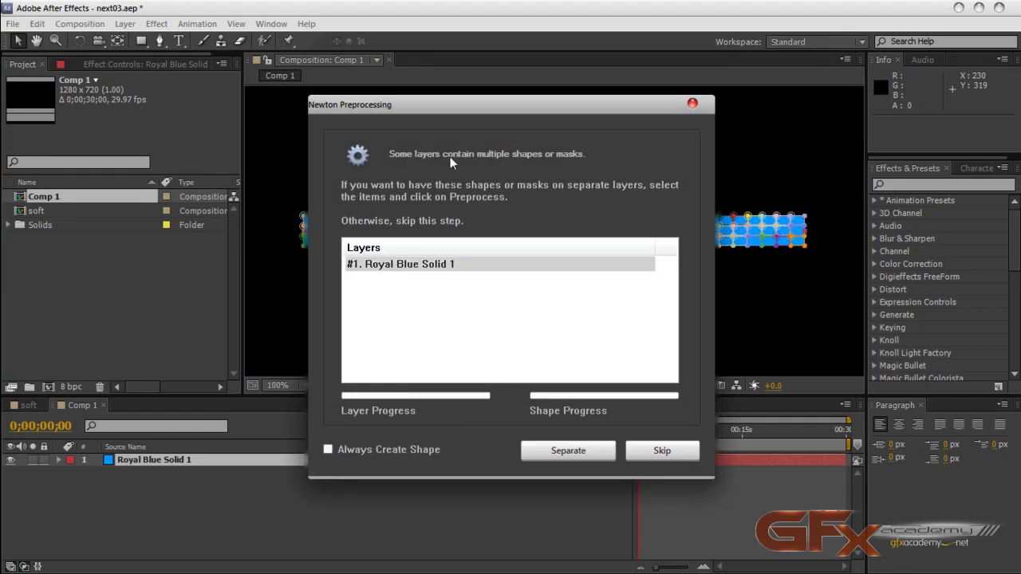
{"action": "left_click", "coordinate": [678, 457]}
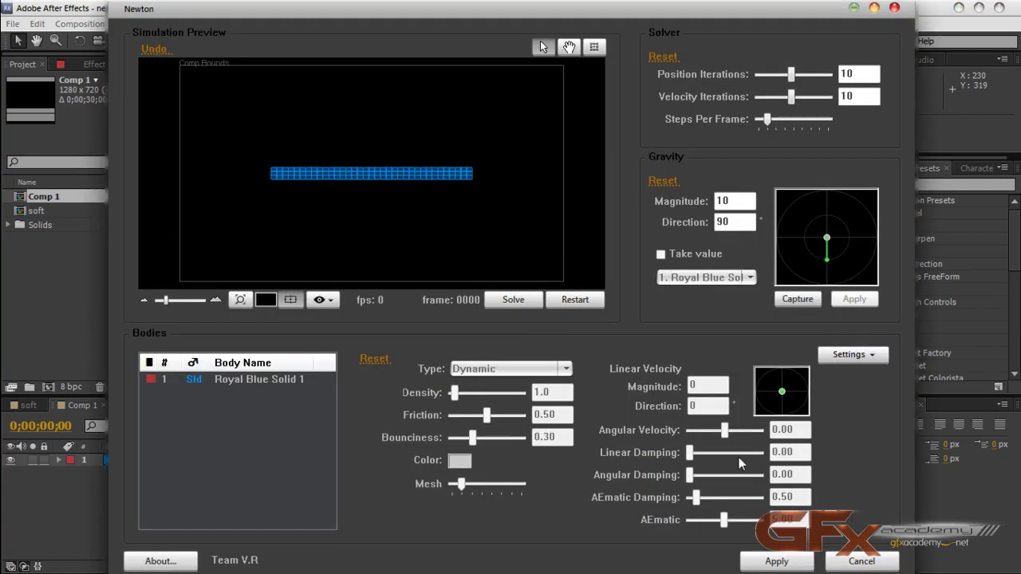
{"action": "left_click", "coordinate": [860, 560]}
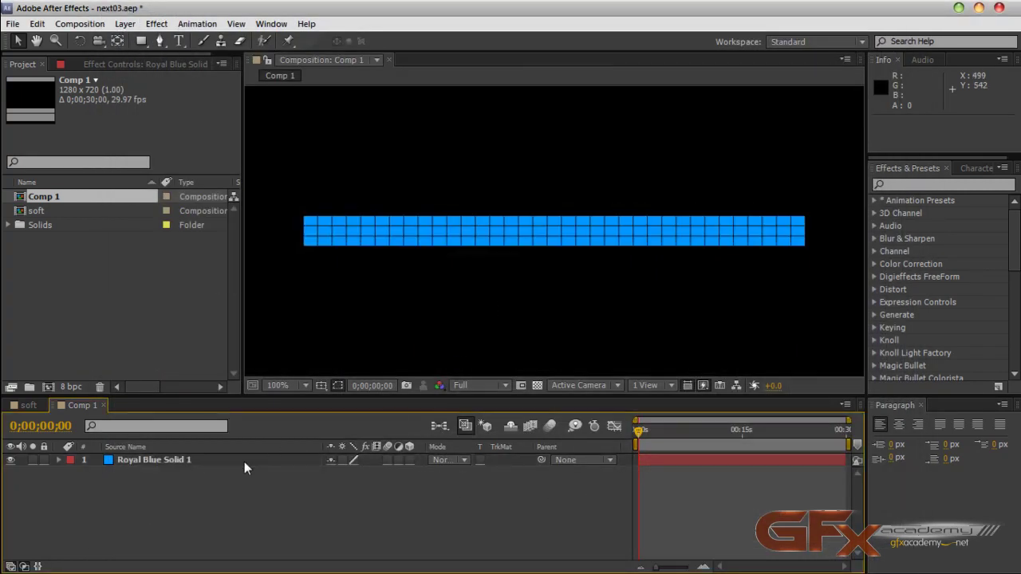
{"action": "left_click", "coordinate": [196, 469]}
{"action": "left_click", "coordinate": [80, 24]}
{"action": "left_click", "coordinate": [147, 303]}
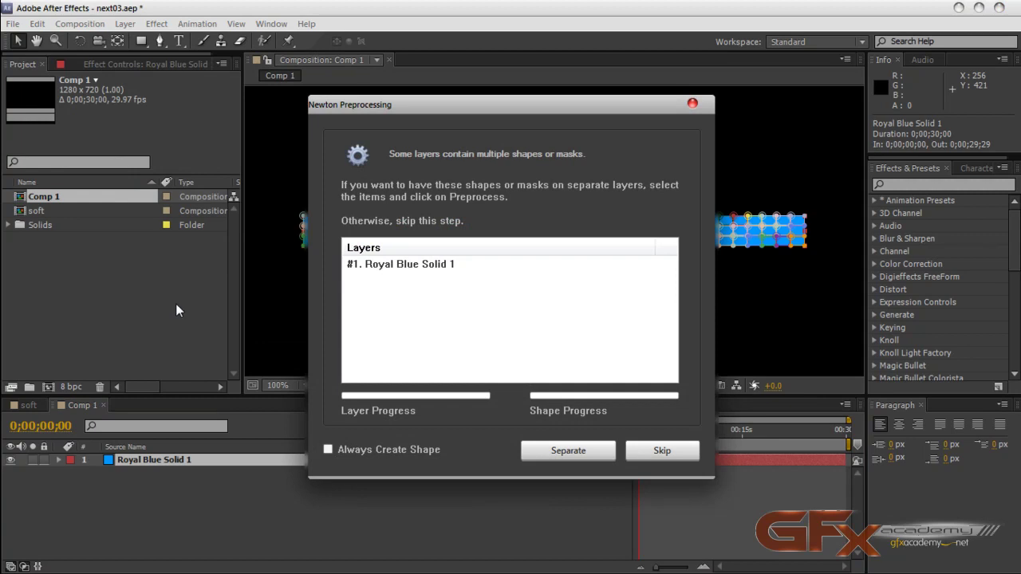
{"action": "left_click", "coordinate": [666, 451]}
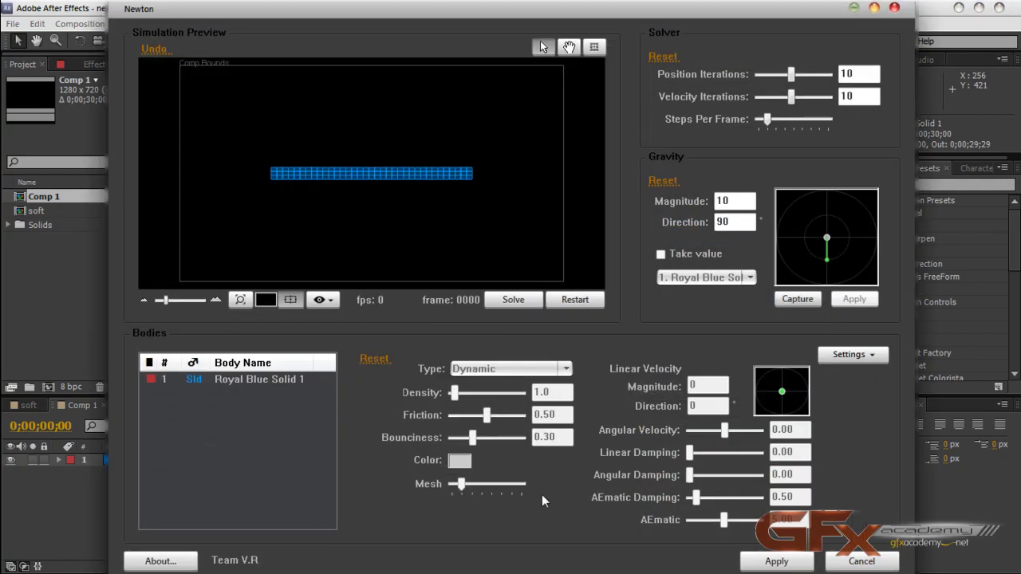
{"action": "left_click", "coordinate": [862, 561]}
- Duplicate the masked blue solid and hide the upper copy
{"action": "left_click", "coordinate": [147, 461]}
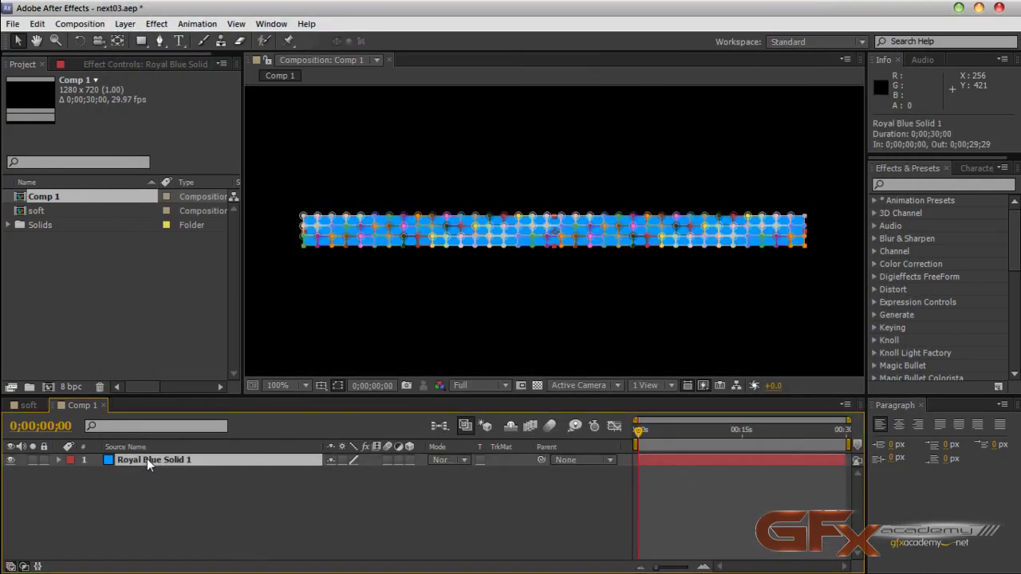
{"action": "key", "text": "ctrl+d"}
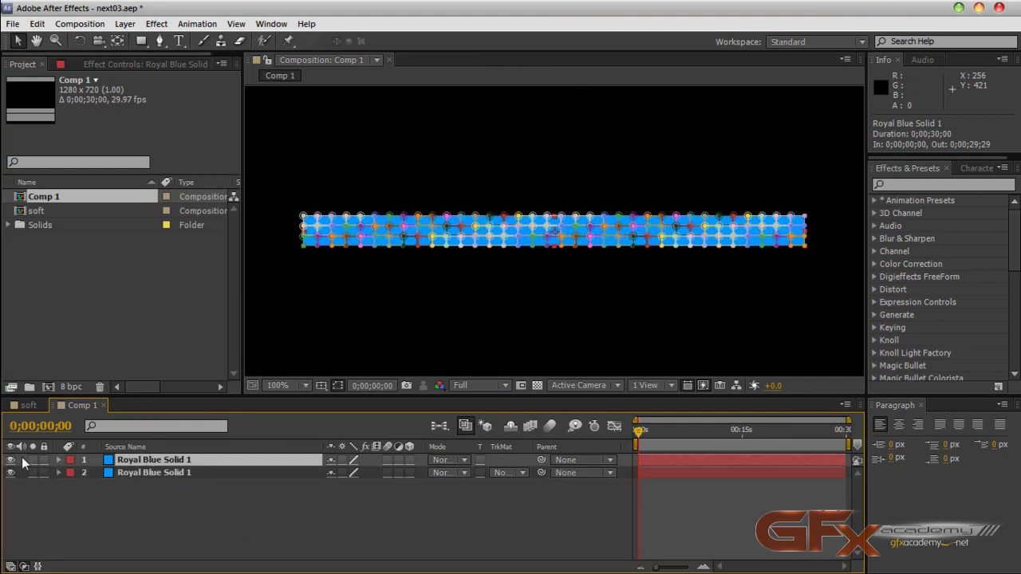
{"action": "left_click", "coordinate": [12, 460]}
- Send the visible lower solid to Newton and separate its masks into individual layers
{"action": "left_click", "coordinate": [160, 474]}
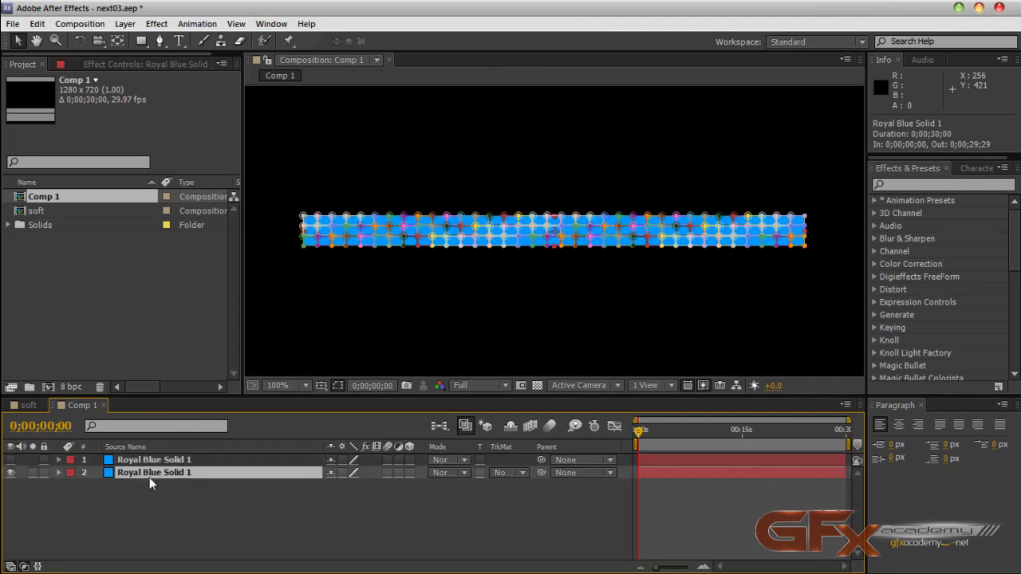
{"action": "left_click", "coordinate": [80, 23]}
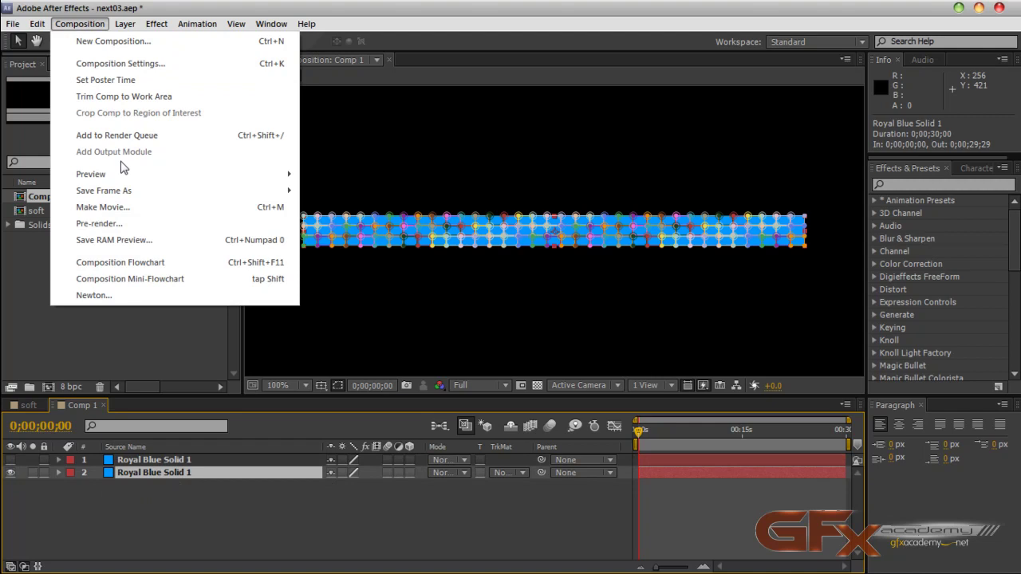
{"action": "left_click", "coordinate": [142, 294]}
{"action": "left_click", "coordinate": [444, 270]}
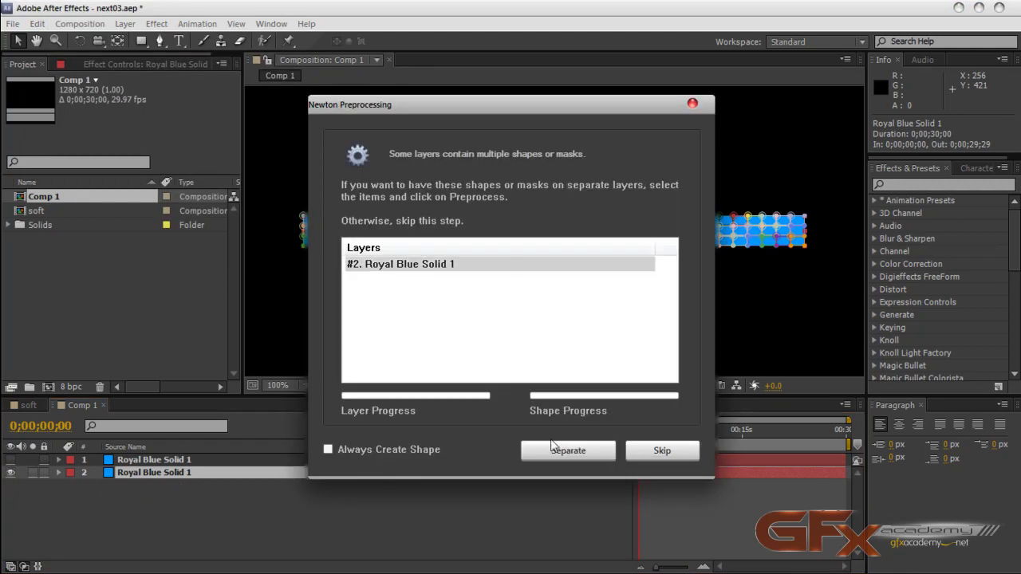
{"action": "left_click", "coordinate": [566, 449]}
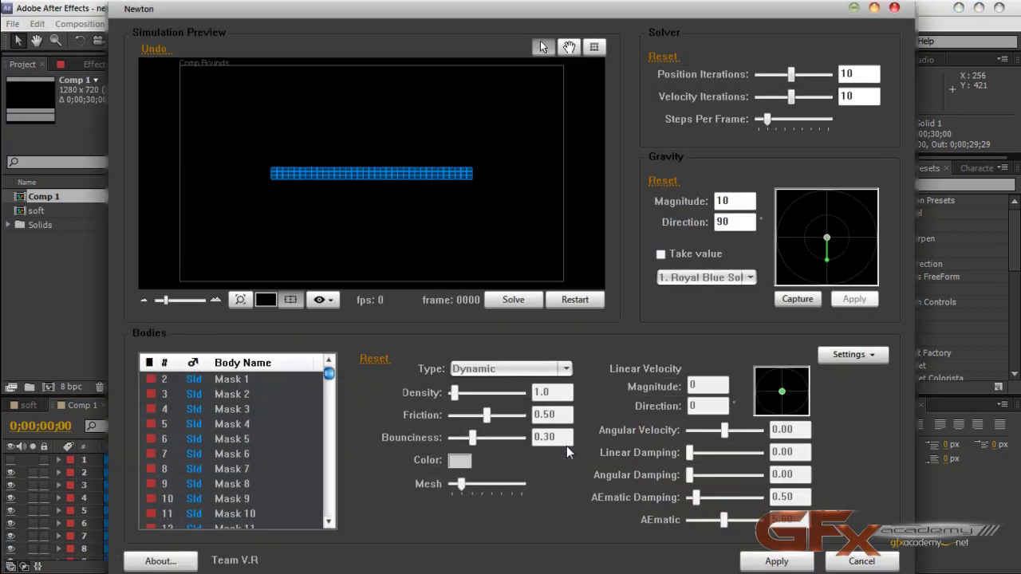
- Select several single mask bodies in an enlarged Newton preview and set the body type of Mask 8 to AEmatic
{"action": "left_click", "coordinate": [252, 410]}
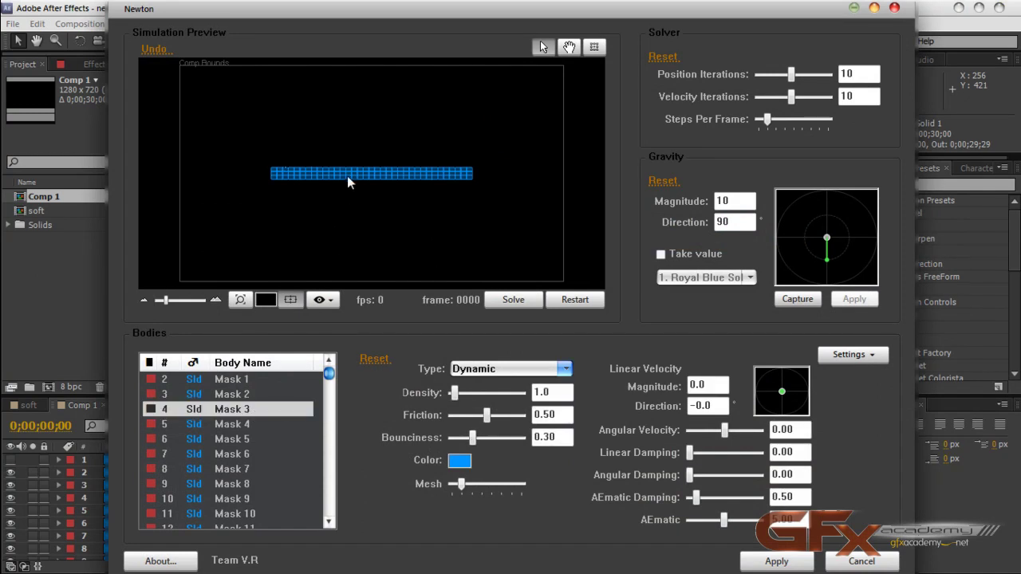
{"action": "left_click_drag", "start_coordinate": [166, 301], "coordinate": [178, 304]}
{"action": "left_click", "coordinate": [237, 427]}
{"action": "left_click", "coordinate": [237, 454]}
{"action": "left_click", "coordinate": [237, 485]}
{"action": "left_click", "coordinate": [510, 369]}
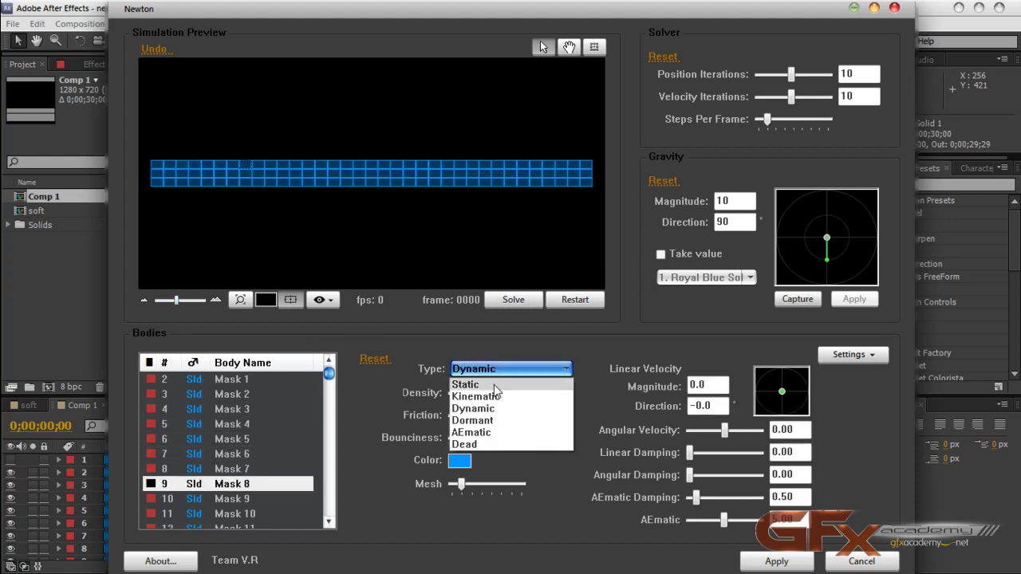
{"action": "left_click", "coordinate": [483, 432]}
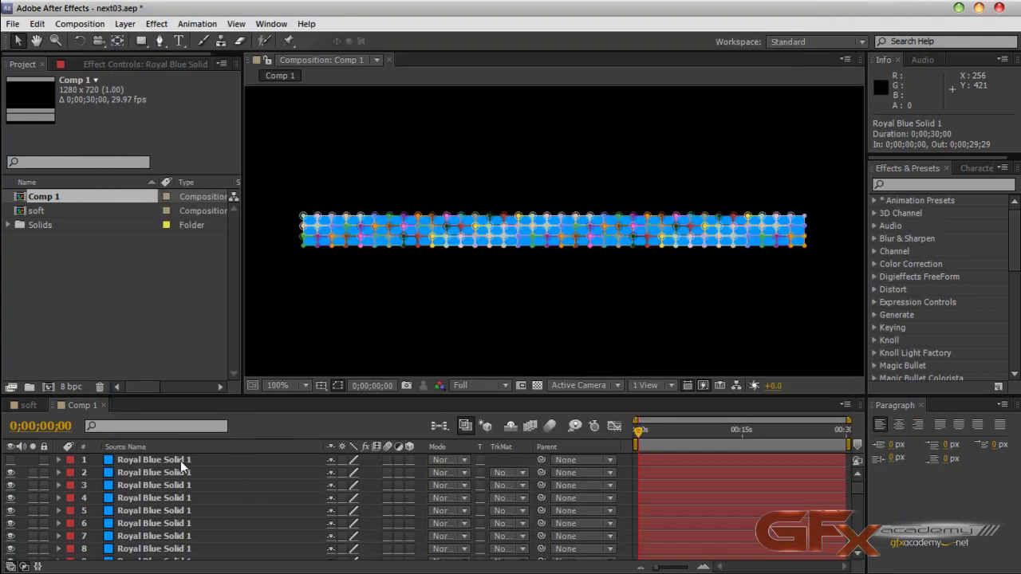
- Delete all the separated mask layers, keeping only the hidden copy of the solid at the head of the layer stack
{"action": "left_click", "coordinate": [180, 461]}
{"action": "scroll", "coordinate": [199, 486], "scroll_direction": "down", "scroll_amount": 10}
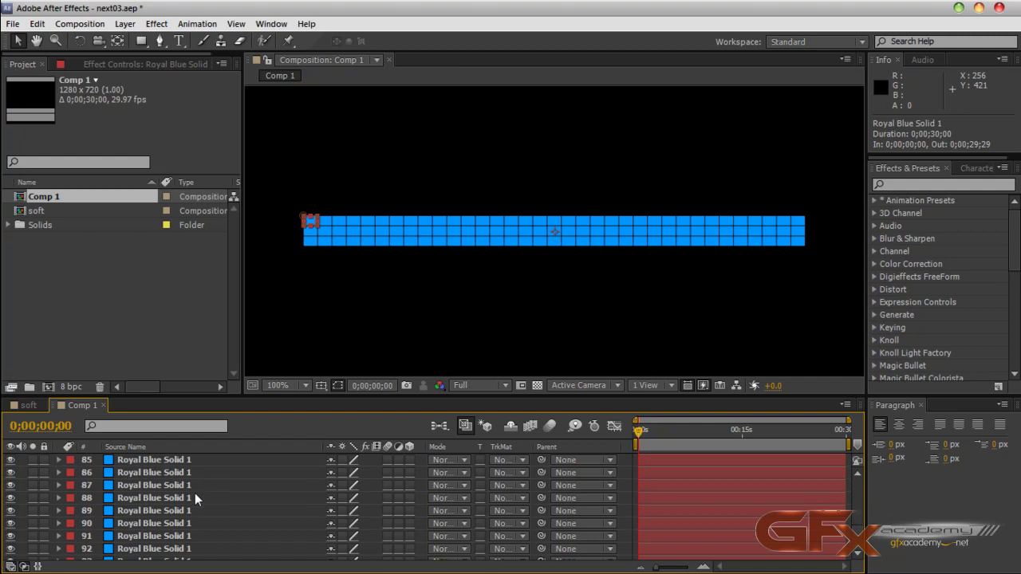
{"action": "scroll", "coordinate": [199, 501], "scroll_direction": "down", "scroll_amount": 8}
{"action": "left_click", "coordinate": [163, 558], "text": "shift"}
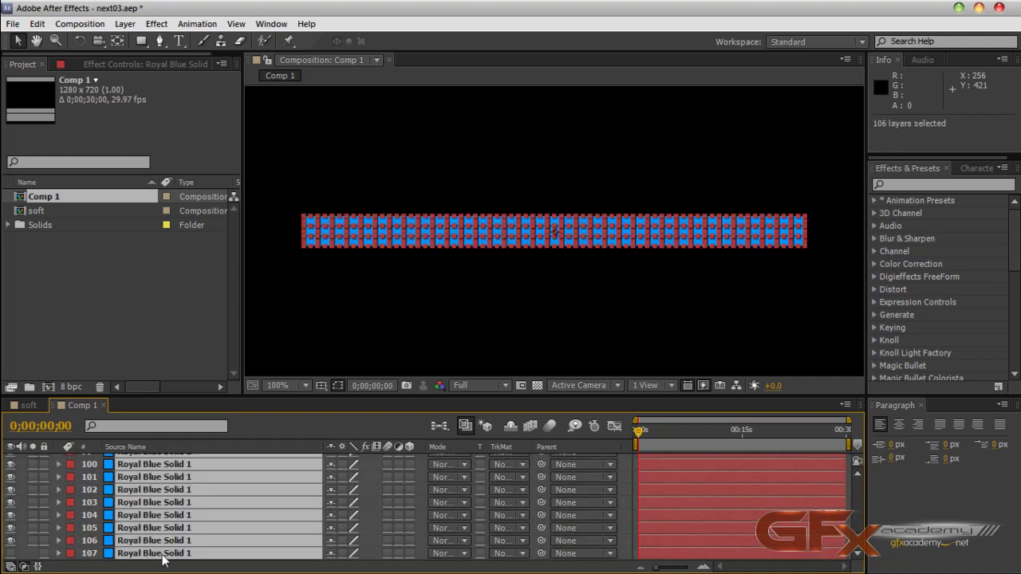
{"action": "key", "text": "Delete"}
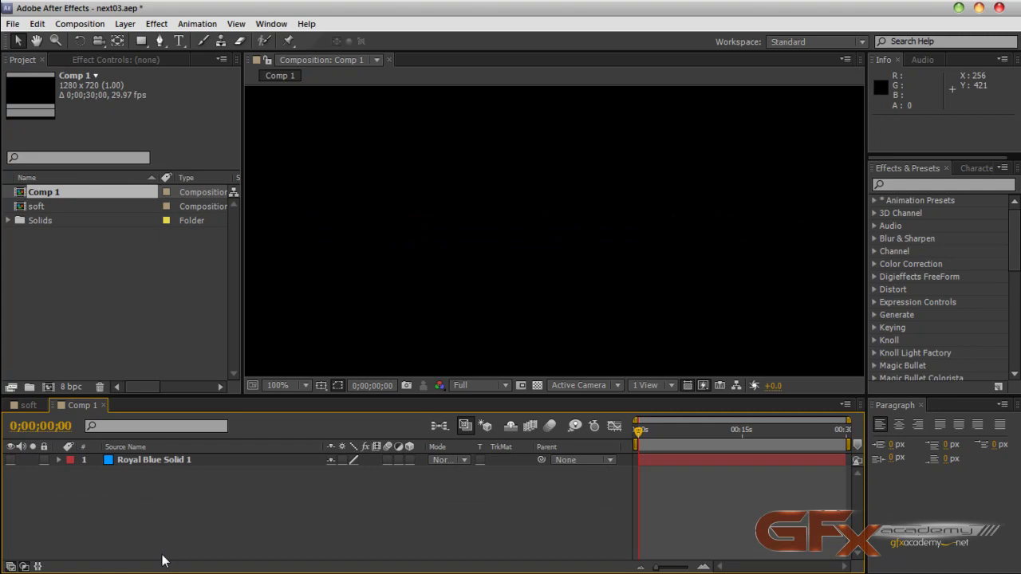
- Make the remaining masked solid visible again and deselect it
{"action": "left_click", "coordinate": [159, 465]}
{"action": "left_click", "coordinate": [9, 460]}
{"action": "left_click", "coordinate": [125, 503]}
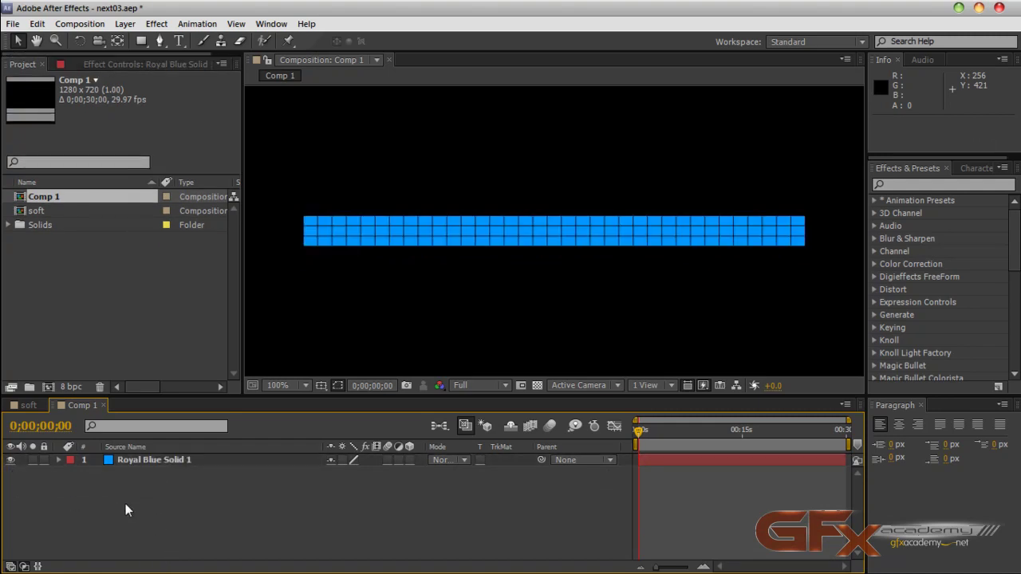
{"action": "left_click", "coordinate": [165, 460]}
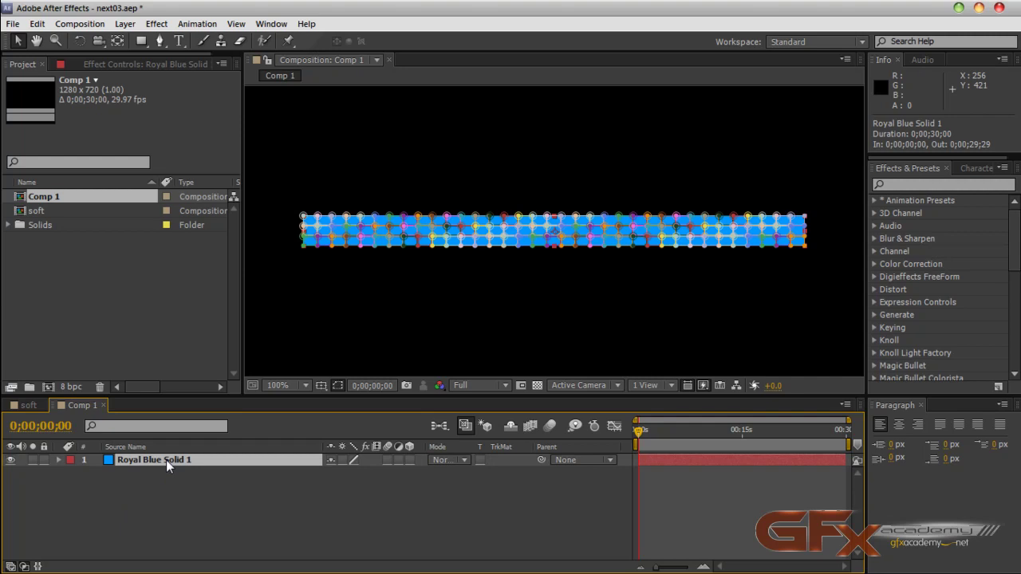
{"action": "left_click", "coordinate": [314, 522]}
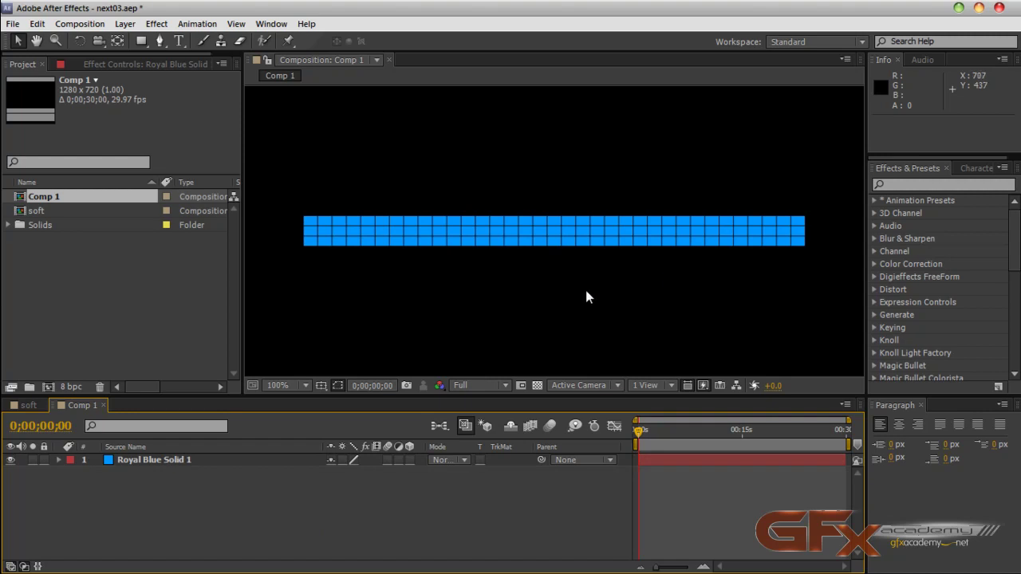
{"action": "left_click", "coordinate": [240, 461]}
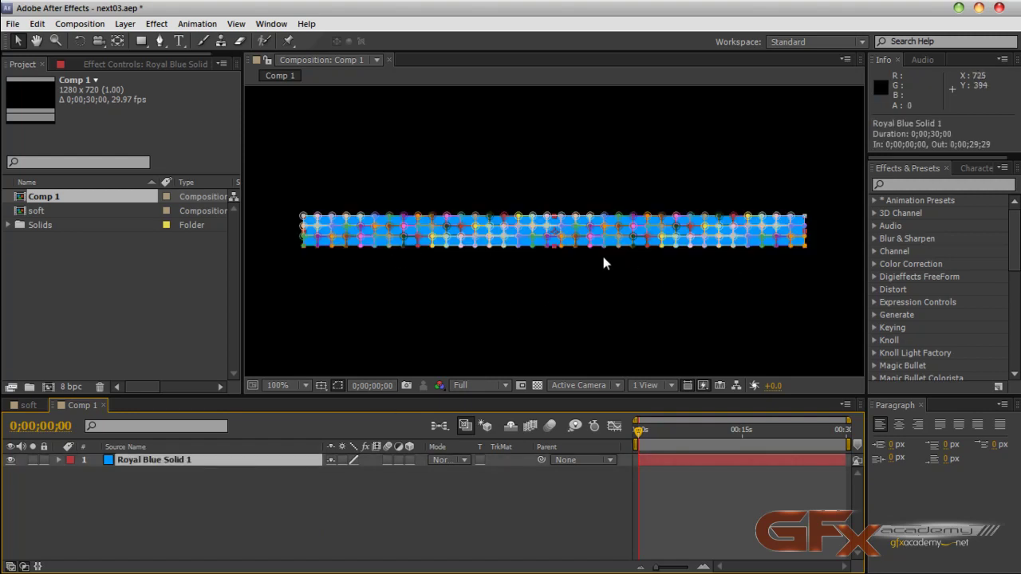
{"action": "left_click", "coordinate": [421, 512]}
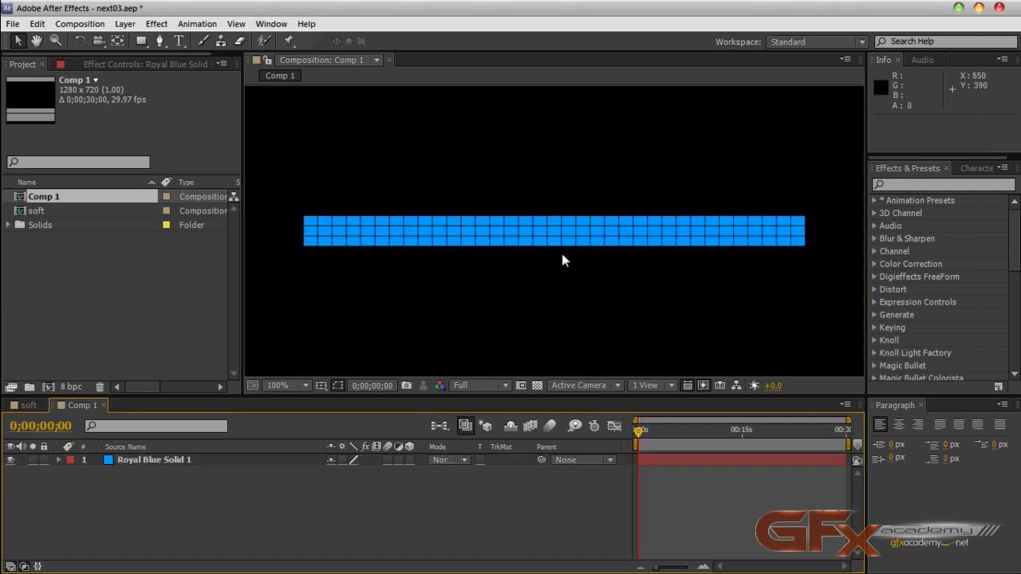
{"action": "left_click", "coordinate": [126, 459]}
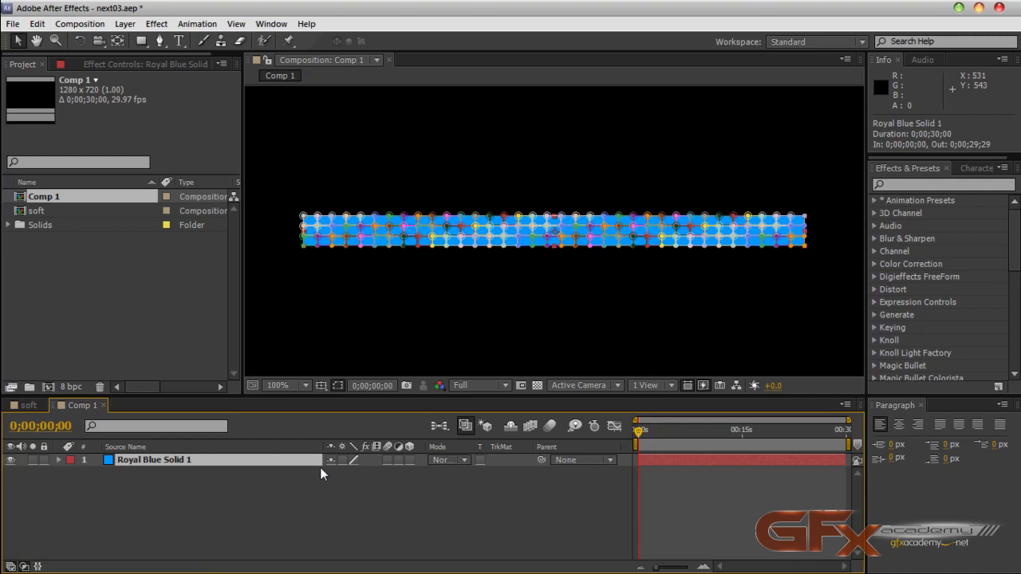
{"action": "left_click", "coordinate": [324, 498]}
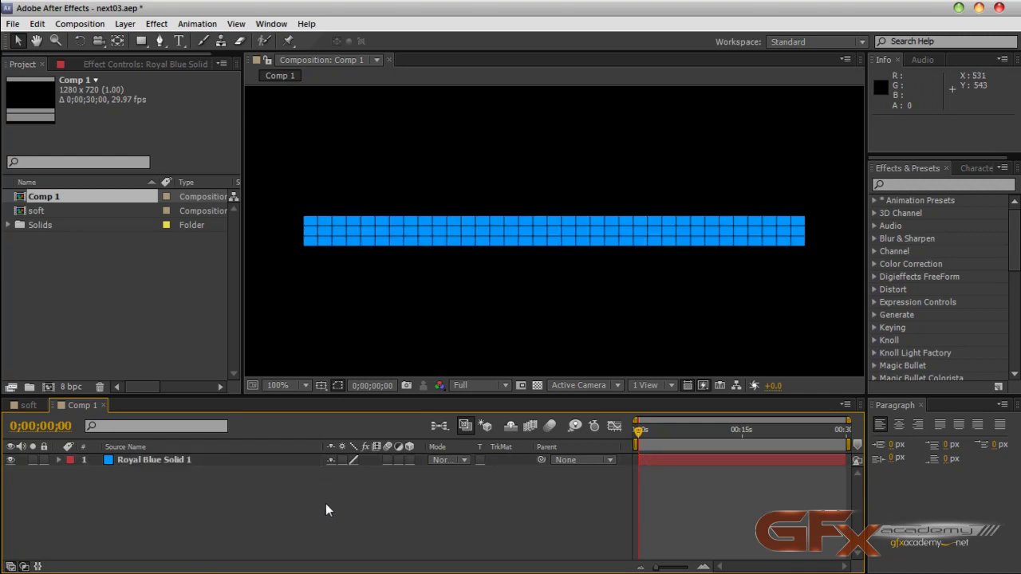
{"action": "left_click", "coordinate": [219, 463]}
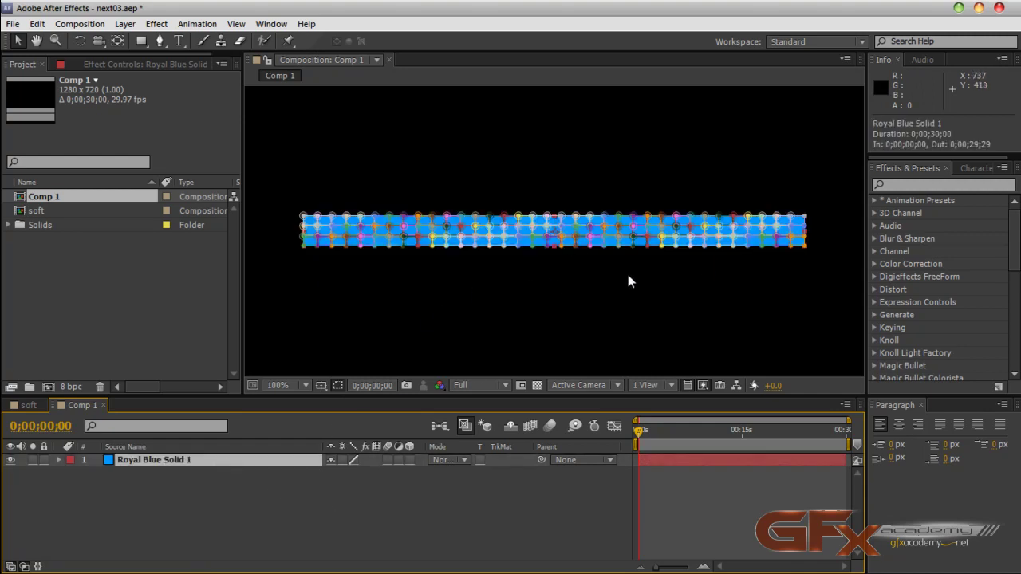
{"action": "left_click", "coordinate": [436, 487]}
{"action": "left_click", "coordinate": [263, 460]}
{"action": "left_click", "coordinate": [295, 491]}
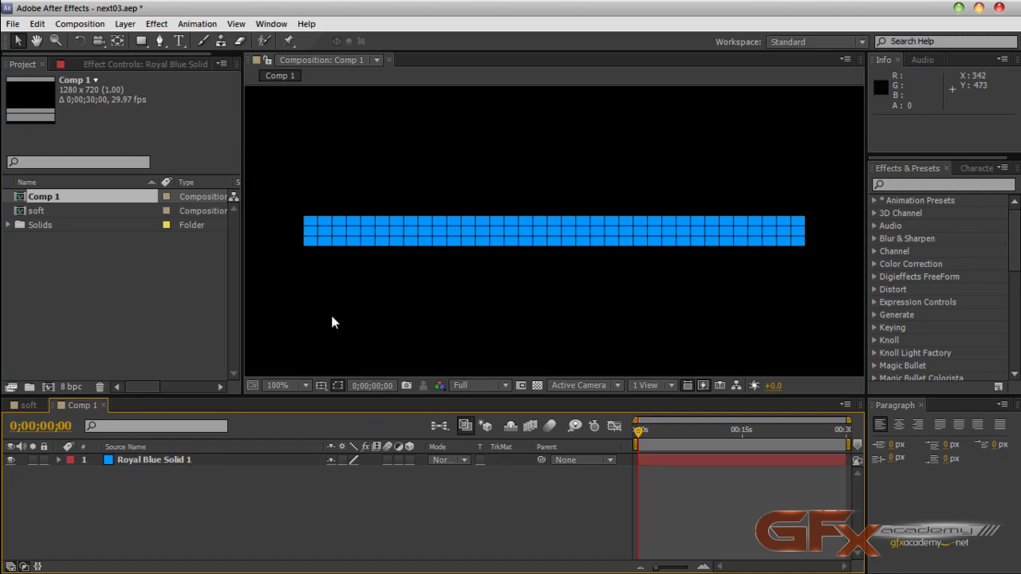
- Start a new solid layer and set its width and height to 200 px each
{"action": "key", "text": "comma"}
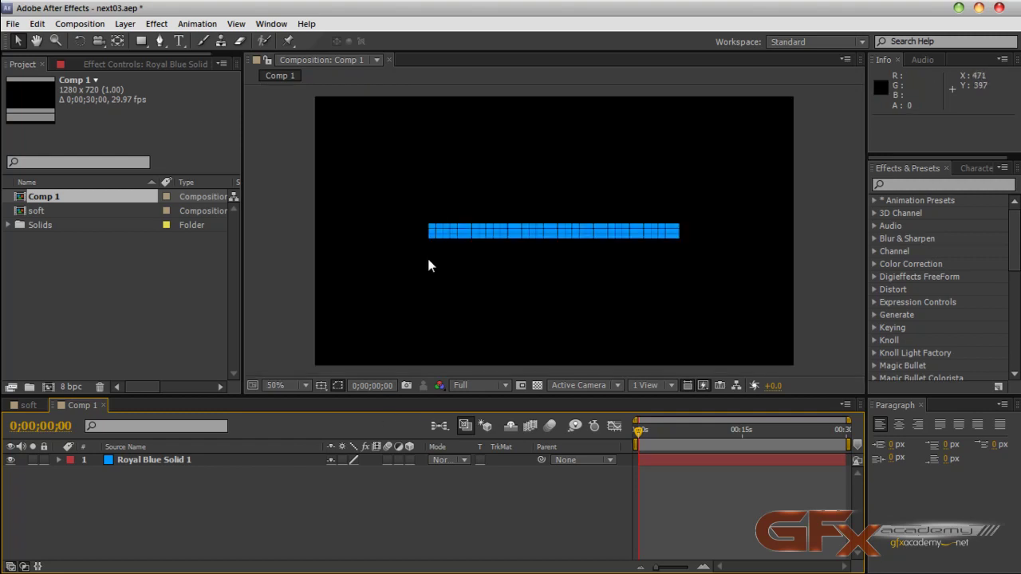
{"action": "left_click", "coordinate": [125, 24]}
{"action": "mouse_move", "coordinate": [307, 24]}
{"action": "mouse_move", "coordinate": [125, 24]}
{"action": "mouse_move", "coordinate": [140, 39]}
{"action": "left_click", "coordinate": [399, 60]}
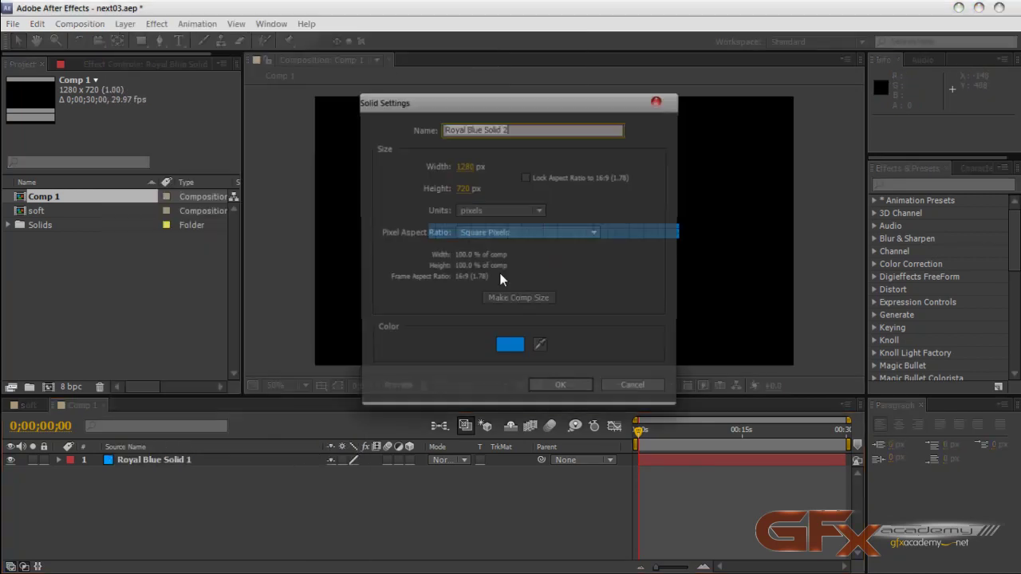
{"action": "key", "text": "Tab"}
{"action": "type", "text": "20"}
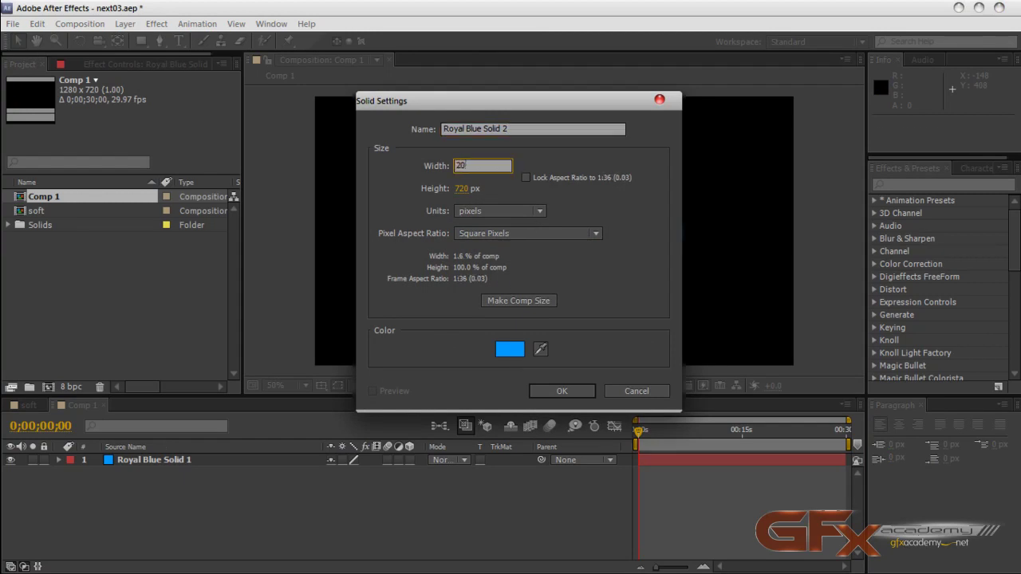
{"action": "type", "text": "0"}
{"action": "key", "text": "Tab"}
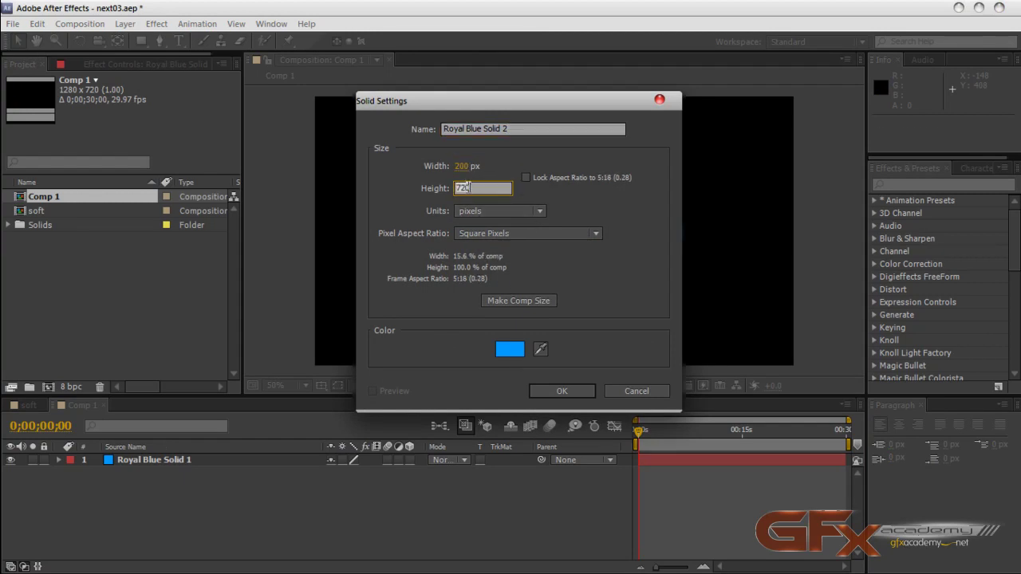
{"action": "type", "text": "200"}
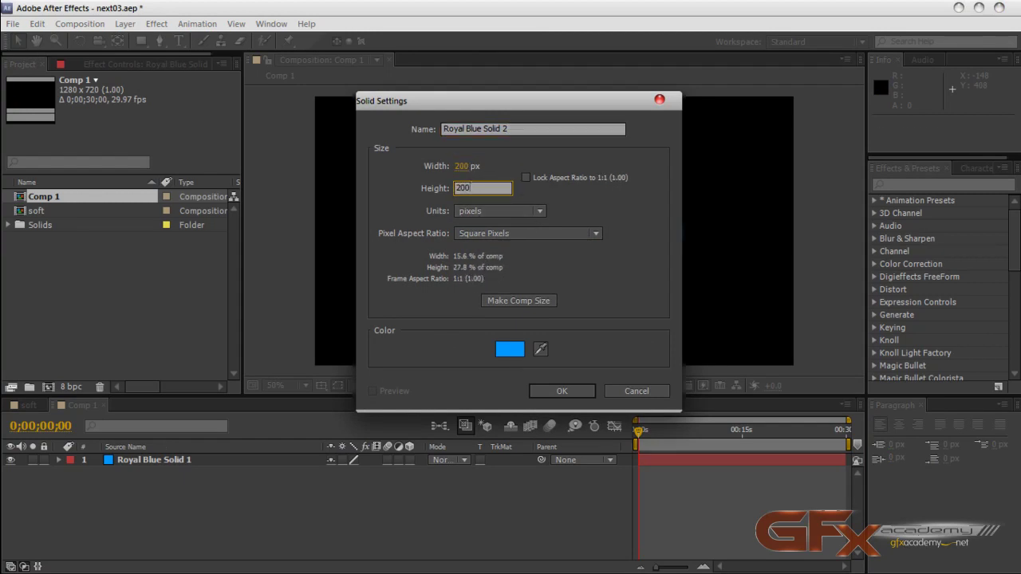
- Give the new solid the orange colour FF6600 and create it
{"action": "left_click", "coordinate": [510, 349]}
{"action": "left_click", "coordinate": [820, 299]}
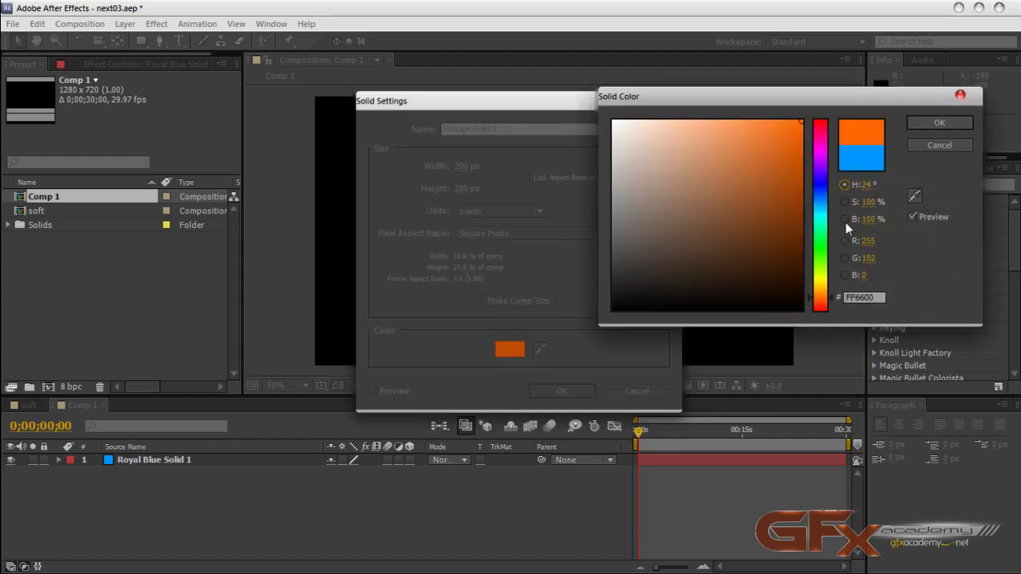
{"action": "left_click", "coordinate": [939, 122]}
{"action": "left_click", "coordinate": [562, 391]}
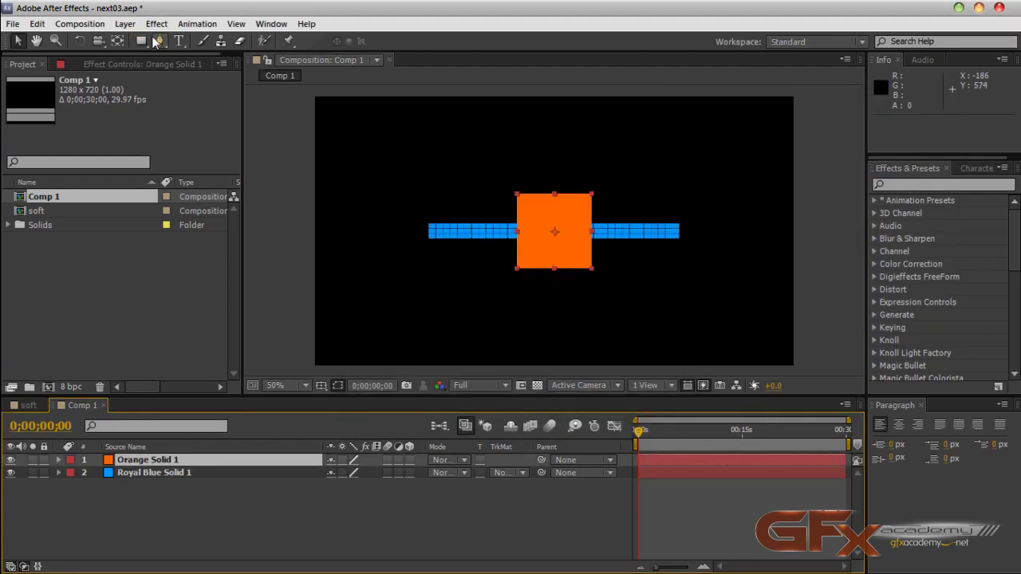
- Mask the orange solid with a full-size ellipse and move the circle above the blue grid
{"action": "left_click_drag", "start_coordinate": [141, 41], "coordinate": [224, 74]}
{"action": "double_click", "coordinate": [143, 40]}
{"action": "left_click", "coordinate": [235, 465]}
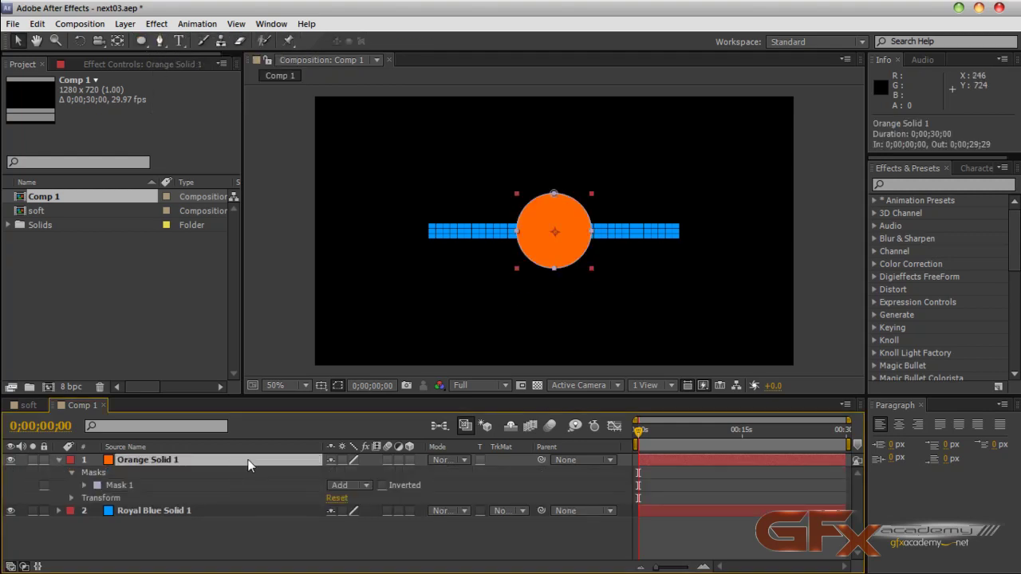
{"action": "left_click_drag", "start_coordinate": [562, 250], "coordinate": [555, 159]}
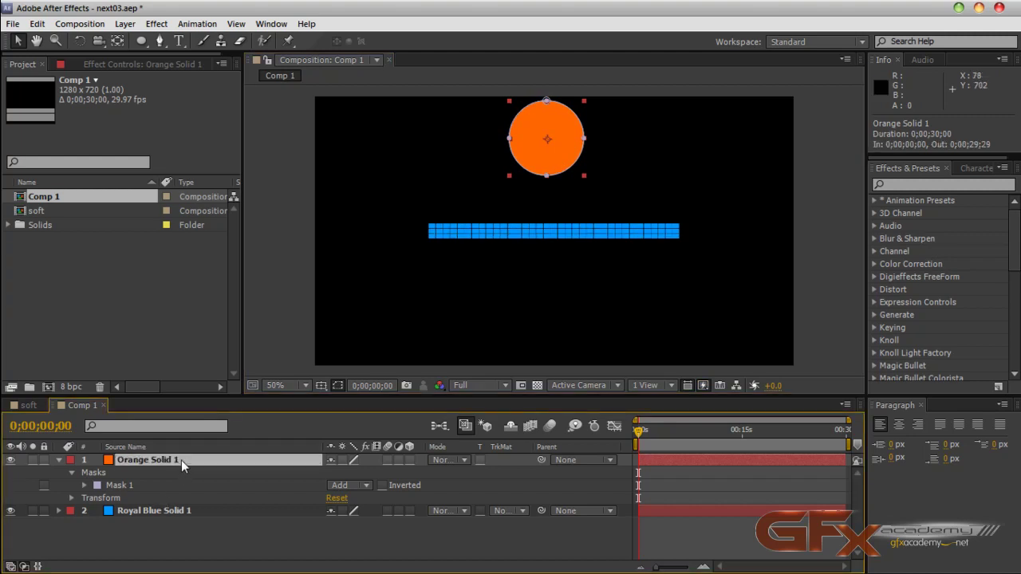
- Scale the orange circle to 60% and collapse its layer properties
{"action": "key", "text": "s"}
{"action": "left_click", "coordinate": [343, 474]}
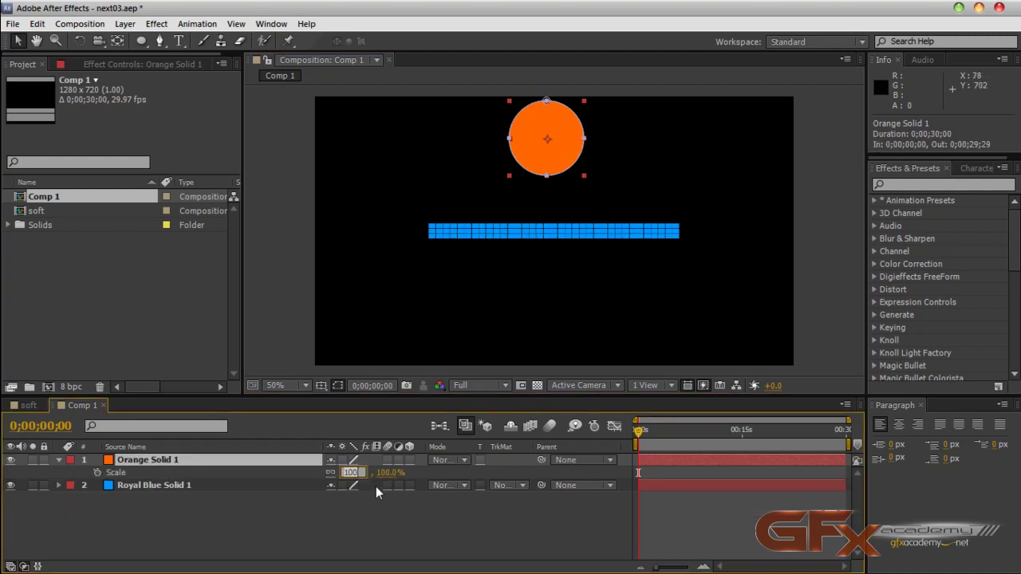
{"action": "key", "text": "Return"}
{"action": "left_click", "coordinate": [348, 473]}
{"action": "type", "text": "60"}
{"action": "key", "text": "Return"}
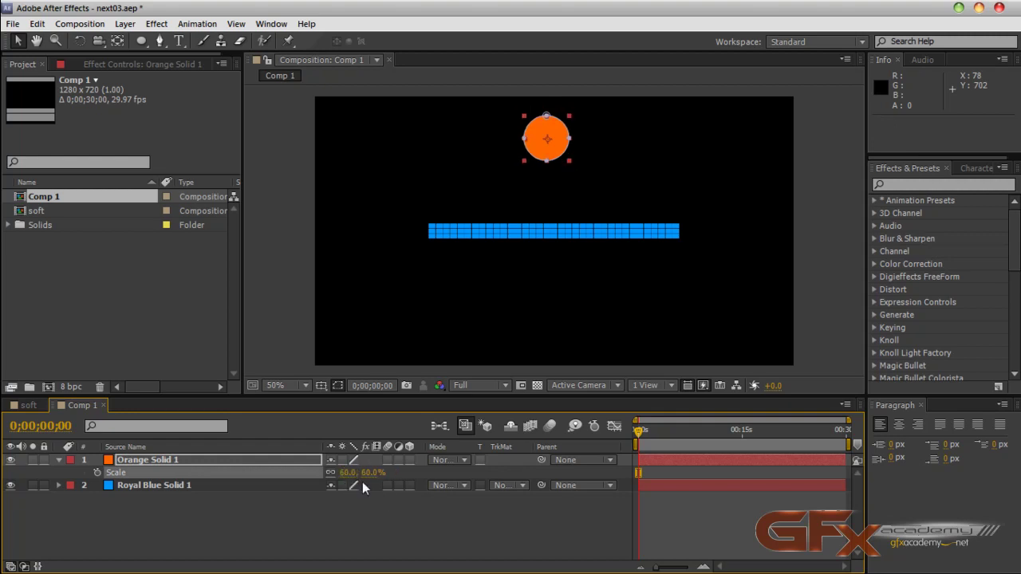
{"action": "left_click", "coordinate": [356, 515]}
{"action": "left_click", "coordinate": [59, 461]}
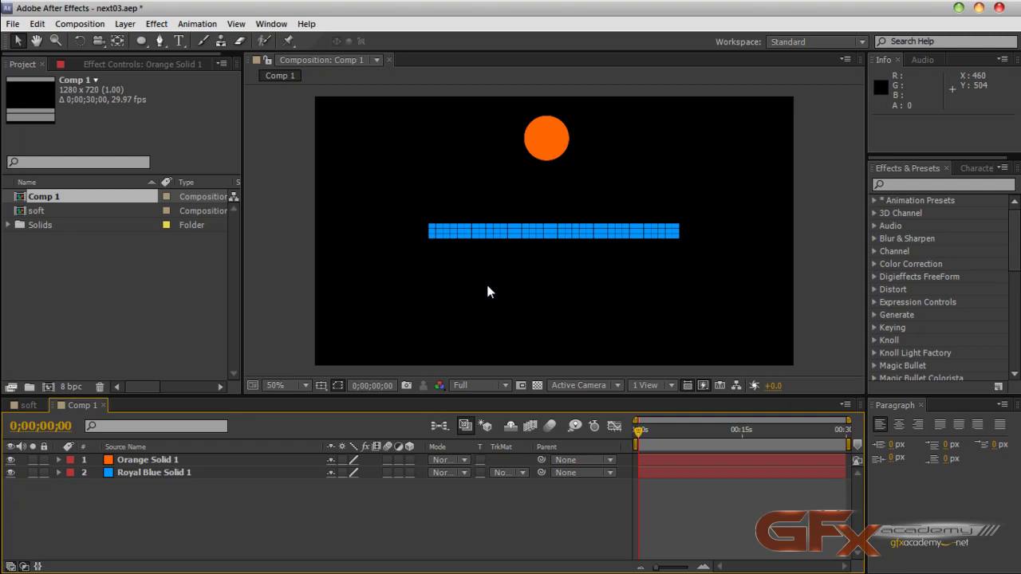
{"action": "left_click", "coordinate": [84, 24]}
{"action": "left_click", "coordinate": [197, 510]}
{"action": "key", "text": "period"}
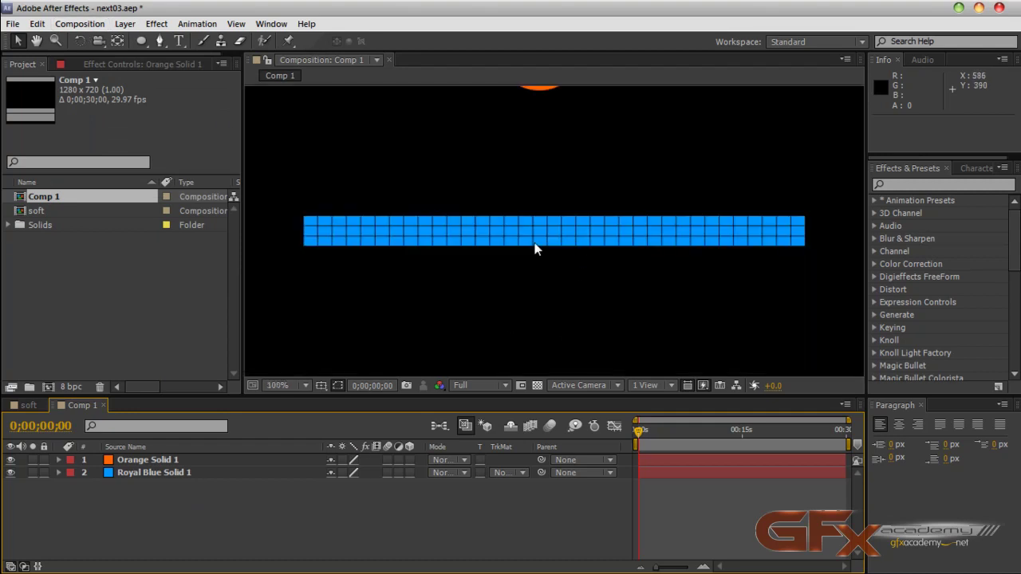
{"action": "key", "text": "comma"}
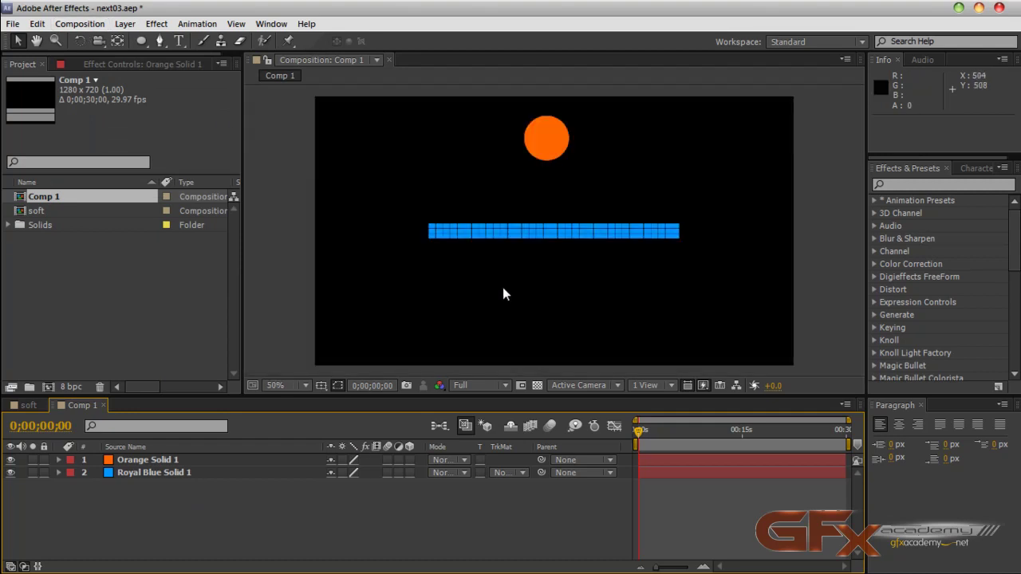
- Select the royal blue masked solid and run the script Separate_Masks_in_Layers.jsx from the Courses&Sources (H:) drive
{"action": "left_click", "coordinate": [251, 473]}
{"action": "key", "text": "period"}
{"action": "key", "text": "period"}
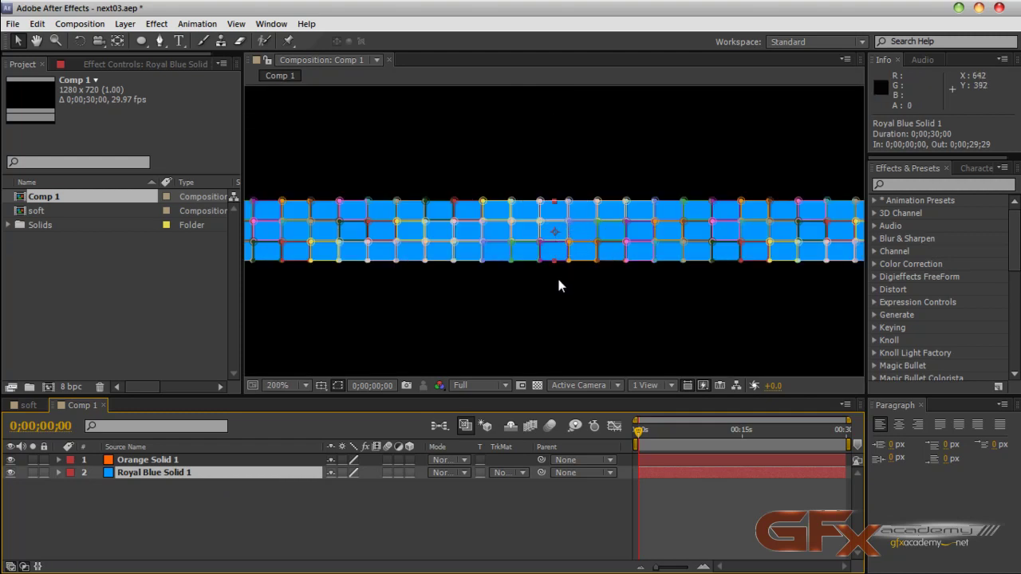
{"action": "key", "text": "slash"}
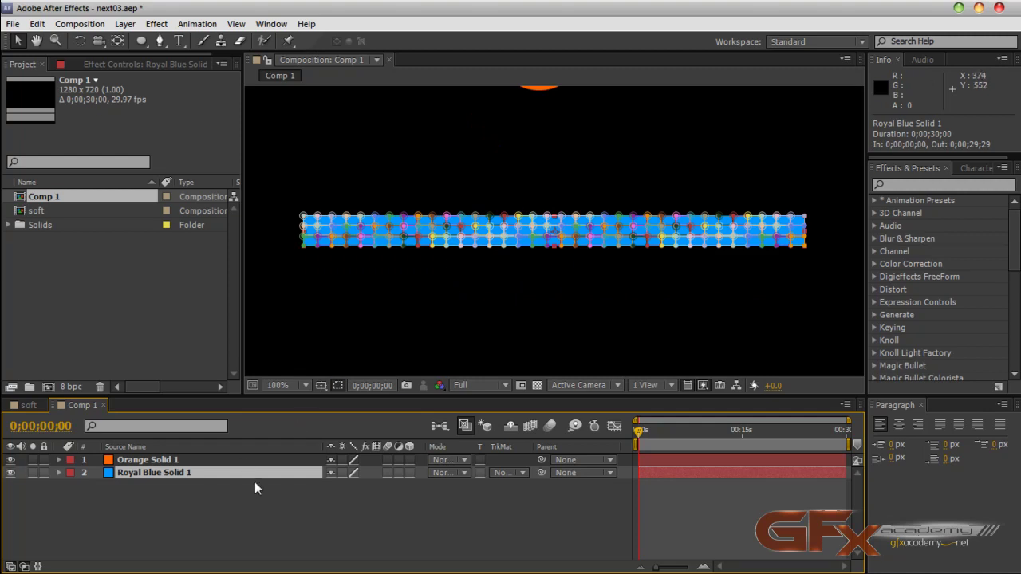
{"action": "left_click", "coordinate": [13, 23]}
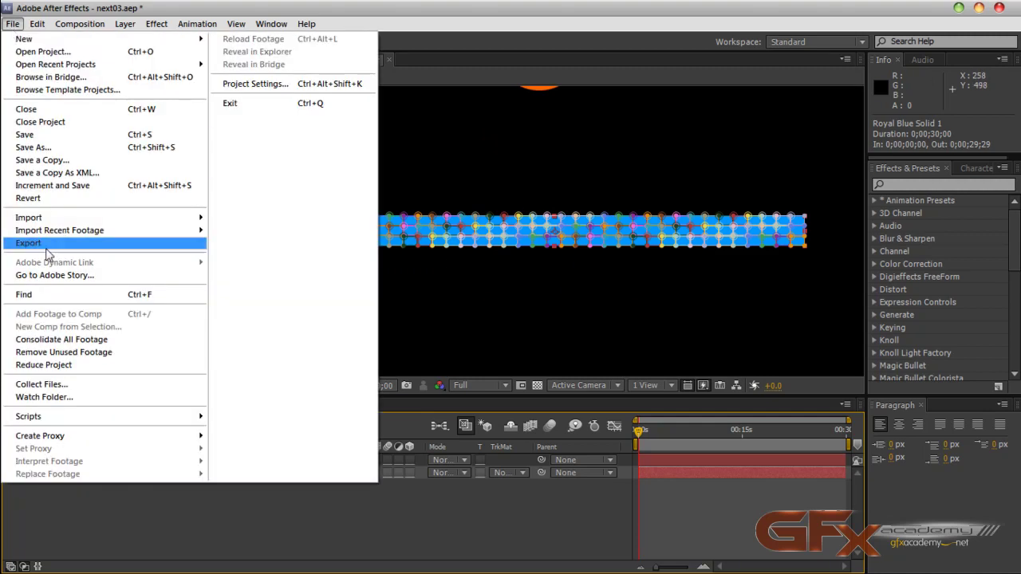
{"action": "mouse_move", "coordinate": [115, 417]}
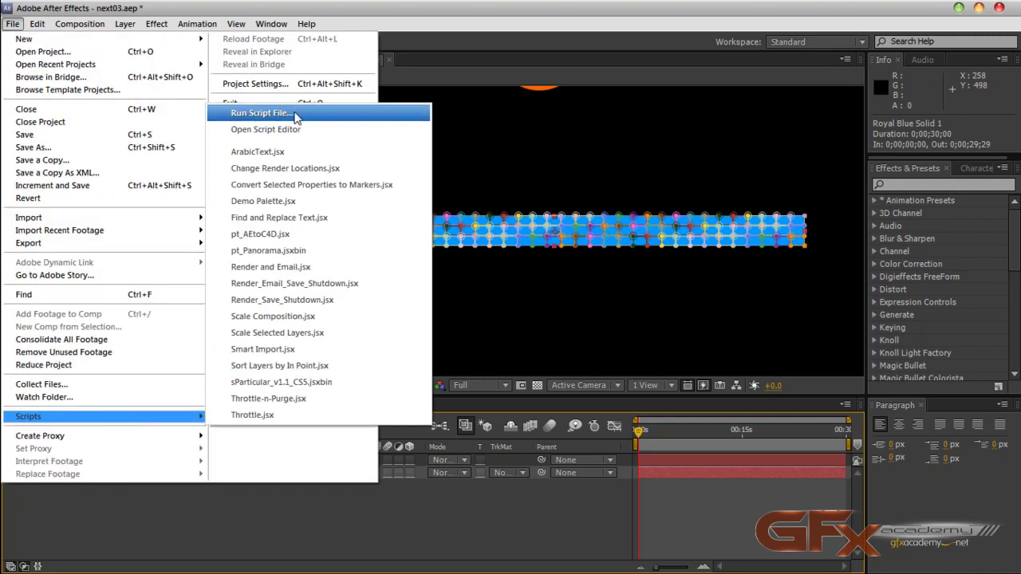
{"action": "left_click", "coordinate": [262, 113]}
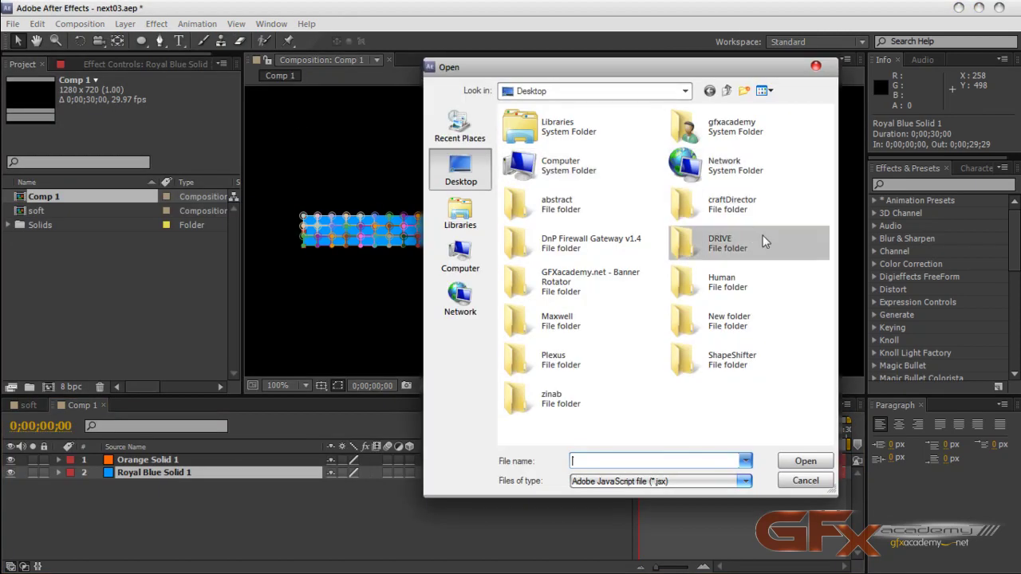
{"action": "double_click", "coordinate": [580, 159]}
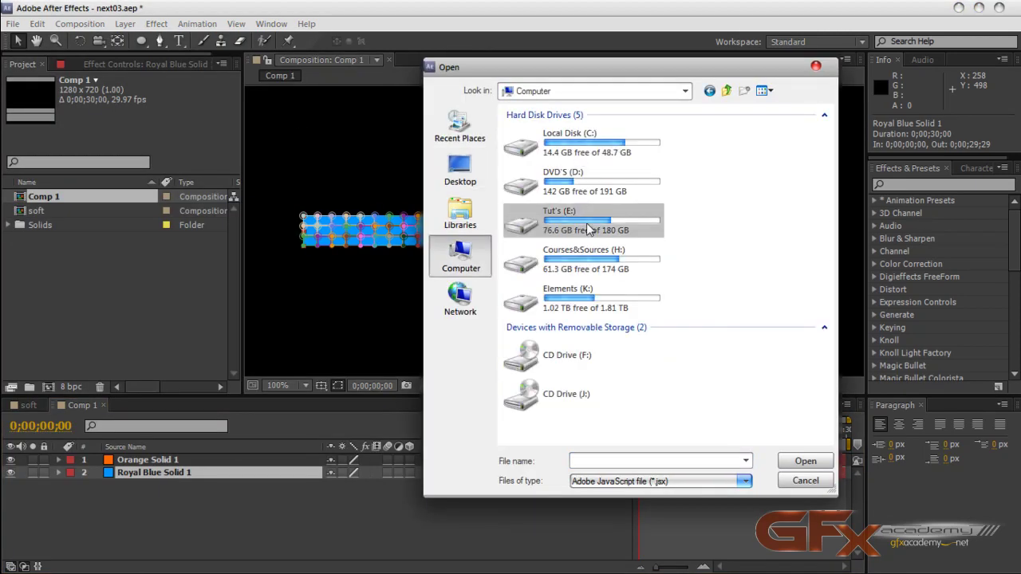
{"action": "double_click", "coordinate": [581, 269]}
{"action": "double_click", "coordinate": [576, 280]}
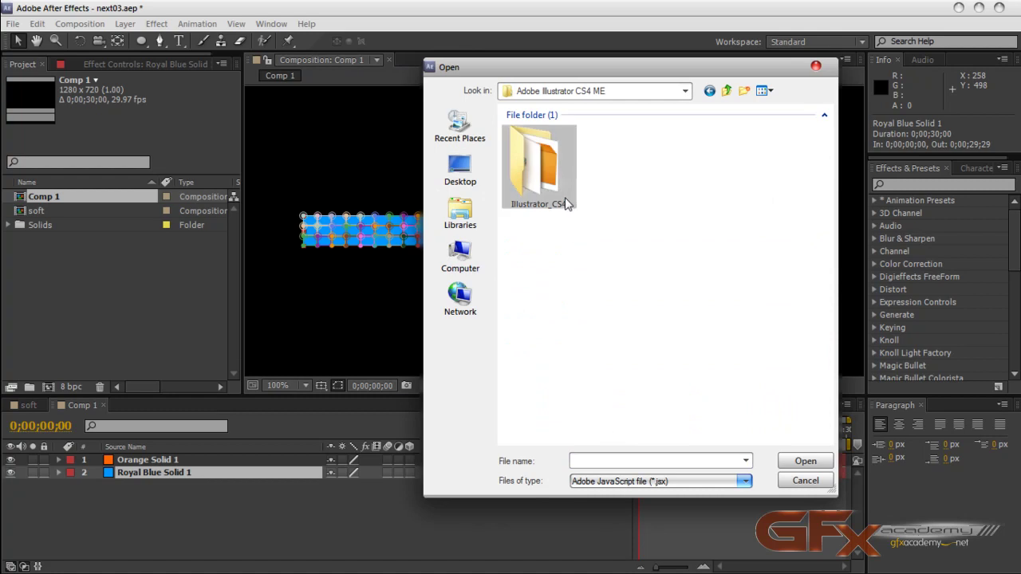
{"action": "left_click", "coordinate": [710, 90]}
{"action": "left_click", "coordinate": [568, 190]}
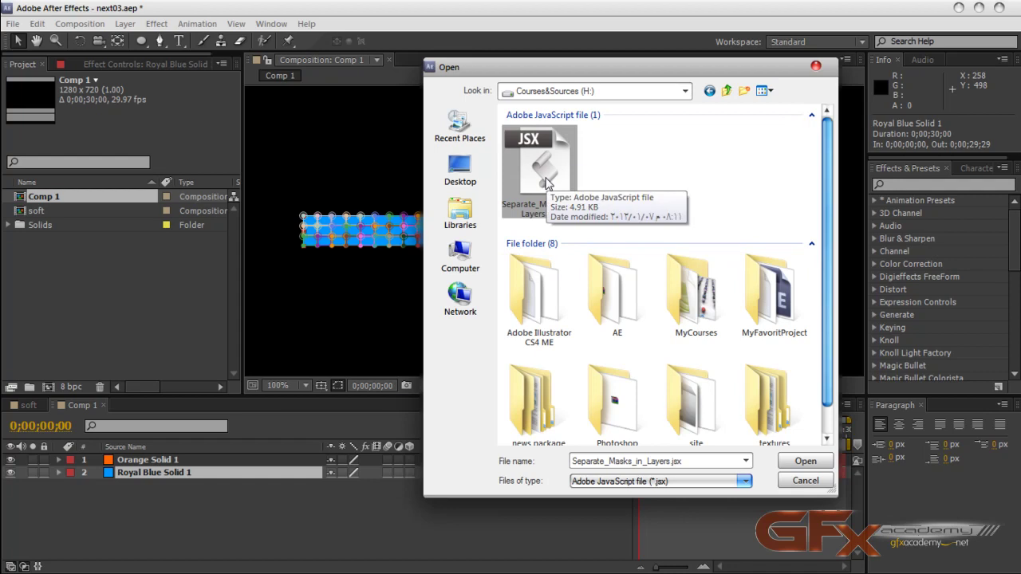
{"action": "left_click", "coordinate": [805, 466]}
- Have the script give each layer a new anchor point based on its mask and enter "Soft-" as the naming string
{"action": "left_click_drag", "start_coordinate": [482, 273], "coordinate": [478, 142]}
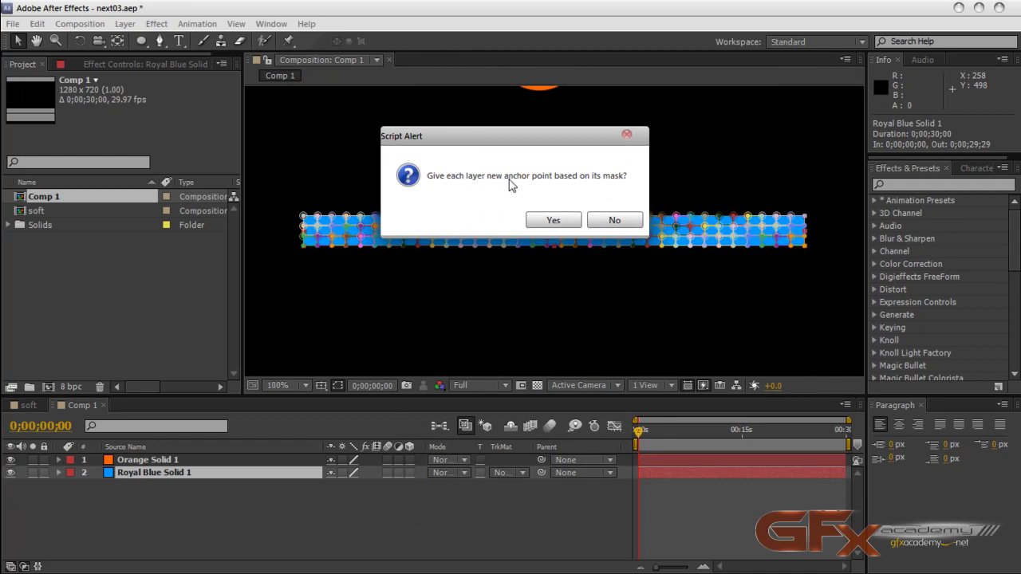
{"action": "left_click_drag", "start_coordinate": [563, 141], "coordinate": [620, 109]}
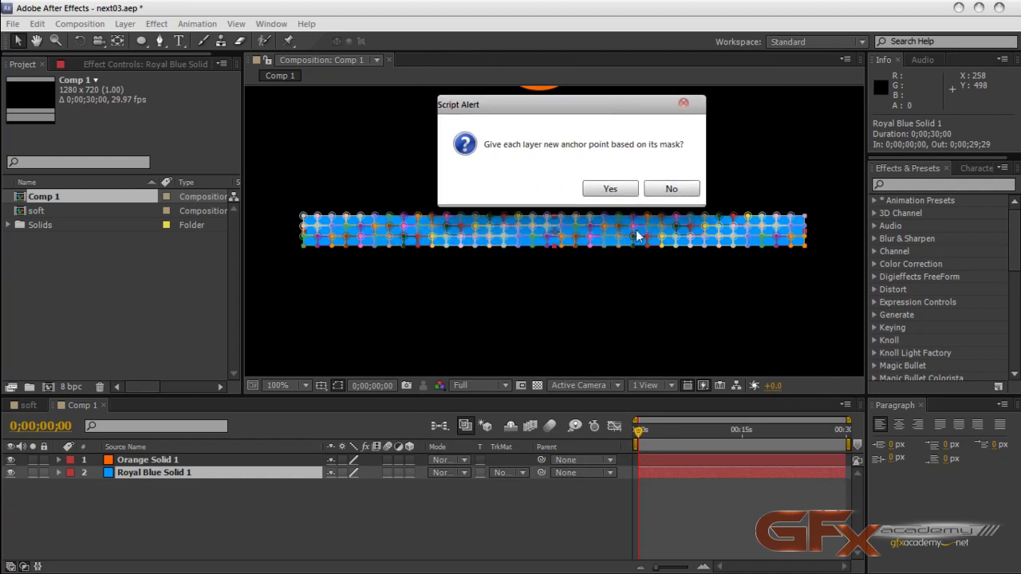
{"action": "left_click", "coordinate": [606, 190]}
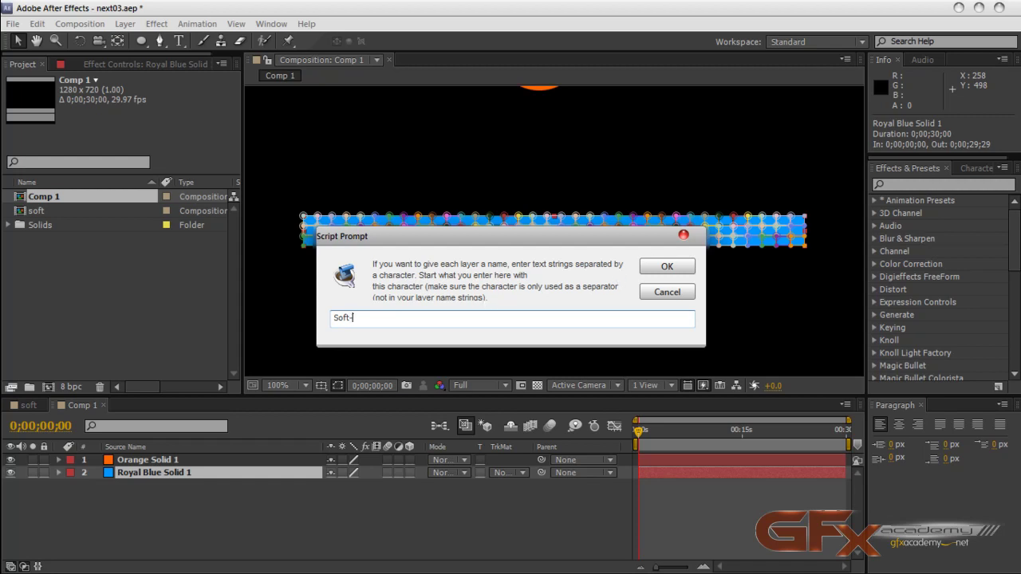
{"action": "left_click", "coordinate": [661, 267]}
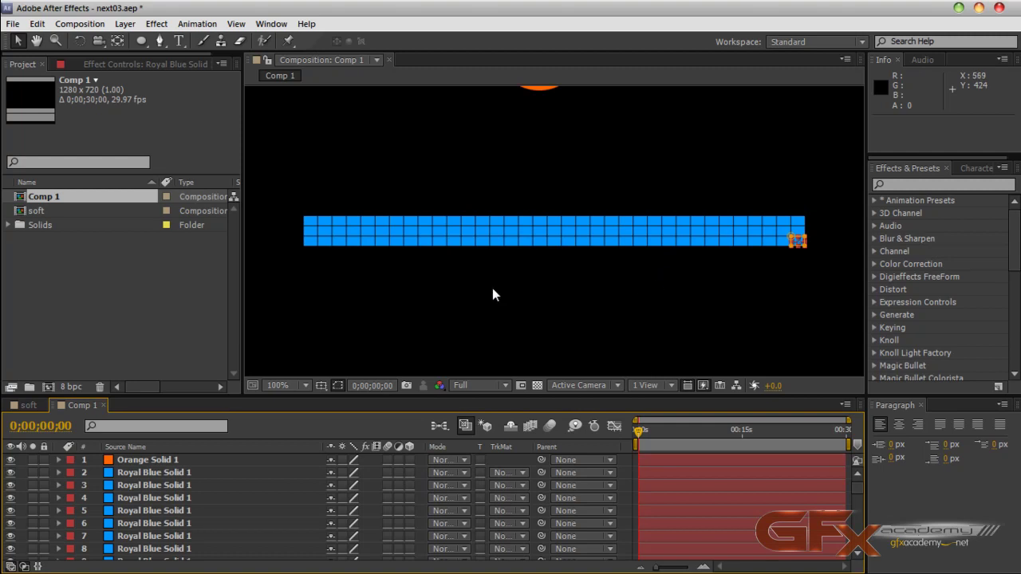
- Show layer names instead of source names in the timeline and select several separated mask layers one after another
{"action": "left_click", "coordinate": [203, 475]}
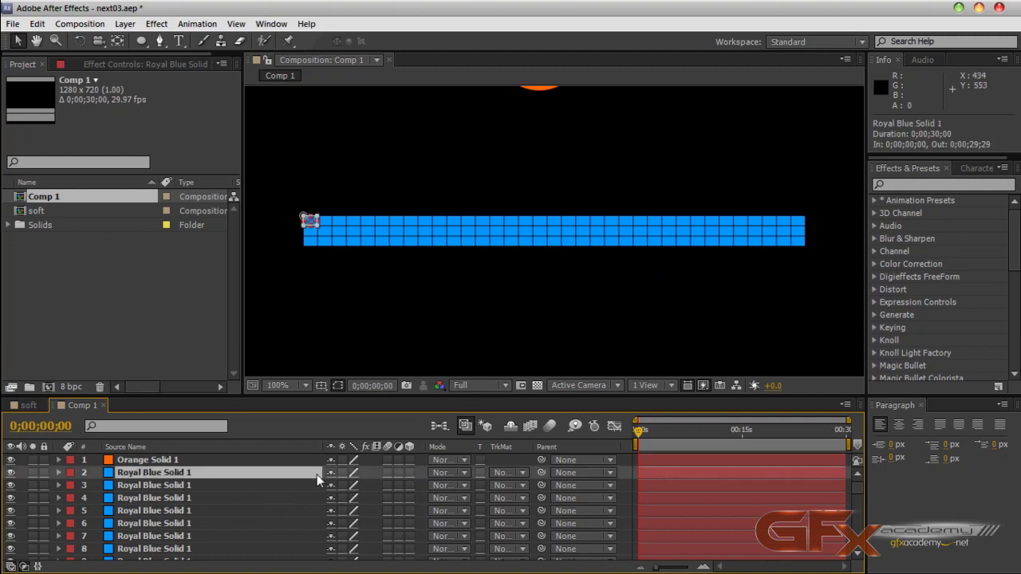
{"action": "left_click", "coordinate": [204, 447]}
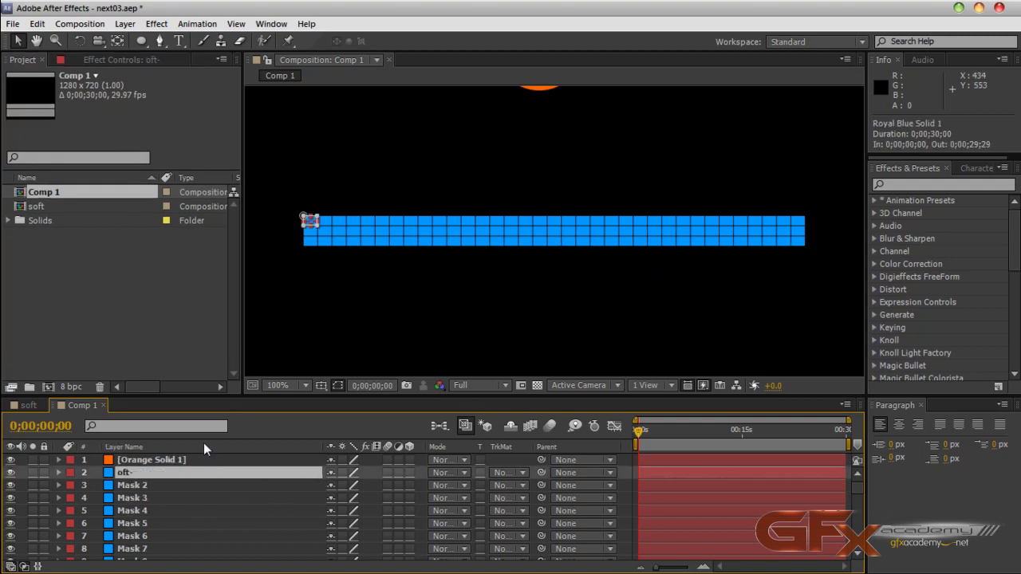
{"action": "left_click", "coordinate": [142, 484]}
{"action": "left_click", "coordinate": [149, 497]}
{"action": "left_click", "coordinate": [150, 511]}
{"action": "left_click", "coordinate": [155, 536]}
{"action": "left_click", "coordinate": [159, 548]}
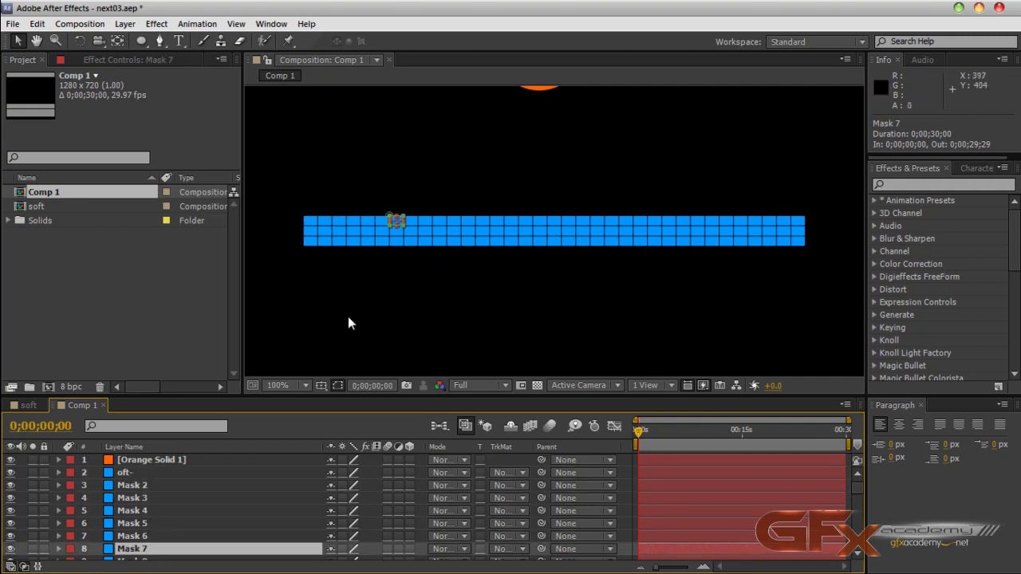
- Look through the layer stack from the orange solid to Mask 105 and locate that last mask in the composition
{"action": "left_click", "coordinate": [164, 461]}
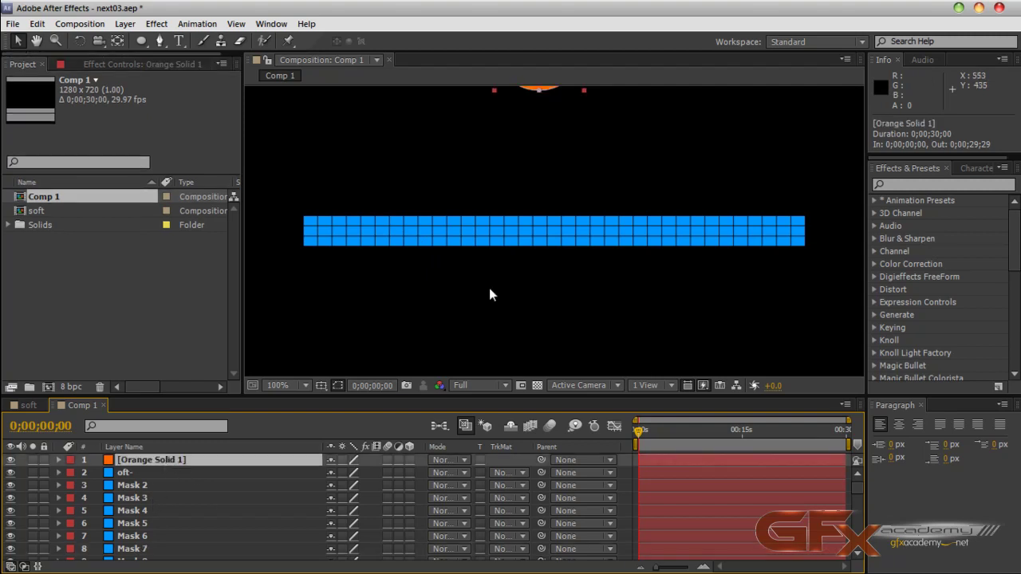
{"action": "scroll", "coordinate": [262, 512], "scroll_direction": "down", "scroll_amount": 20}
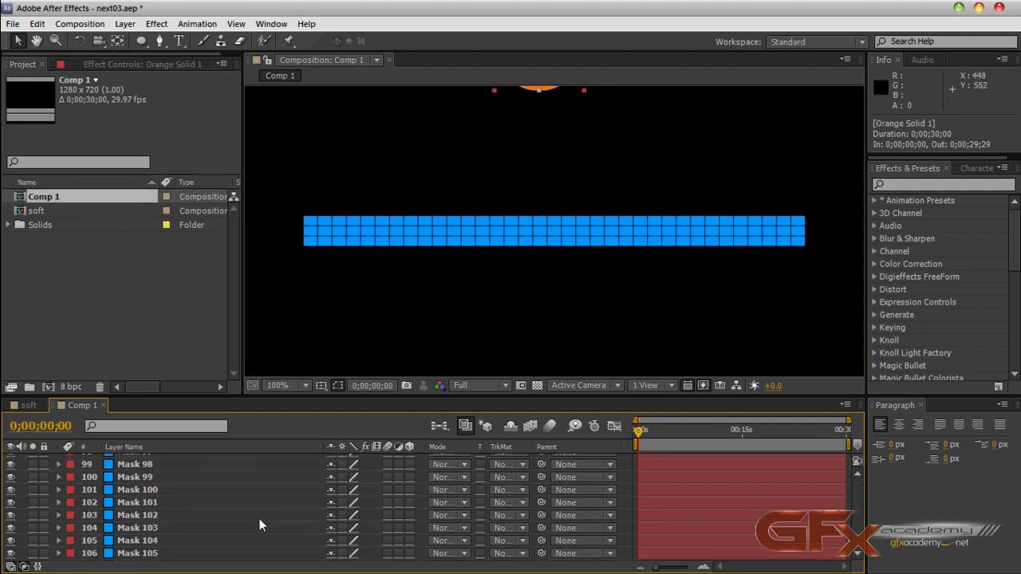
{"action": "left_click", "coordinate": [168, 554]}
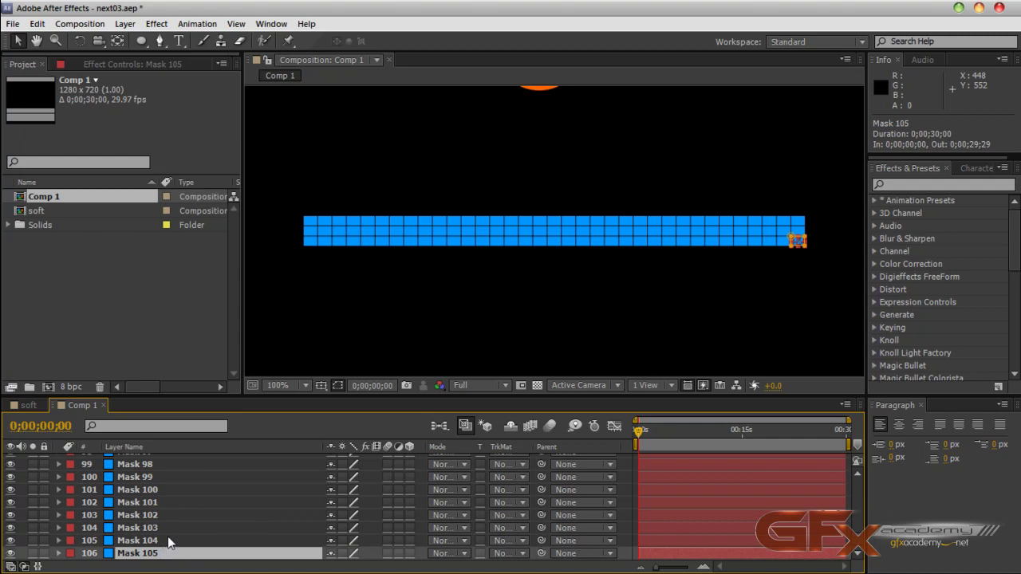
{"action": "scroll", "coordinate": [280, 485], "scroll_direction": "up", "scroll_amount": 1}
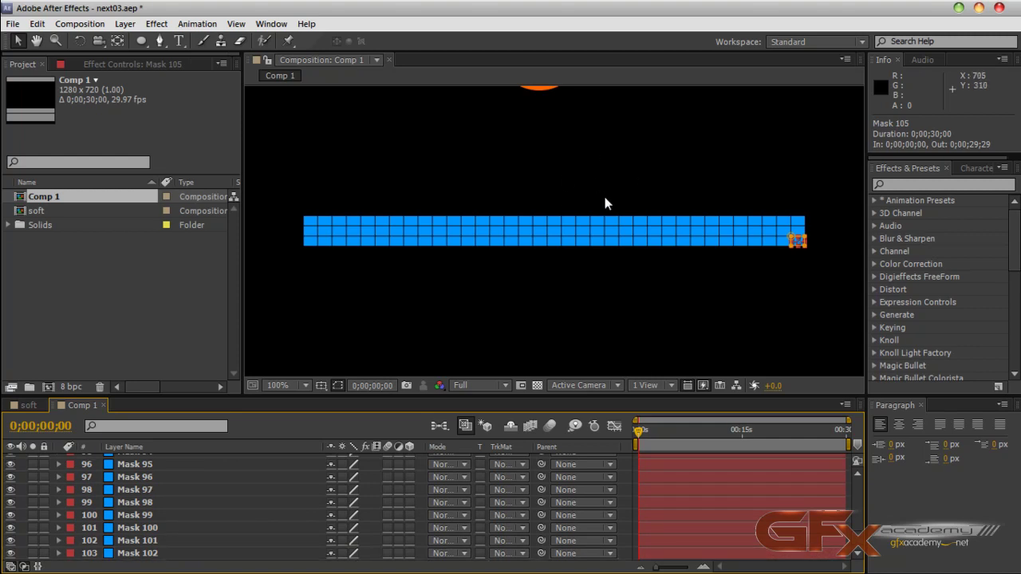
{"action": "scroll", "coordinate": [571, 222], "scroll_direction": "down", "scroll_amount": 10}
{"action": "scroll", "coordinate": [552, 254], "scroll_direction": "up", "scroll_amount": 7}
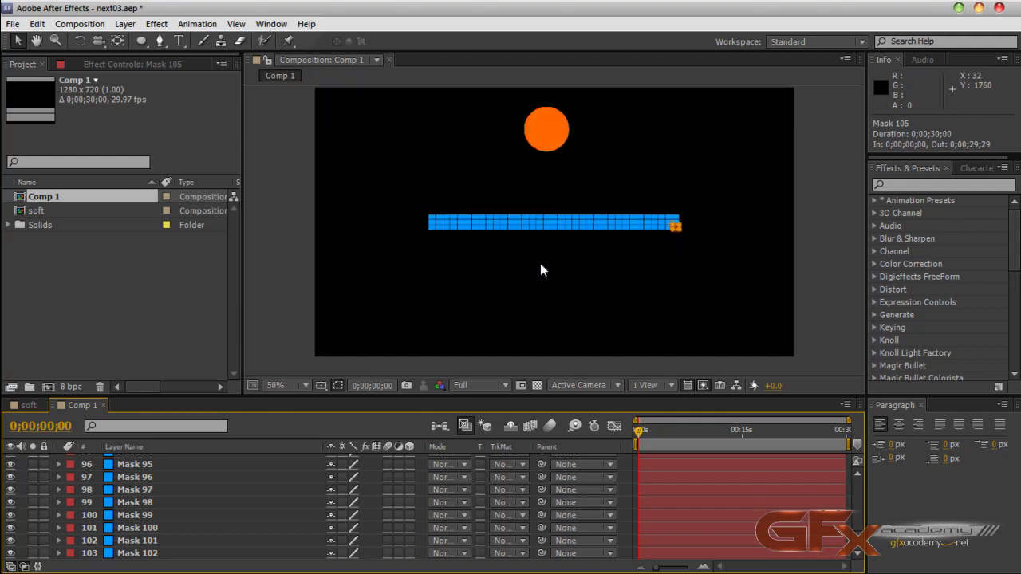
{"action": "scroll", "coordinate": [534, 274], "scroll_direction": "up", "scroll_amount": 3}
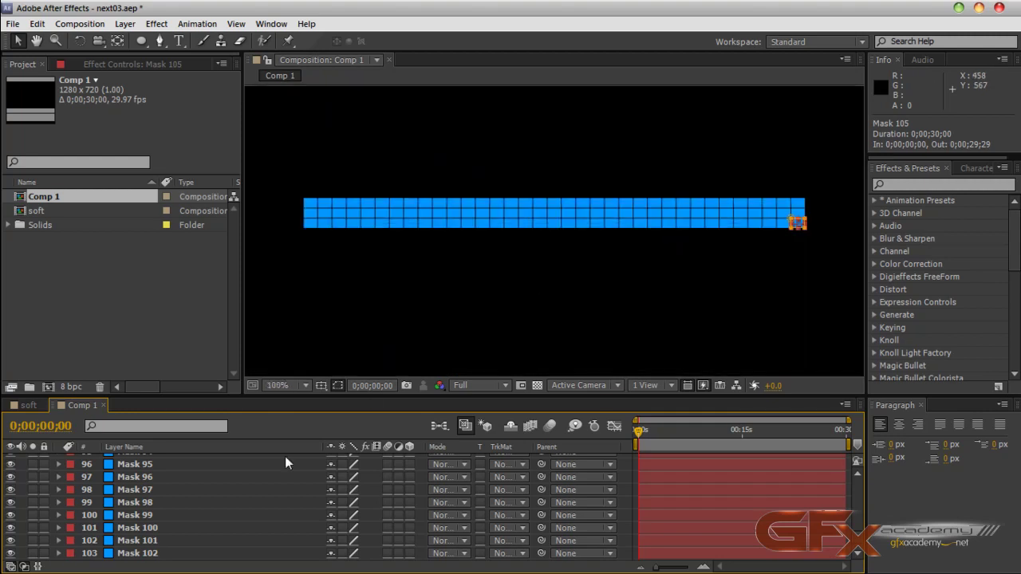
- Examine which grid squares Mask 101, Mask 2, Mask 3 and Mask 4 cover, finishing on the orange solid layer
{"action": "left_click", "coordinate": [156, 542]}
{"action": "scroll", "coordinate": [195, 511], "scroll_direction": "up", "scroll_amount": 20}
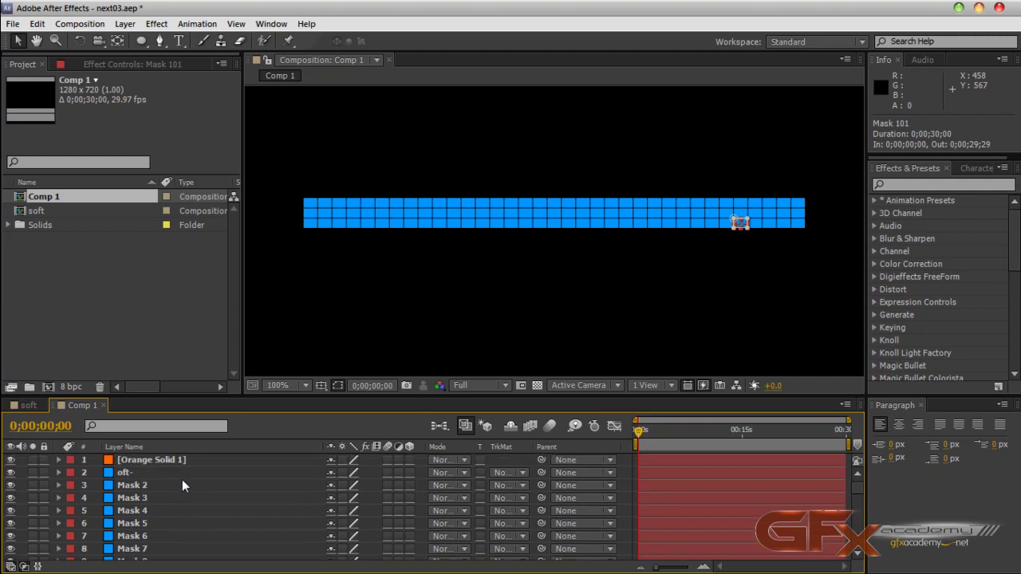
{"action": "left_click", "coordinate": [180, 485]}
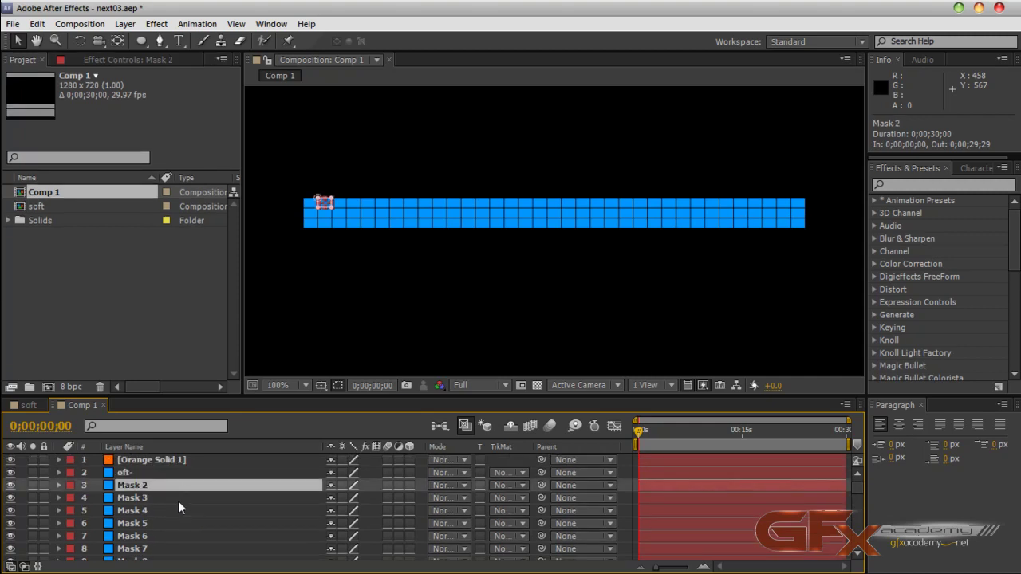
{"action": "left_click", "coordinate": [178, 501]}
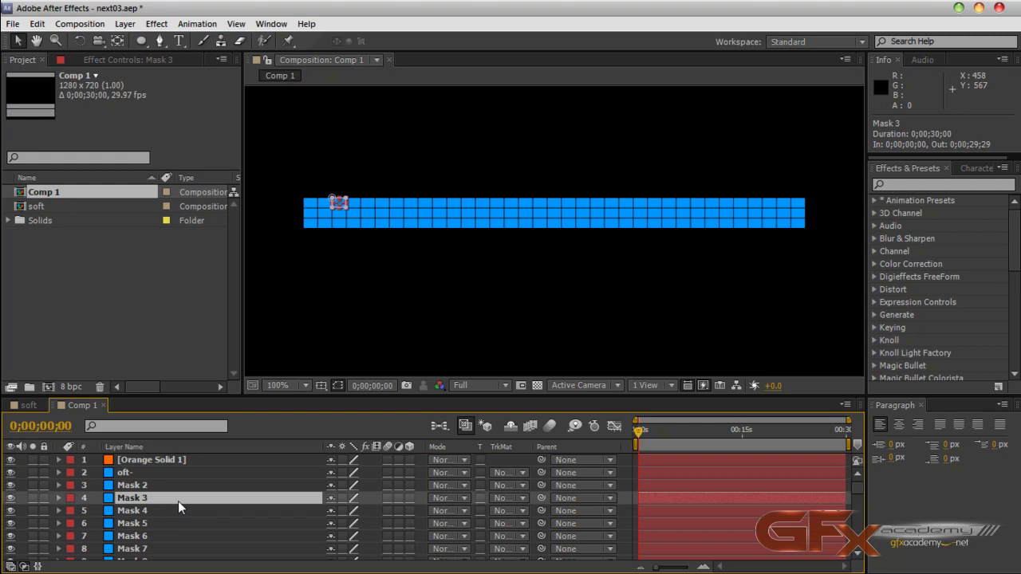
{"action": "left_click", "coordinate": [178, 512]}
{"action": "scroll", "coordinate": [183, 517], "scroll_direction": "down", "scroll_amount": 3}
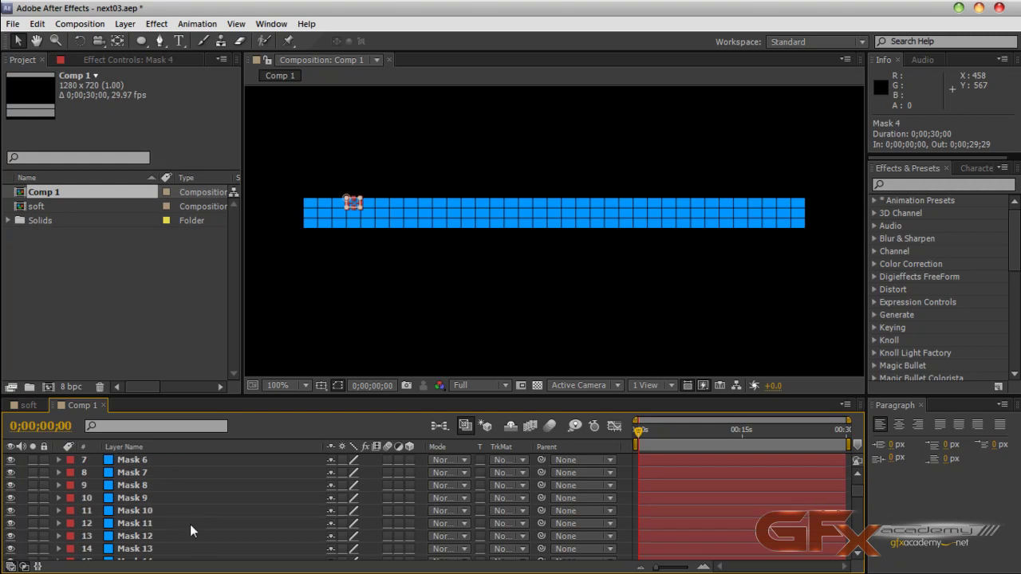
{"action": "scroll", "coordinate": [191, 523], "scroll_direction": "up", "scroll_amount": 3}
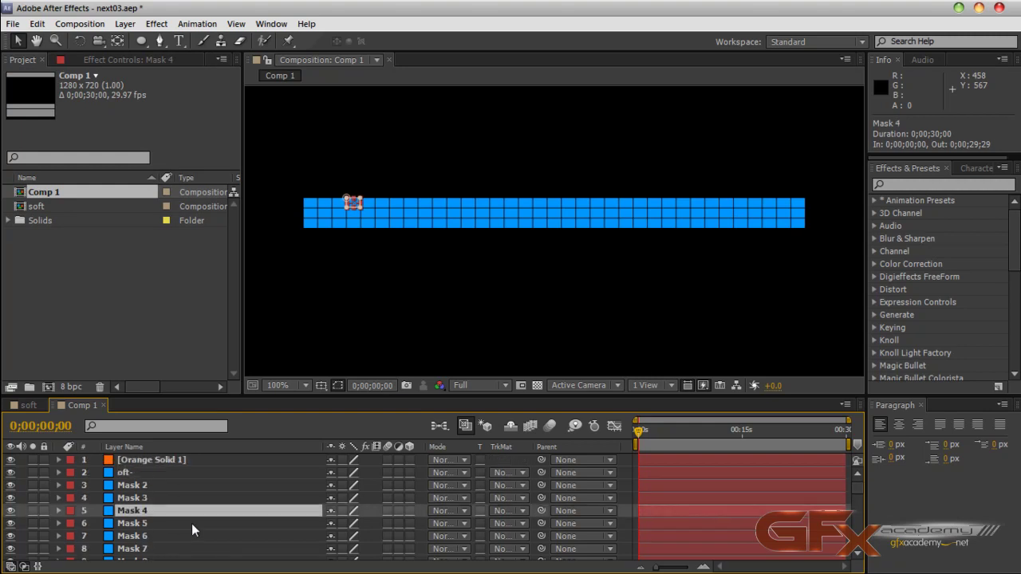
{"action": "left_click", "coordinate": [154, 474]}
{"action": "left_click", "coordinate": [159, 460]}
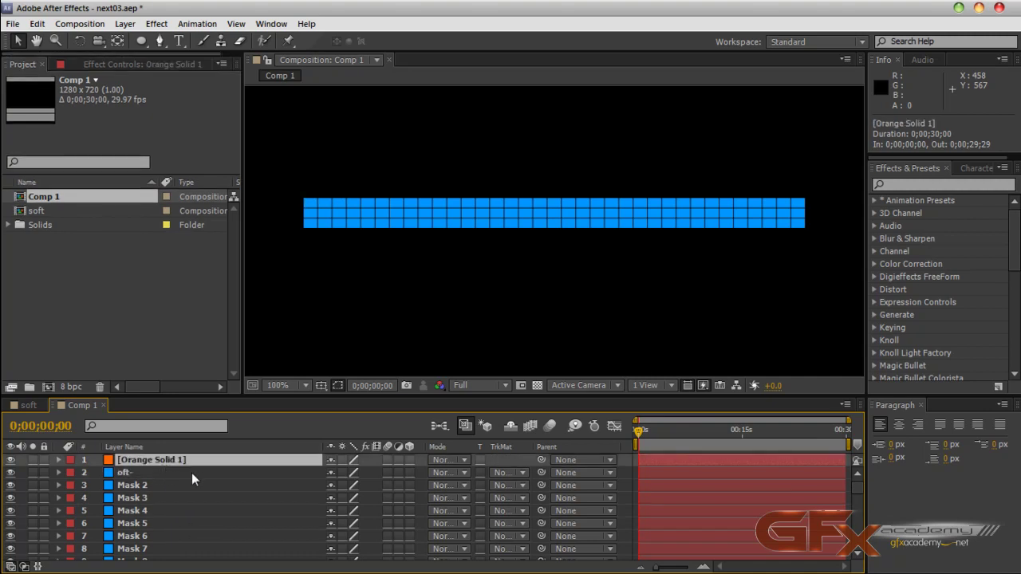
- Open the composition in Newton and enlarge the simulation preview around the ball and grid
{"action": "left_click", "coordinate": [79, 23]}
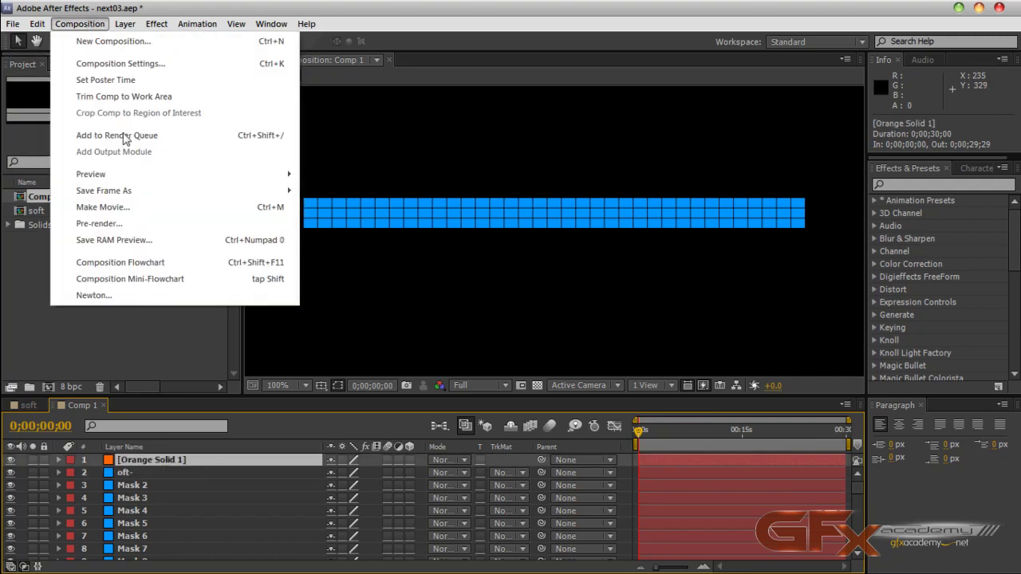
{"action": "left_click", "coordinate": [128, 294]}
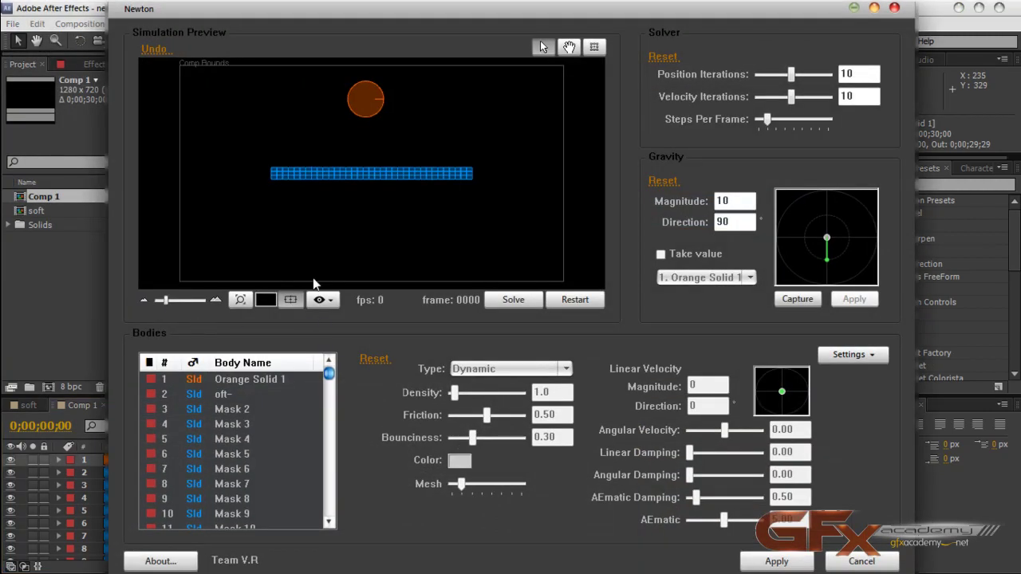
{"action": "left_click_drag", "start_coordinate": [165, 300], "coordinate": [173, 304]}
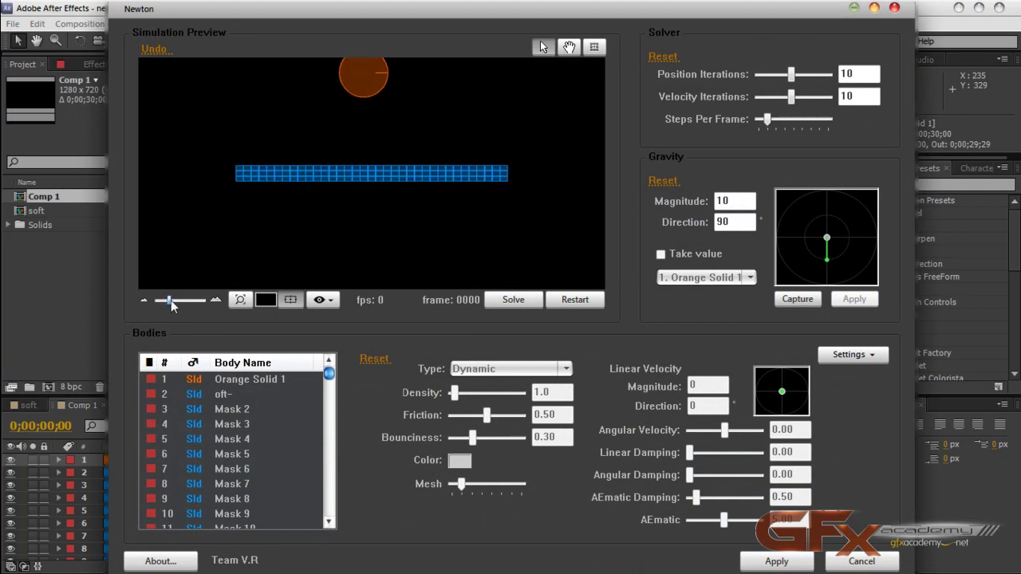
- Select all bodies sharing the label of the first grid body and set their type to AEmatic
{"action": "left_click", "coordinate": [229, 414]}
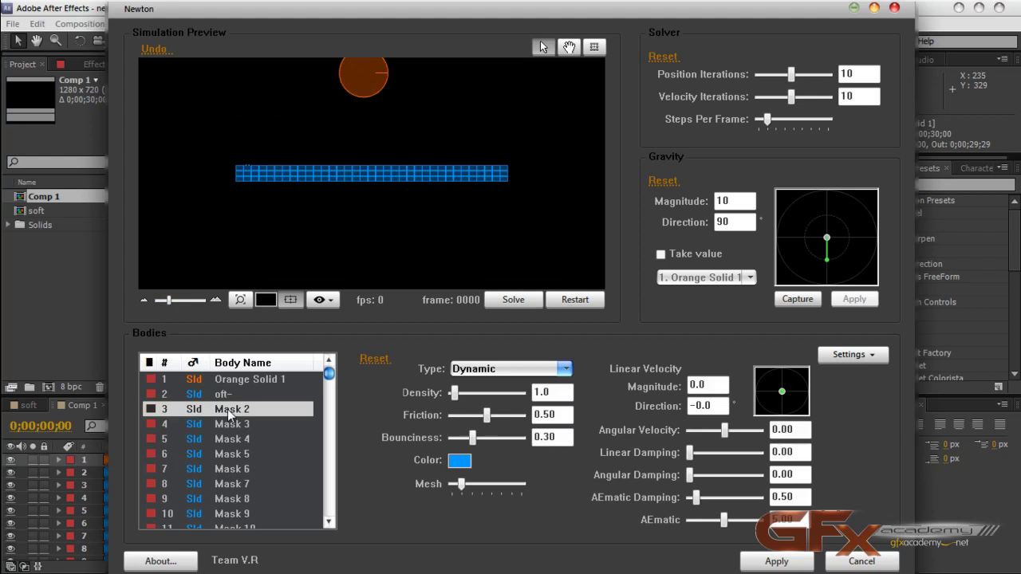
{"action": "left_click", "coordinate": [231, 396]}
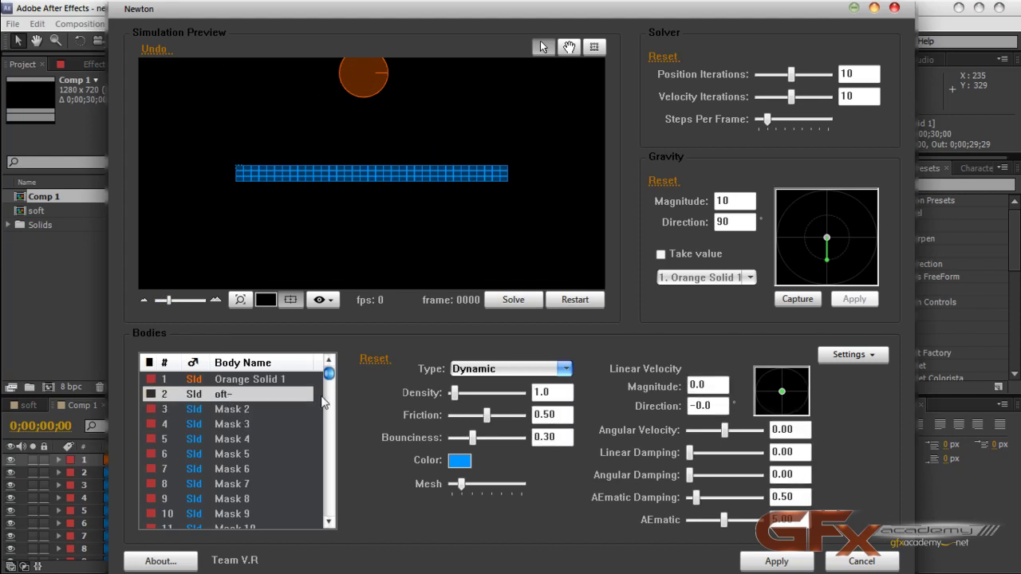
{"action": "right_click", "coordinate": [212, 398]}
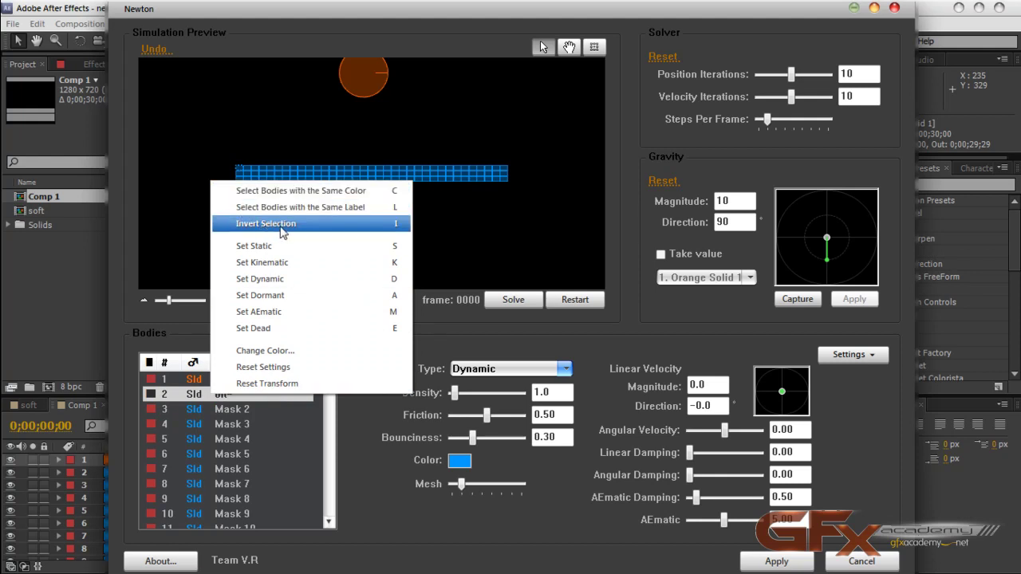
{"action": "left_click", "coordinate": [349, 209]}
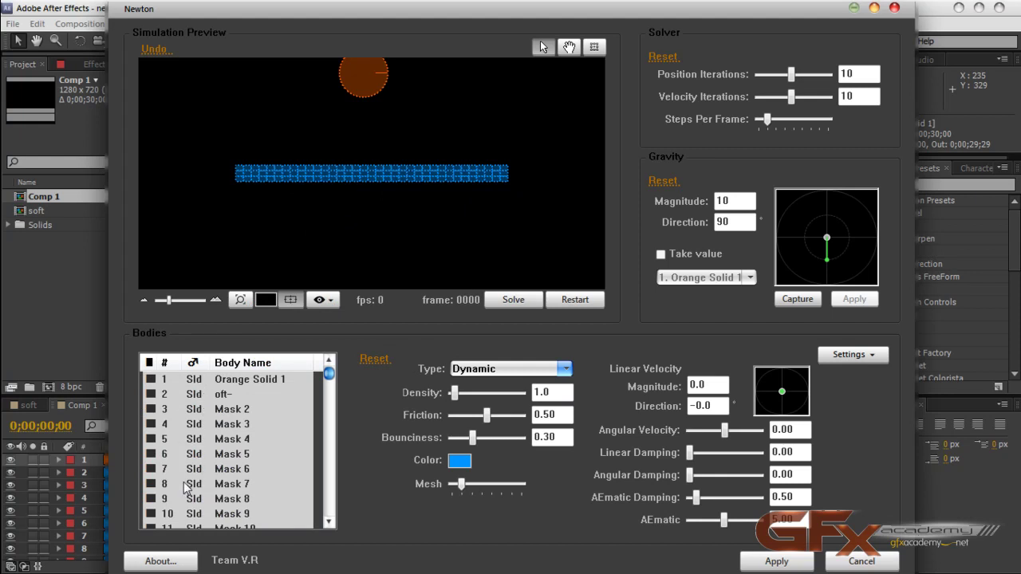
{"action": "left_click", "coordinate": [515, 369]}
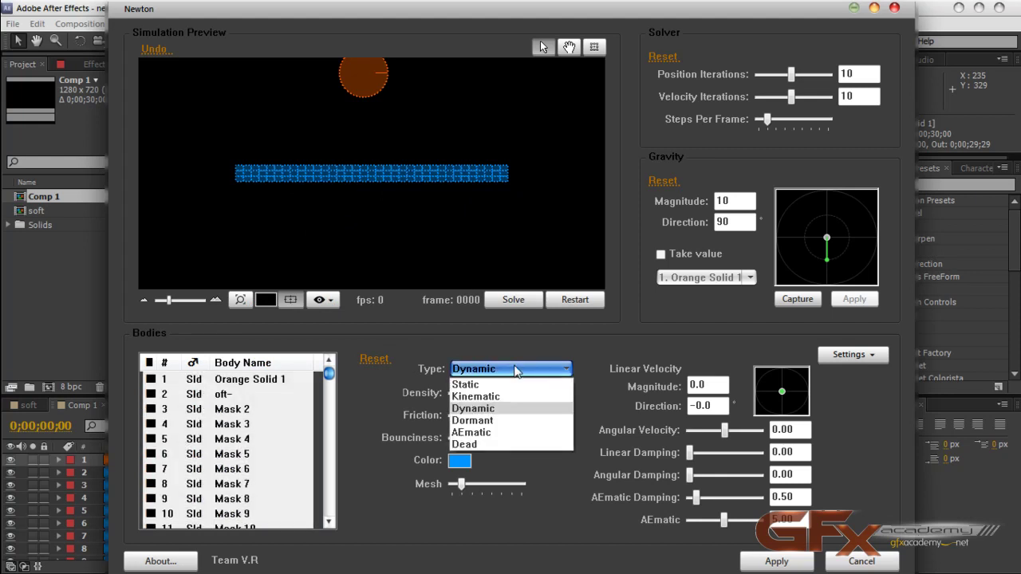
{"action": "left_click", "coordinate": [501, 433]}
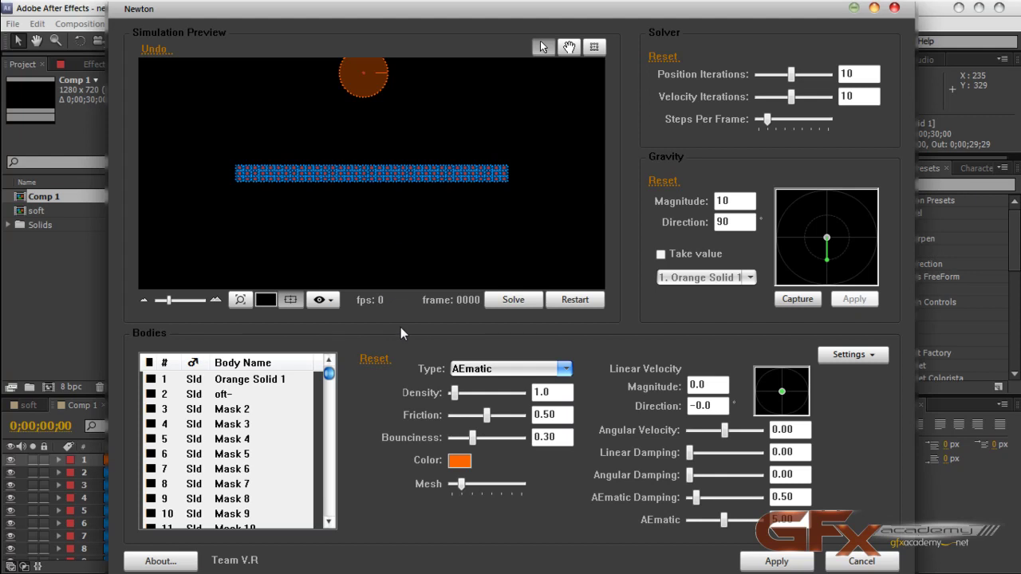
- Set the body type of Orange Solid 1 alone to Dynamic
{"action": "left_click", "coordinate": [233, 380]}
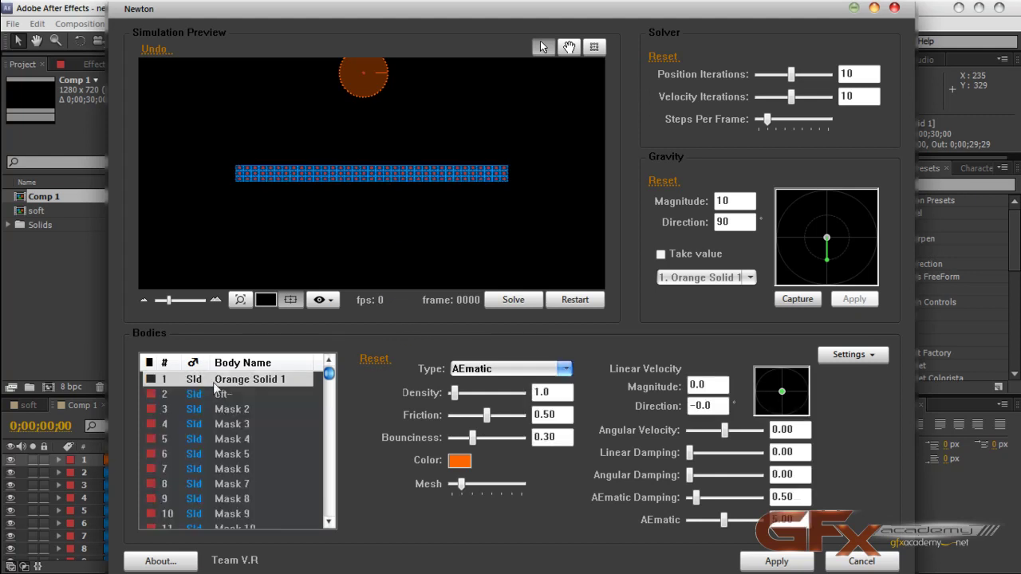
{"action": "left_click", "coordinate": [503, 369]}
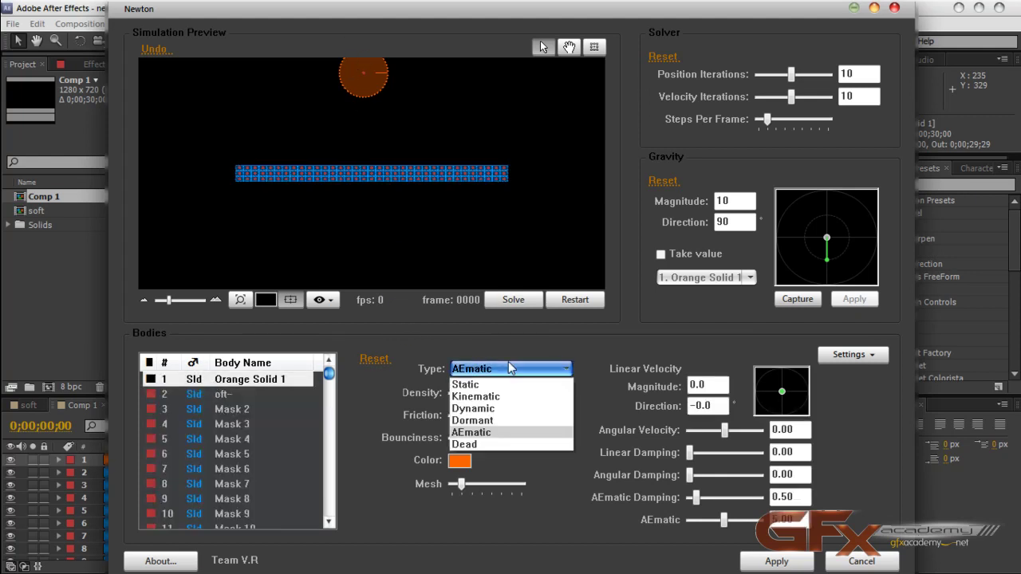
{"action": "left_click", "coordinate": [484, 409]}
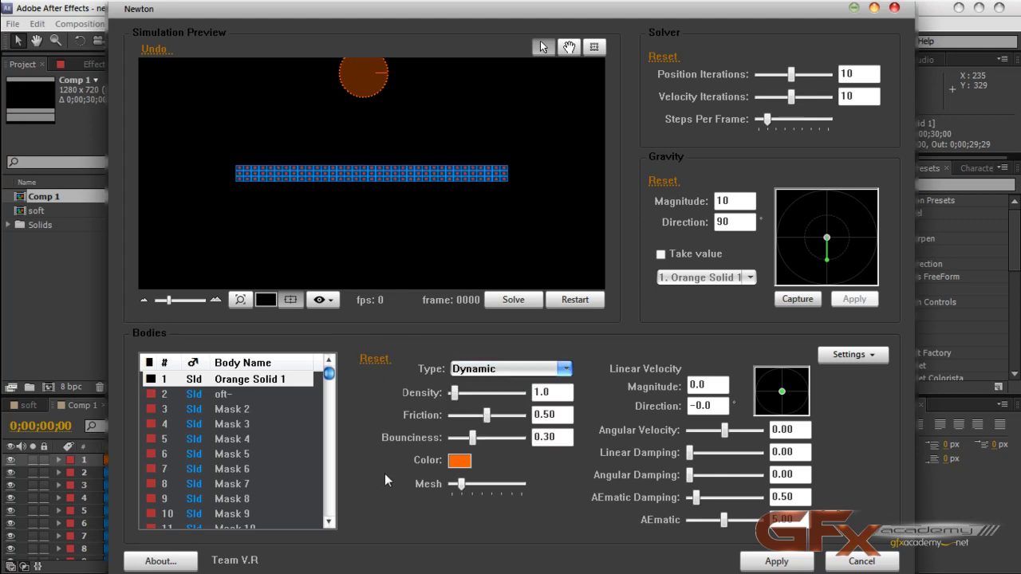
- Run the simulation, inspect the ball's impact on the grid up close, and reset it to the first frame
{"action": "left_click", "coordinate": [505, 301]}
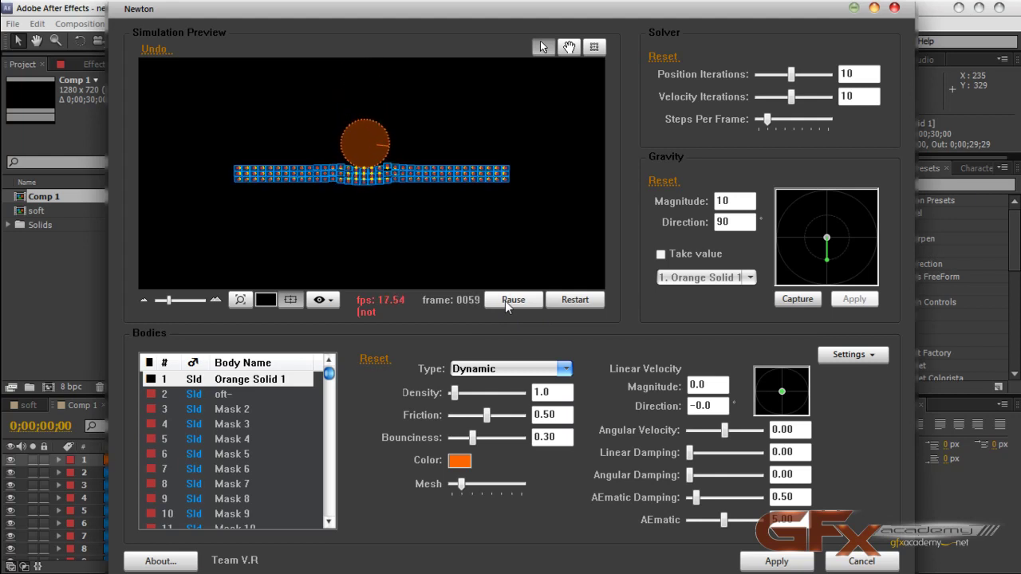
{"action": "left_click_drag", "start_coordinate": [168, 301], "coordinate": [188, 301]}
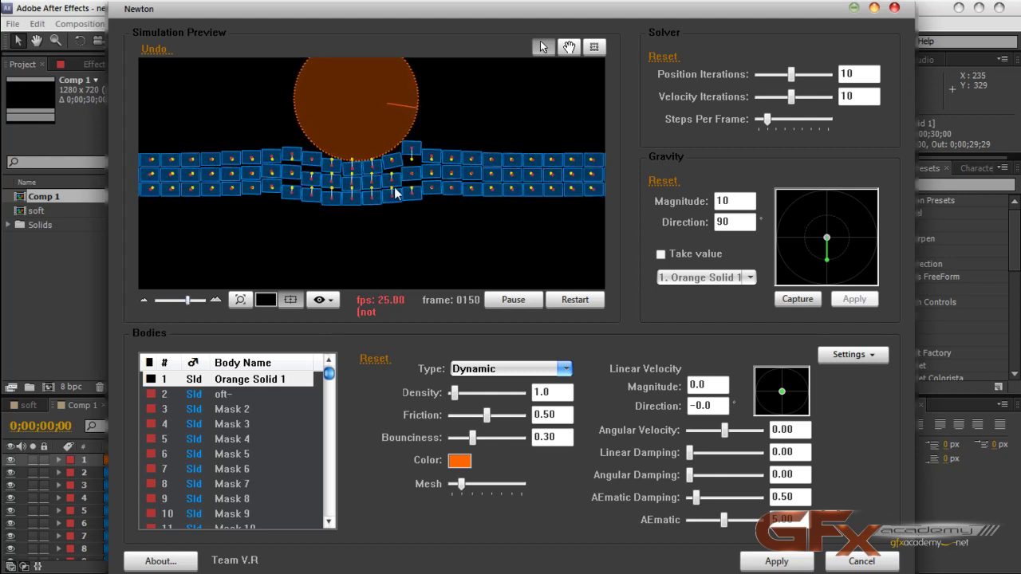
{"action": "left_click", "coordinate": [495, 304]}
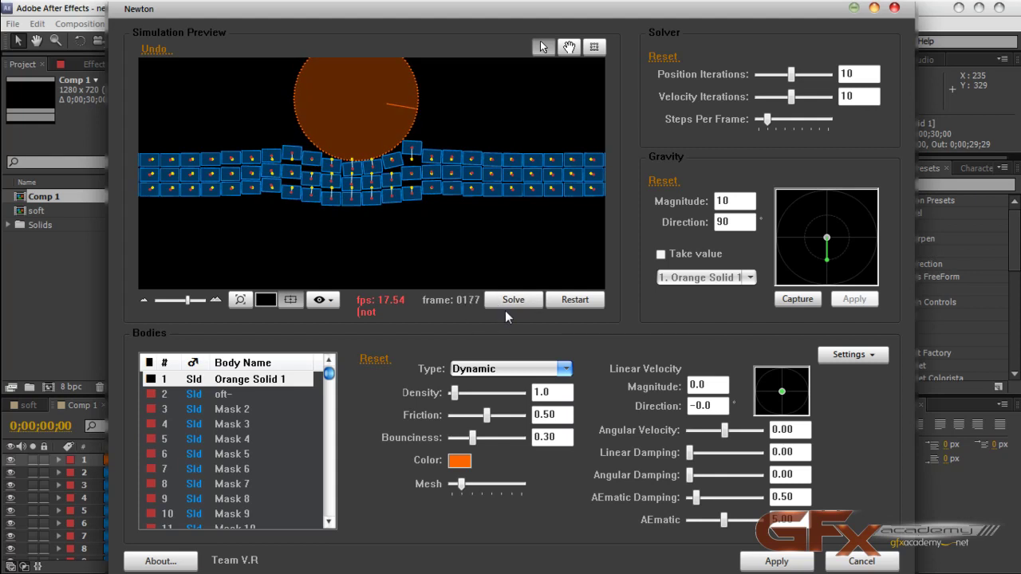
{"action": "left_click", "coordinate": [559, 303]}
- Raise the solver's steps per frame to the maximum, test the simulation and reset it
{"action": "left_click_drag", "start_coordinate": [768, 120], "coordinate": [830, 123]}
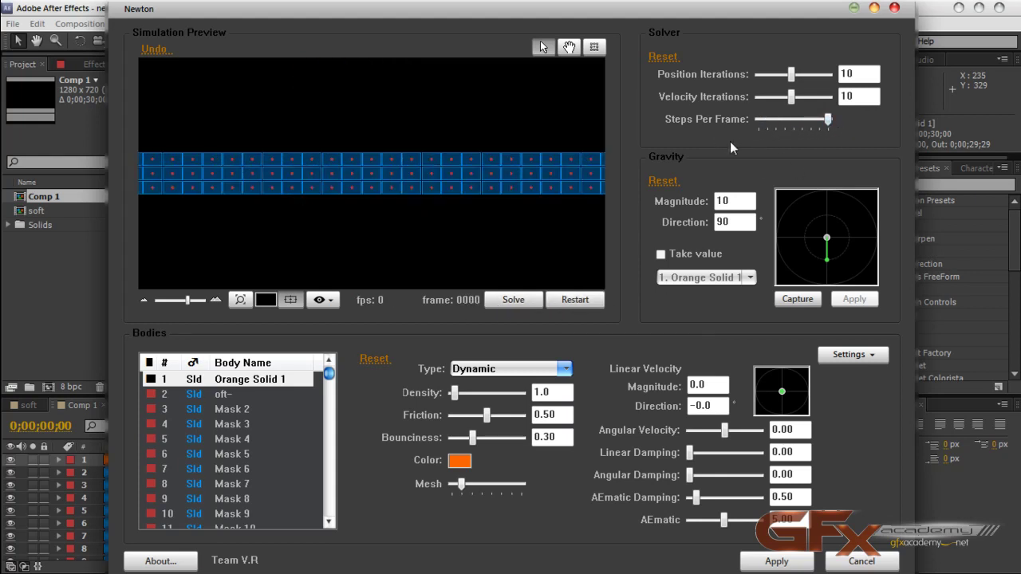
{"action": "left_click", "coordinate": [522, 301]}
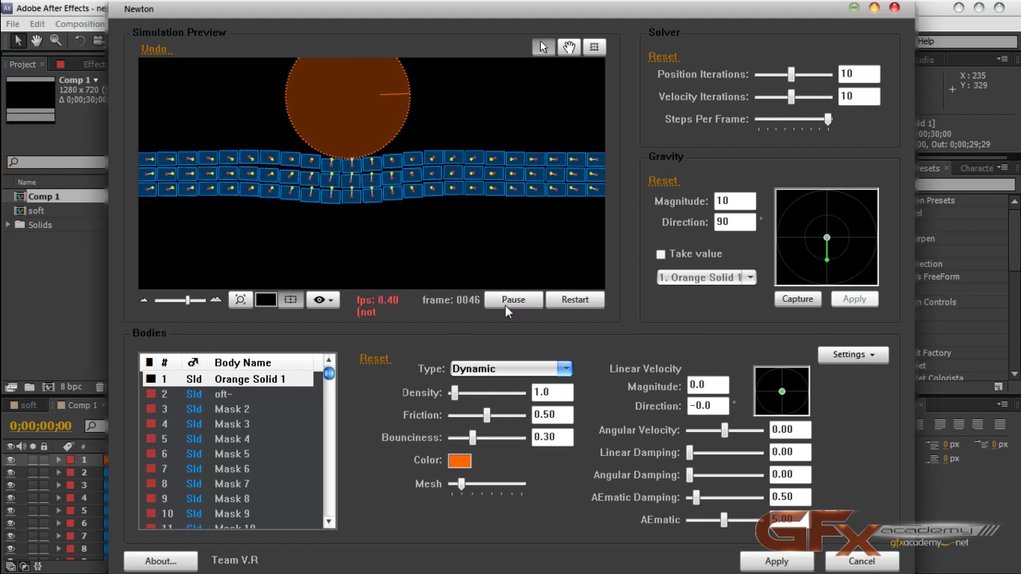
{"action": "left_click", "coordinate": [574, 303]}
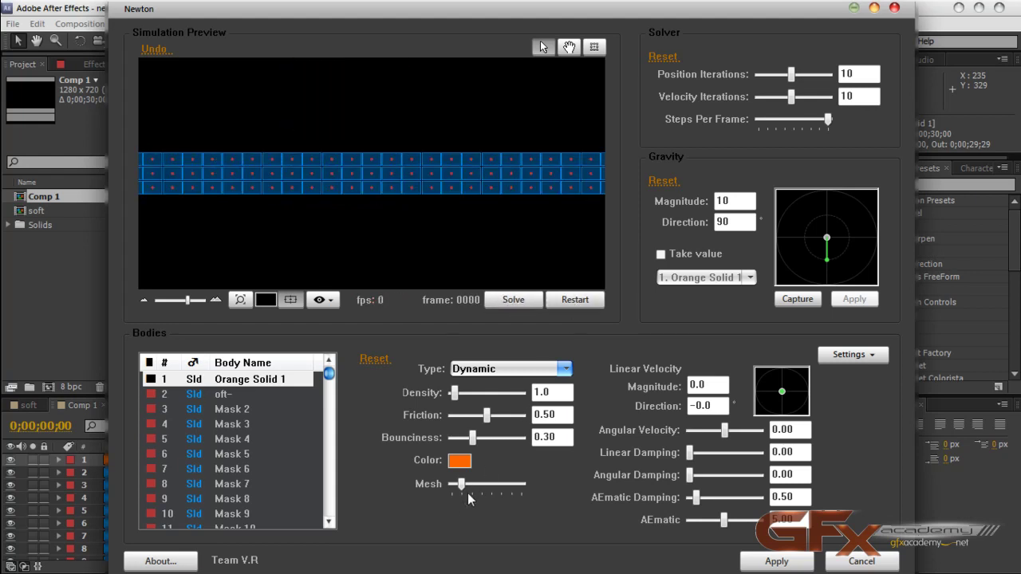
- Raise the mesh precision of Orange Solid 1 to the maximum, test the simulation and reset it
{"action": "left_click_drag", "start_coordinate": [463, 488], "coordinate": [524, 495]}
{"action": "left_click", "coordinate": [510, 301]}
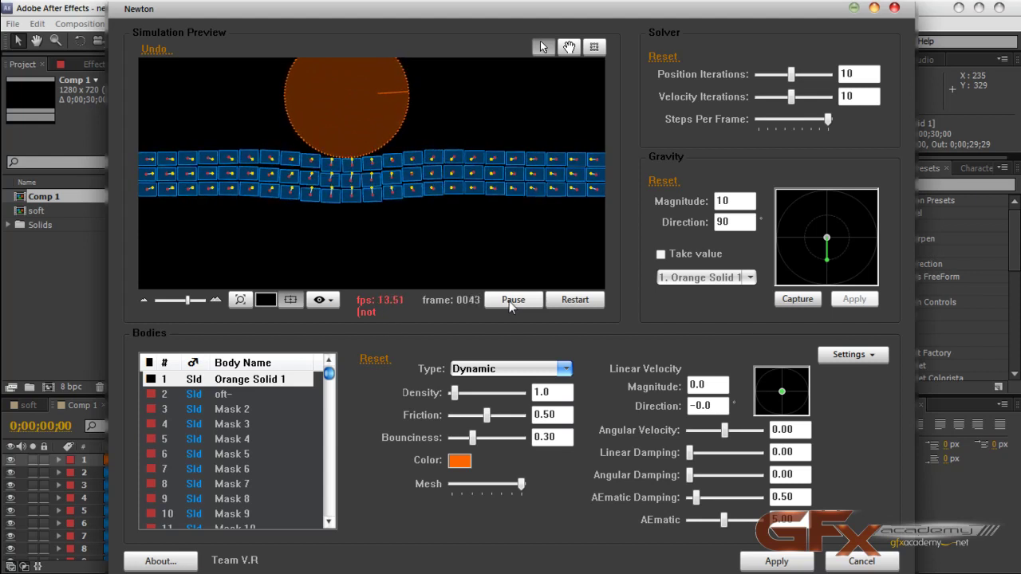
{"action": "left_click", "coordinate": [582, 301]}
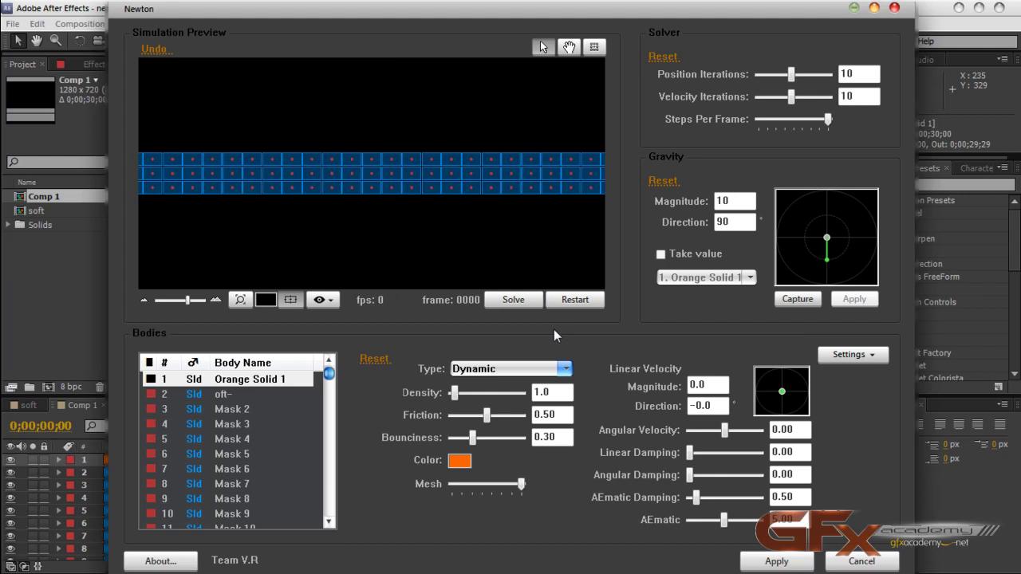
- Reframe the preview to fit the whole ball and grid, and set the density of Orange Solid 1 to 4
{"action": "left_click", "coordinate": [144, 300]}
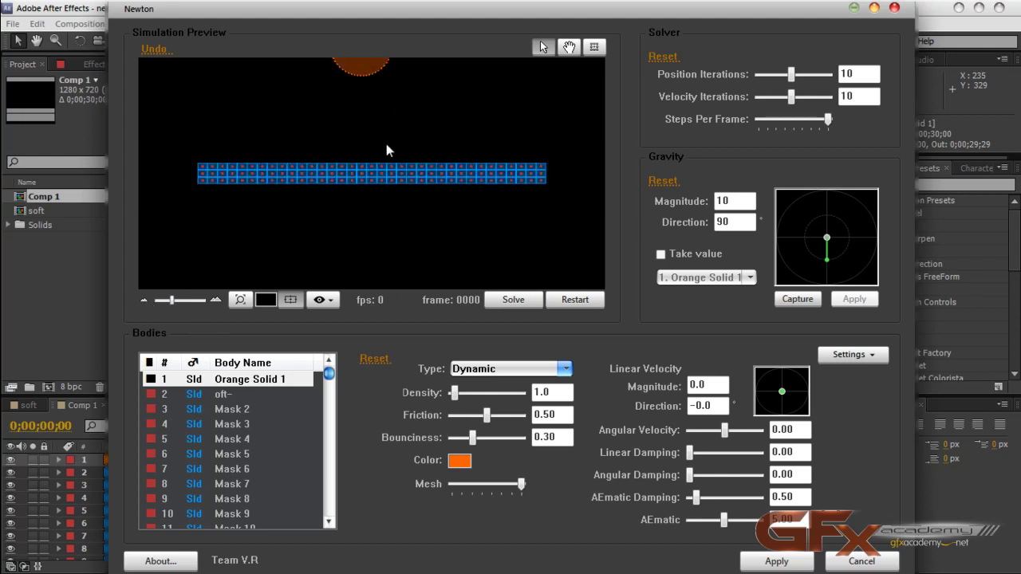
{"action": "left_click", "coordinate": [569, 47]}
{"action": "left_click_drag", "start_coordinate": [405, 103], "coordinate": [417, 157]}
{"action": "left_click", "coordinate": [542, 46]}
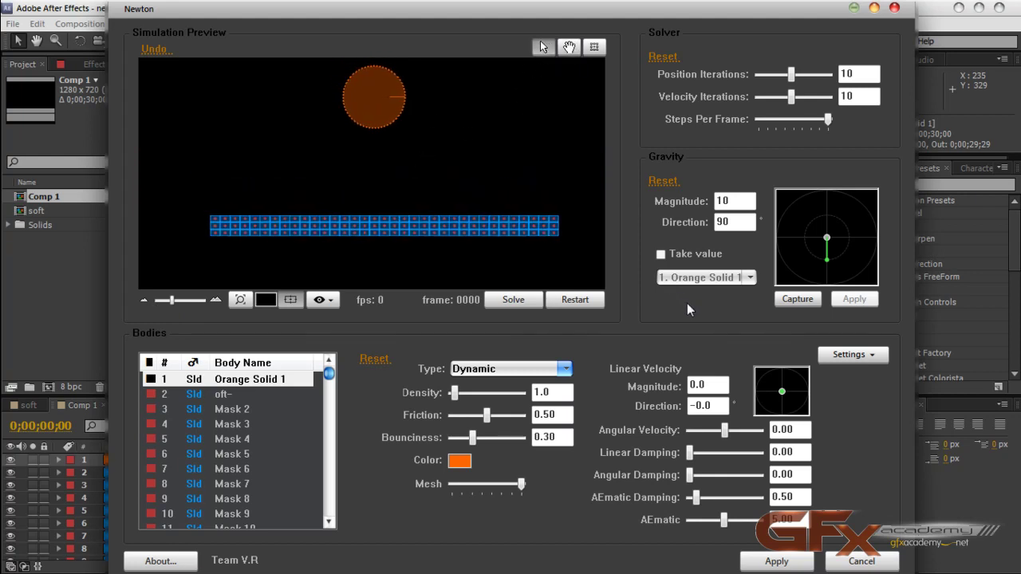
{"action": "left_click", "coordinate": [564, 392]}
{"action": "left_click_drag", "start_coordinate": [567, 394], "coordinate": [526, 387]}
{"action": "type", "text": "45"}
{"action": "key", "text": "BackSpace"}
{"action": "key", "text": "Return"}
{"action": "left_click", "coordinate": [646, 374]}
- Run the simulation twice to check how the denser ball deforms the grid, and reset it to the first frame
{"action": "left_click", "coordinate": [515, 301]}
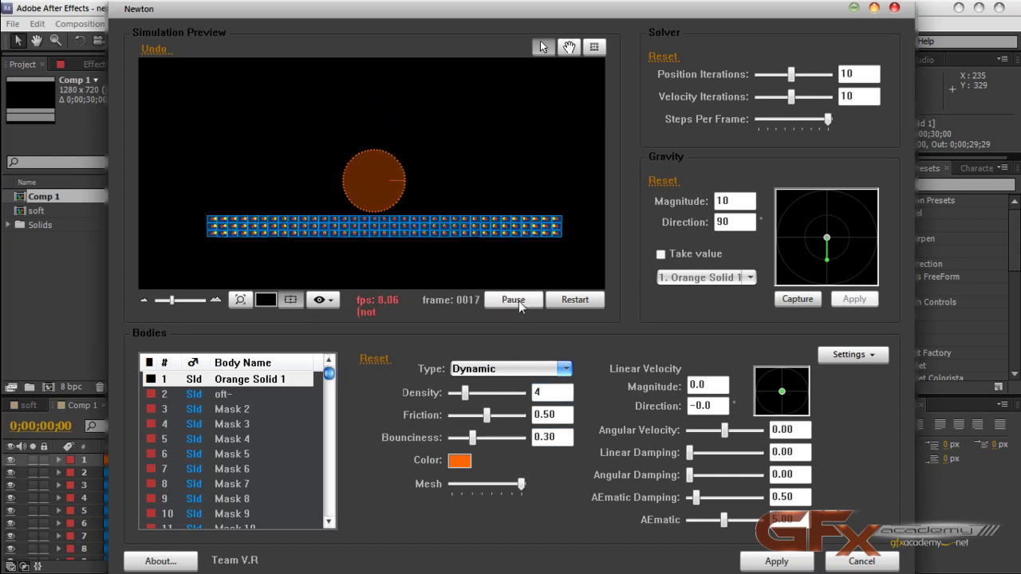
{"action": "left_click", "coordinate": [514, 301]}
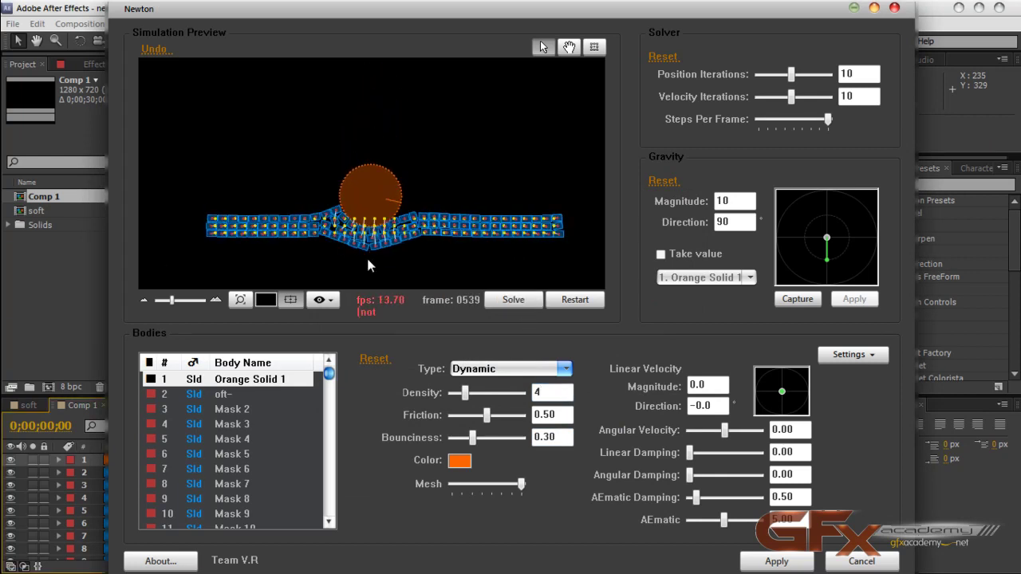
{"action": "left_click", "coordinate": [509, 302]}
{"action": "left_click", "coordinate": [508, 301]}
{"action": "left_click", "coordinate": [548, 305]}
{"action": "left_click", "coordinate": [514, 301]}
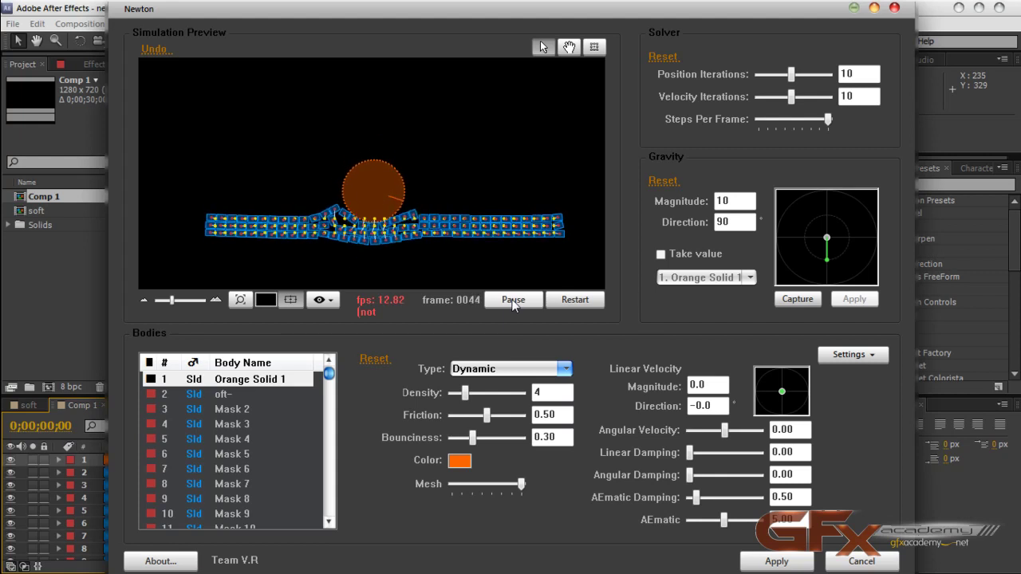
{"action": "left_click", "coordinate": [513, 303]}
{"action": "left_click", "coordinate": [573, 301]}
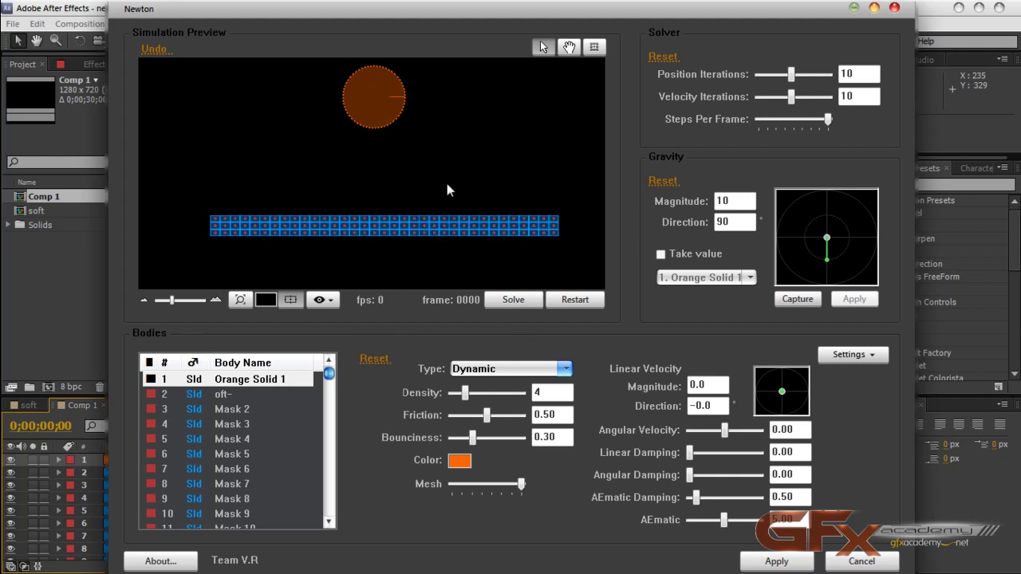
- Reduce the gravity magnitude to 4.7 at a 90° direction and run the simulation
{"action": "left_click", "coordinate": [853, 354]}
{"action": "left_click", "coordinate": [757, 337]}
{"action": "left_click_drag", "start_coordinate": [828, 262], "coordinate": [830, 253]}
{"action": "left_click", "coordinate": [519, 299]}
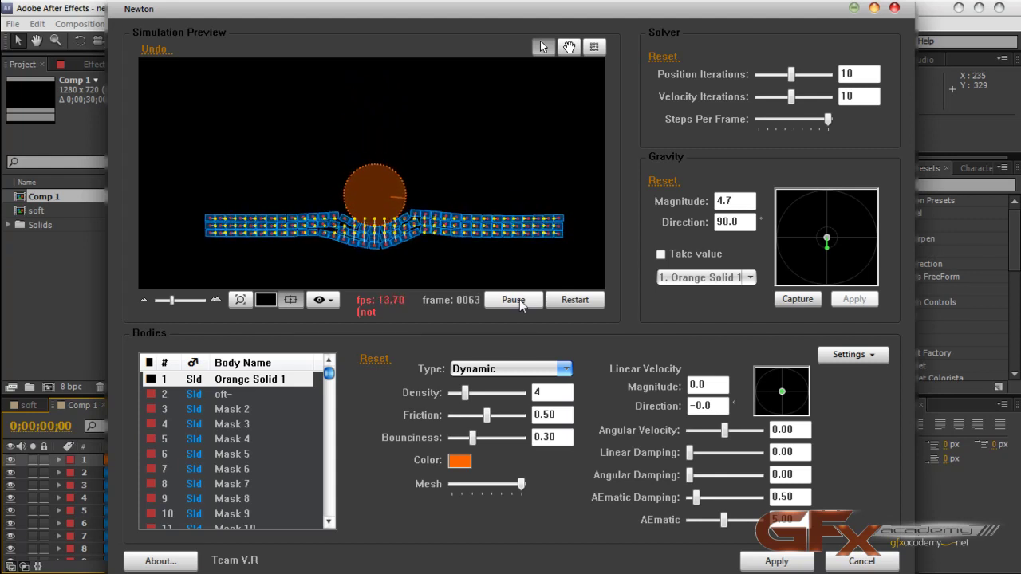
- Reset the simulation, lower the friction of Orange Solid 1 to 0.00 and solve it again
{"action": "left_click", "coordinate": [566, 301]}
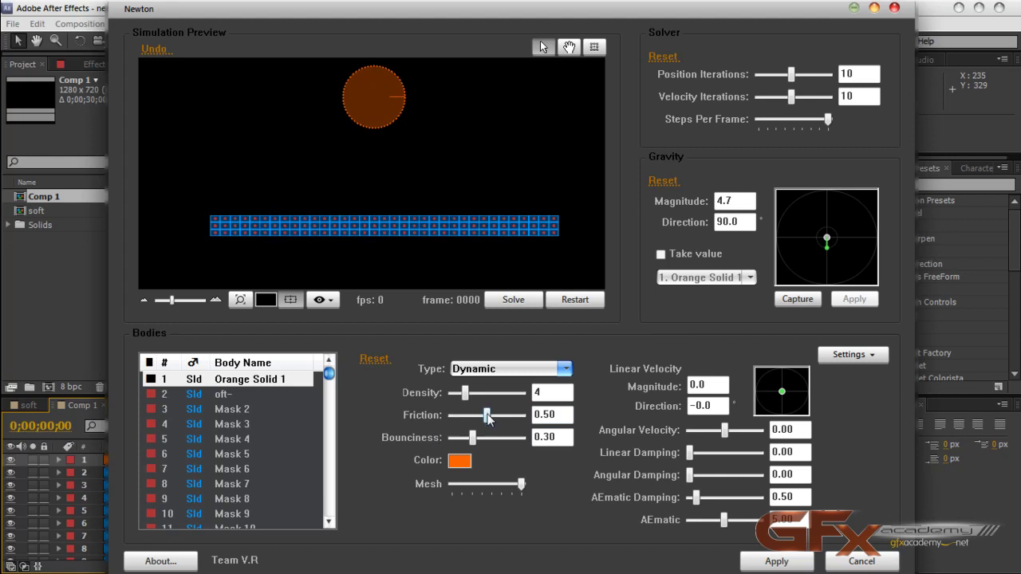
{"action": "left_click_drag", "start_coordinate": [457, 416], "coordinate": [450, 418]}
{"action": "left_click", "coordinate": [513, 300]}
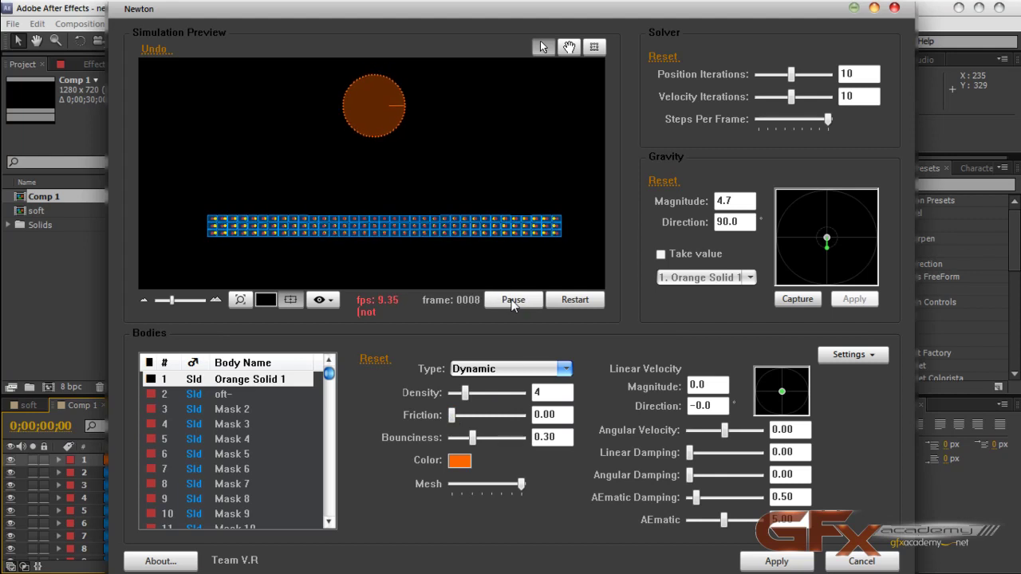